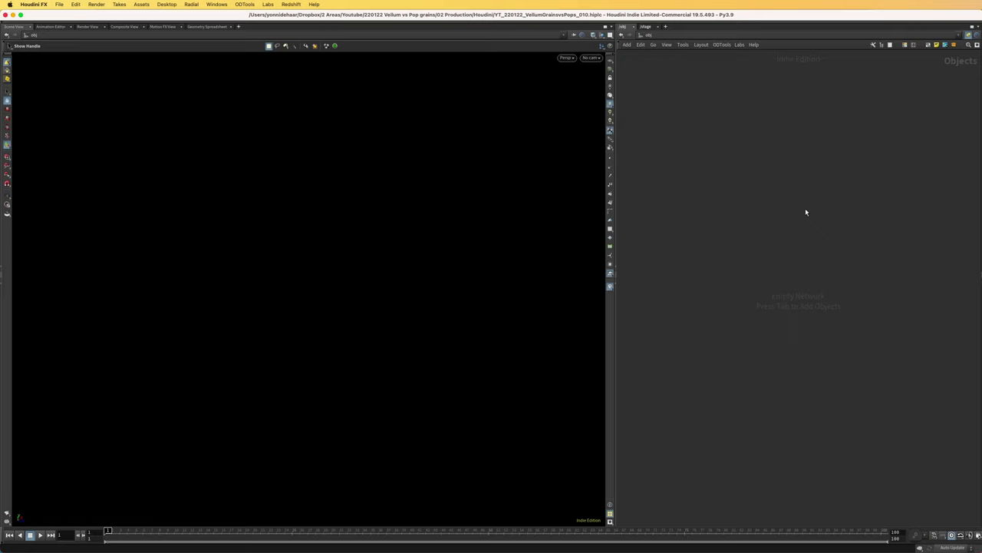
Step: Create a Geometry object and rename it Verllum_grains
{"action": "key", "text": "Tab"}
{"action": "type", "text": "geo"}
{"action": "key", "text": "Return"}
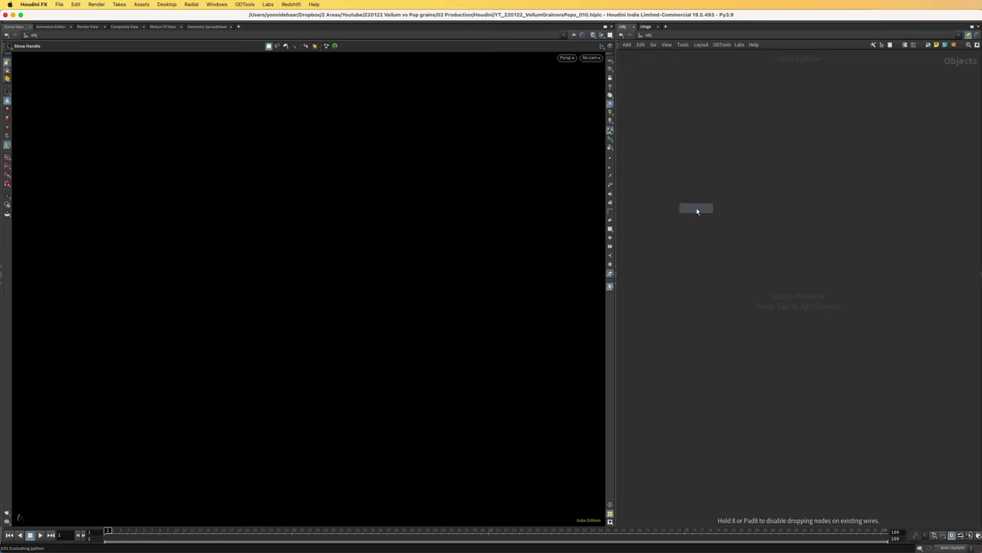
{"action": "left_click", "coordinate": [729, 179]}
{"action": "double_click", "coordinate": [758, 179]}
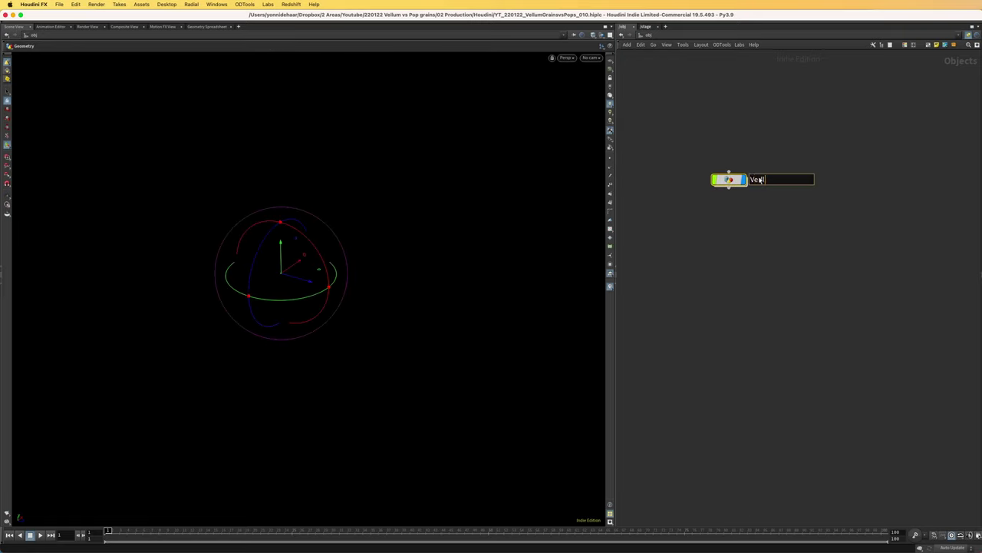
{"action": "type", "text": "Vellum_grains"}
{"action": "key", "text": "Return"}
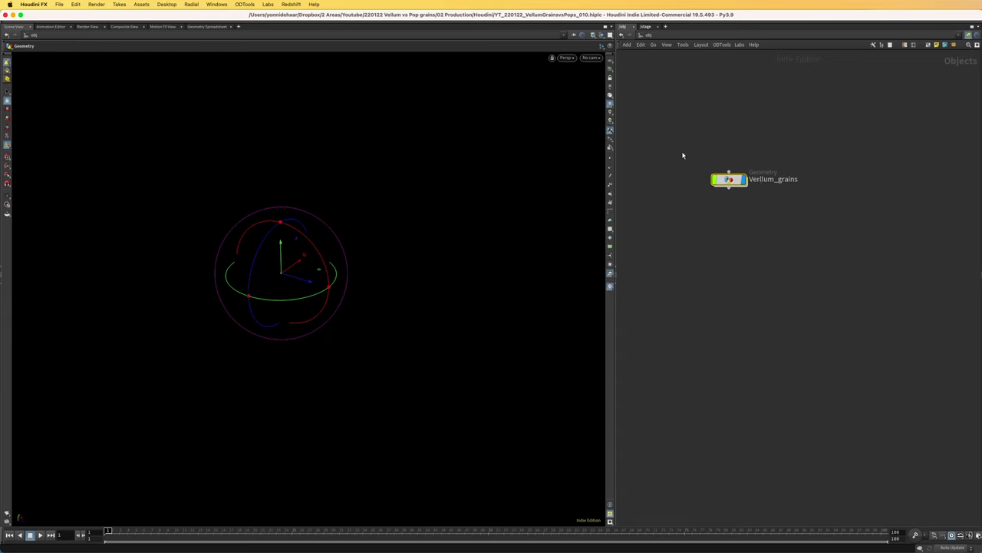
Step: Add a Box node inside the Verllum_grains geometry object
{"action": "double_click", "coordinate": [729, 180]}
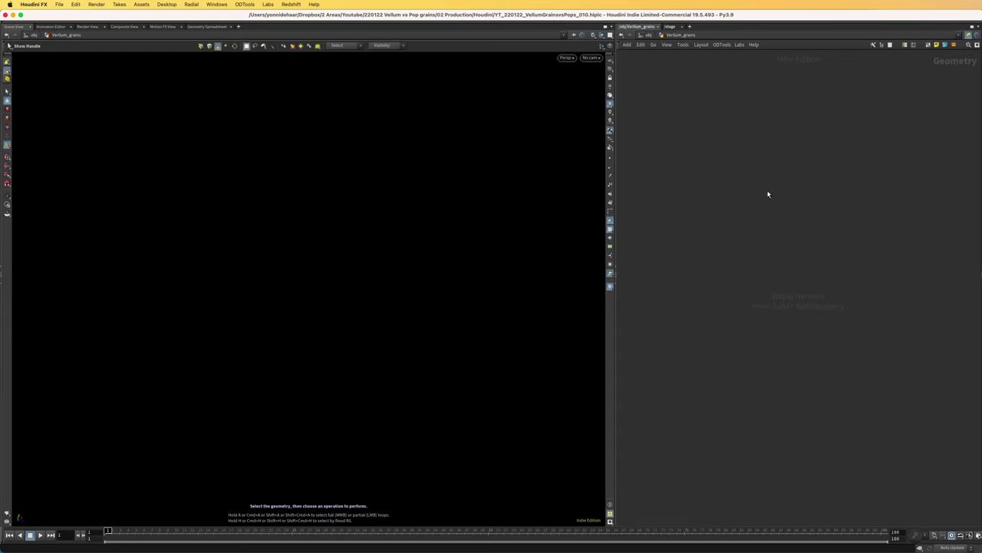
{"action": "key", "text": "Tab"}
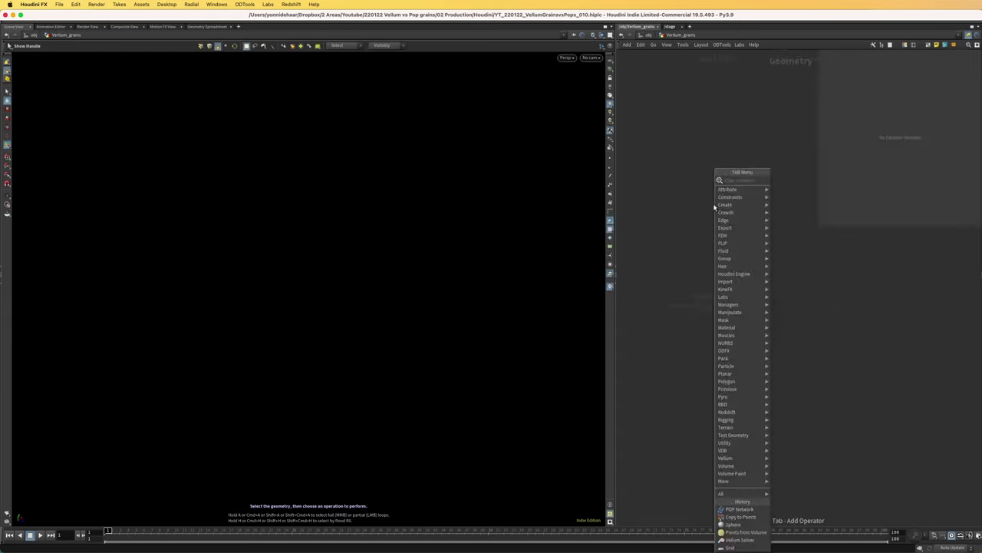
{"action": "type", "text": "box"}
{"action": "key", "text": "Return"}
{"action": "left_click", "coordinate": [704, 189]}
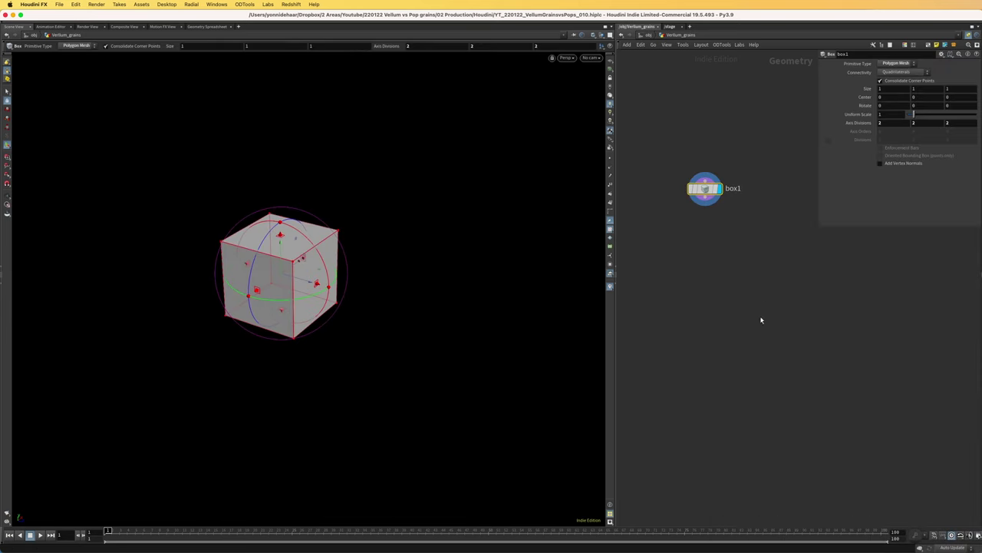
Step: Show the reference grid in the viewport
{"action": "left_click", "coordinate": [610, 61]}
{"action": "middle_click_drag", "start_coordinate": [327, 266], "coordinate": [434, 274], "text": "alt"}
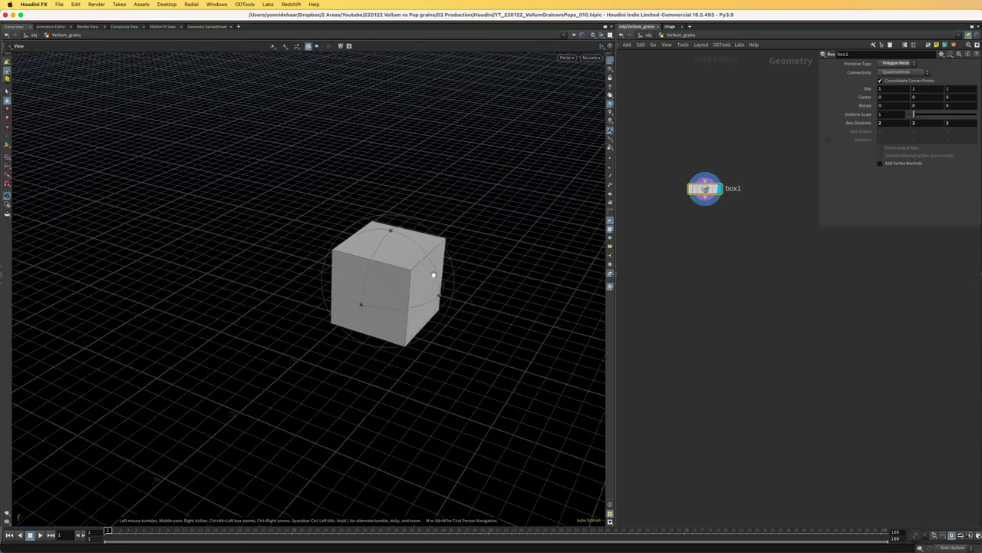
{"action": "left_click_drag", "start_coordinate": [434, 274], "coordinate": [464, 280], "text": "alt"}
Step: Add a Transform node after the box, raise the cube about 1.3 units and tilt it about 26, -7 and 15 degrees
{"action": "key", "text": "Tab"}
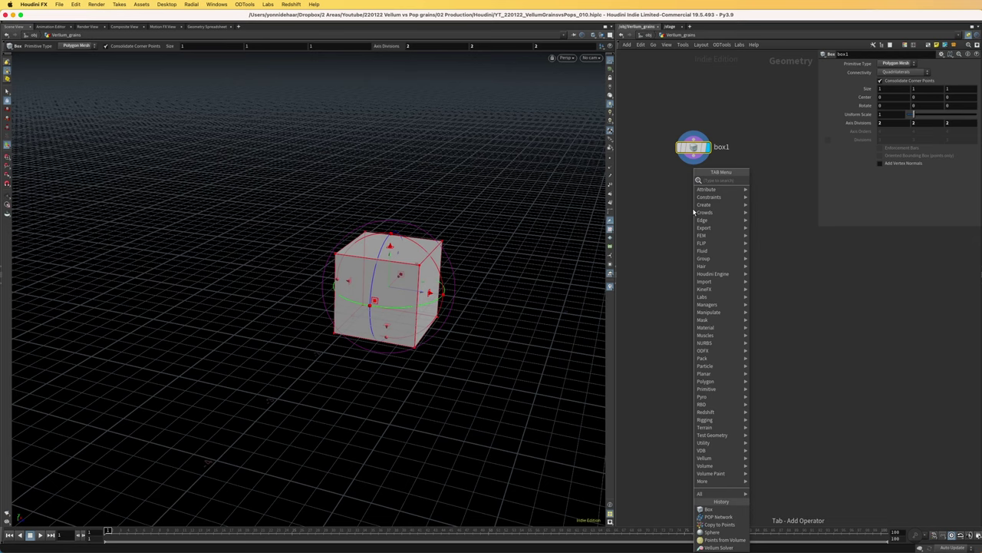
{"action": "type", "text": "trans"}
{"action": "key", "text": "Return"}
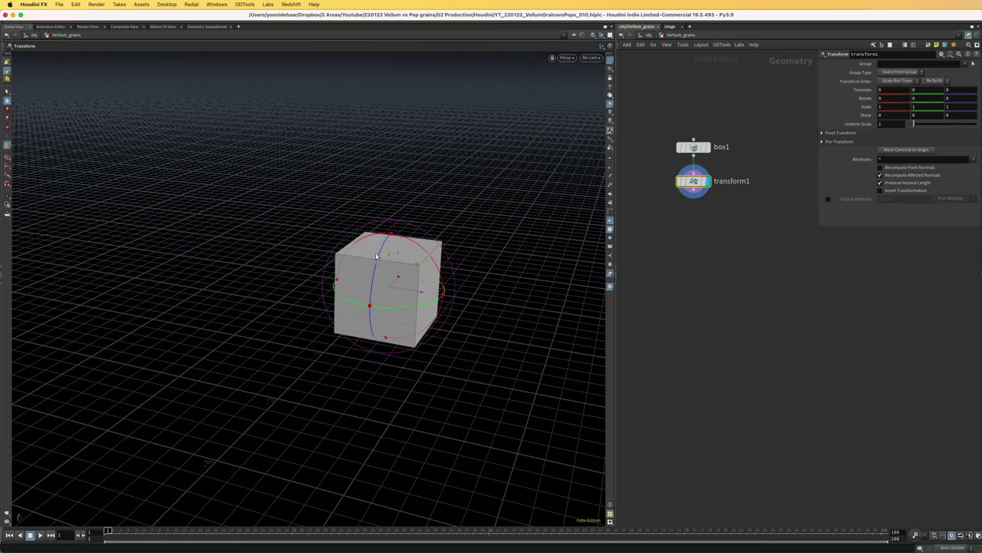
{"action": "left_click_drag", "start_coordinate": [389, 265], "coordinate": [390, 157]}
{"action": "left_click_drag", "start_coordinate": [417, 135], "coordinate": [390, 193]}
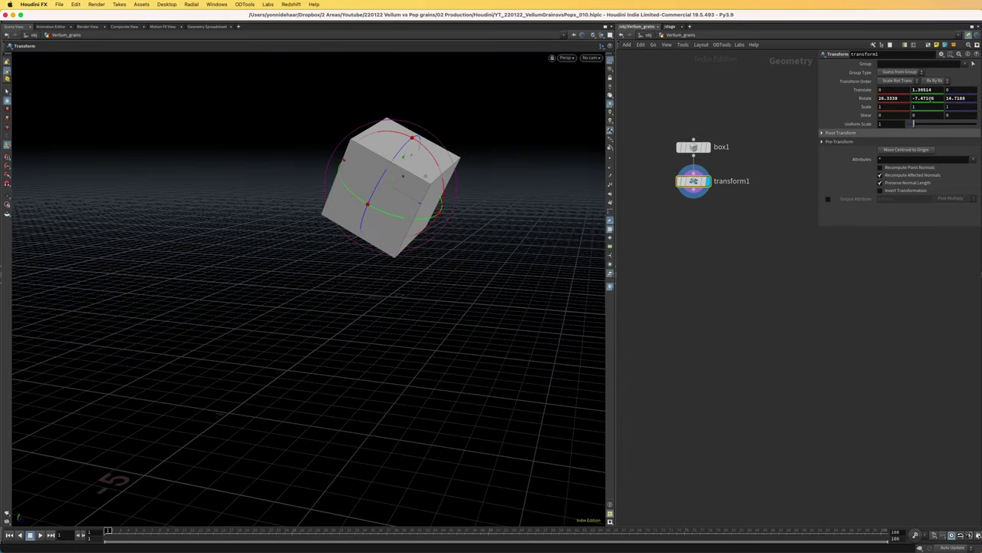
Step: Set the Transform node's Y translation to 1
{"action": "middle_click_drag", "start_coordinate": [938, 89], "coordinate": [930, 90]}
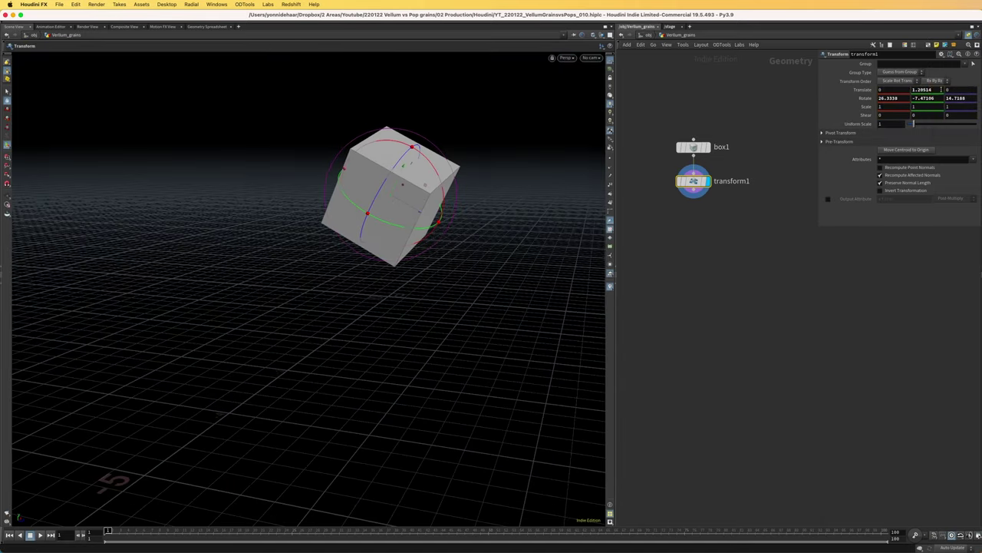
{"action": "double_click", "coordinate": [931, 90]}
{"action": "type", "text": "1"}
{"action": "key", "text": "Return"}
{"action": "left_click_drag", "start_coordinate": [402, 261], "coordinate": [427, 279], "text": "alt"}
Step: Line up the box and transform nodes vertically in the network
{"action": "mouse_move", "coordinate": [693, 181]}
{"action": "left_mouse_down", "text": "shift"}
{"action": "mouse_move", "coordinate": [690, 232]}
{"action": "mouse_move", "coordinate": [695, 181]}
{"action": "left_mouse_up", "text": "shift"}
{"action": "middle_click_drag", "start_coordinate": [723, 282], "coordinate": [729, 258]}
{"action": "left_click_drag", "start_coordinate": [691, 125], "coordinate": [709, 198]}
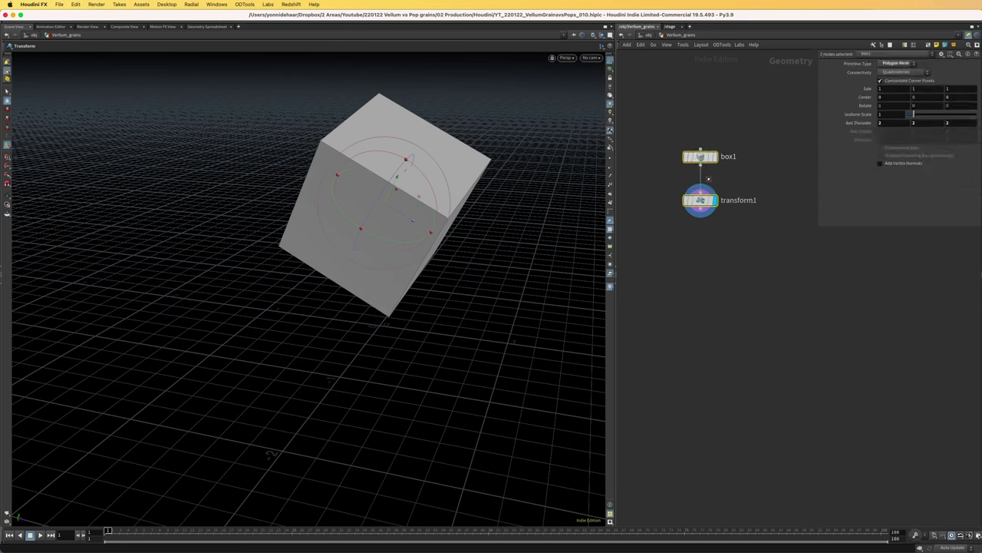
{"action": "left_click", "coordinate": [683, 191]}
Step: Add a Vellum Configure Grain node after the transform and enable Create Points from Volume
{"action": "key", "text": "Tab"}
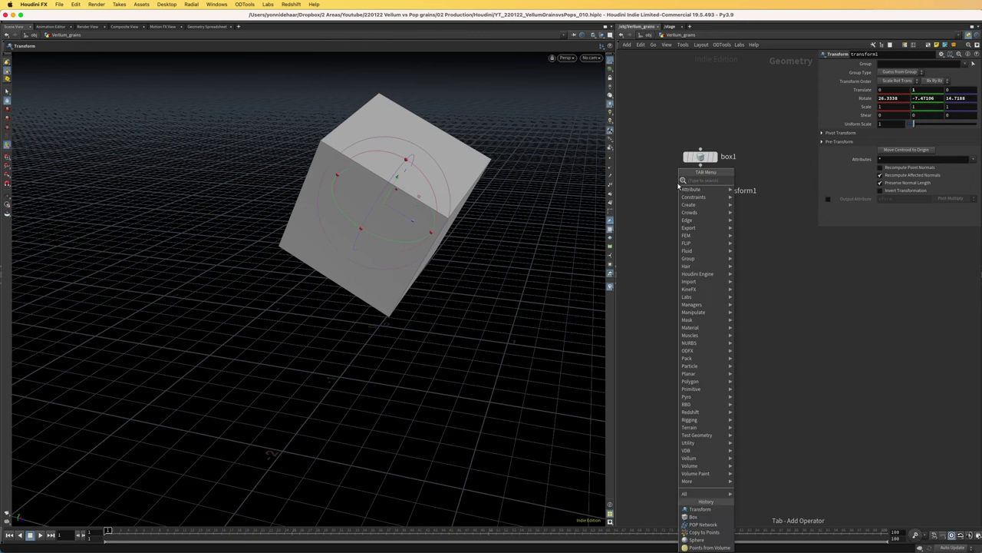
{"action": "type", "text": "vellum grain"}
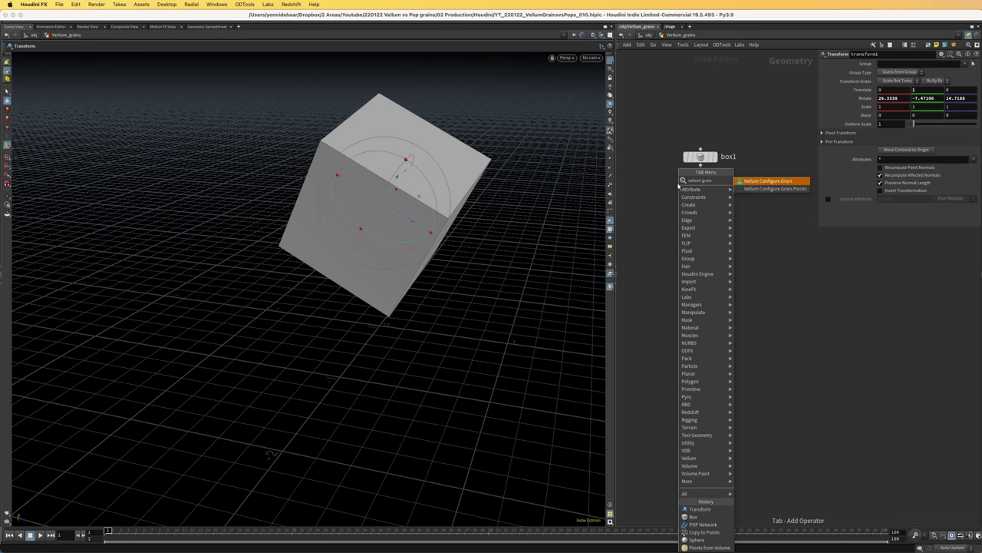
{"action": "key", "text": "Return"}
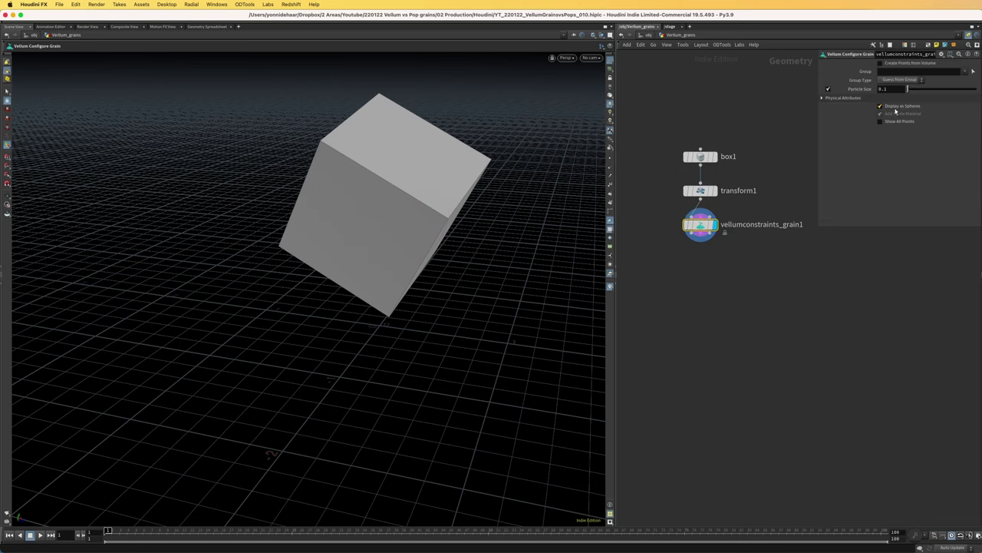
{"action": "left_click", "coordinate": [886, 63]}
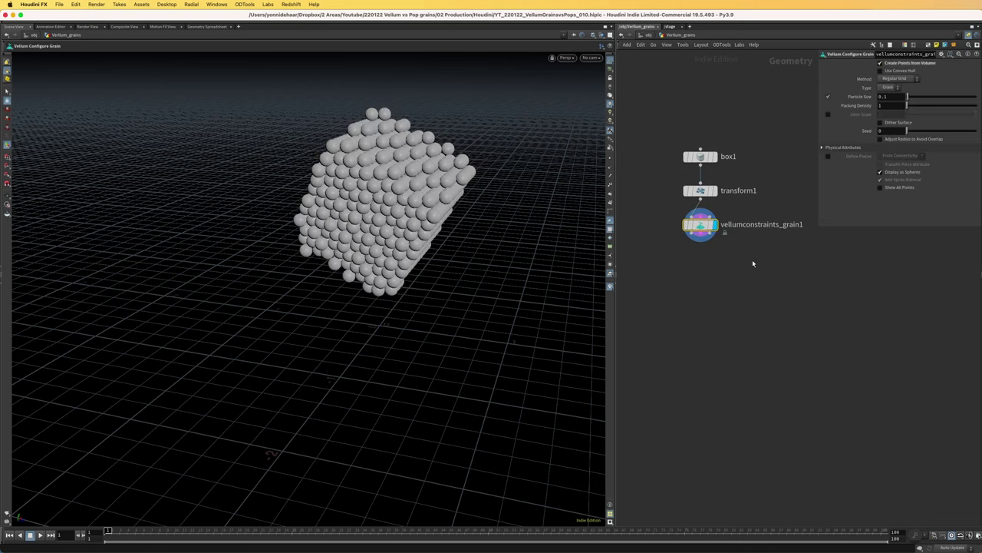
Step: Save the scene and set the particle size of the Vellum grains to 0.02
{"action": "middle_click_drag", "start_coordinate": [723, 321], "coordinate": [743, 292]}
{"action": "key", "text": "super+s"}
{"action": "left_click_drag", "start_coordinate": [376, 188], "coordinate": [341, 192], "text": "alt"}
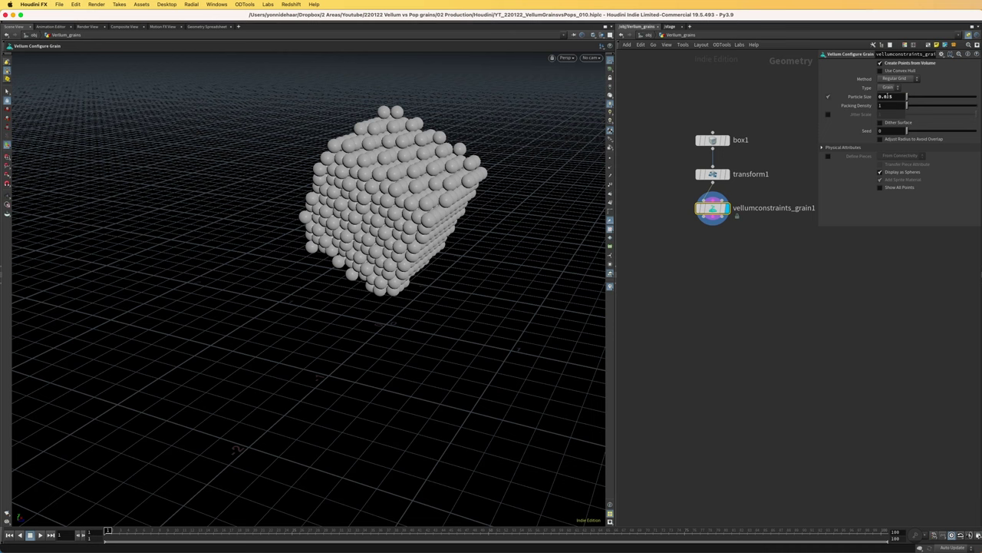
{"action": "key", "text": "Return"}
{"action": "left_click_drag", "start_coordinate": [389, 207], "coordinate": [365, 247], "text": "alt"}
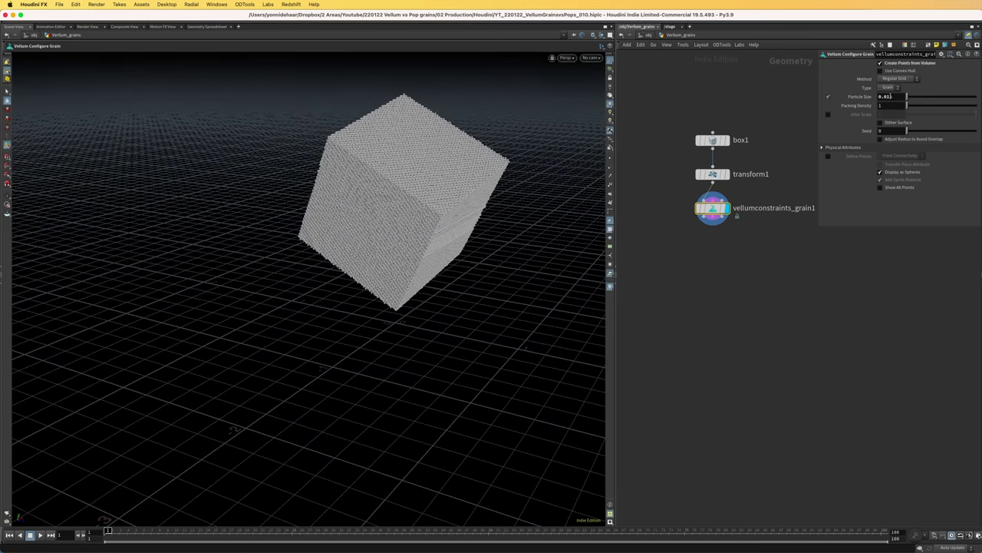
{"action": "left_click", "coordinate": [723, 106]}
{"action": "key", "text": "Return"}
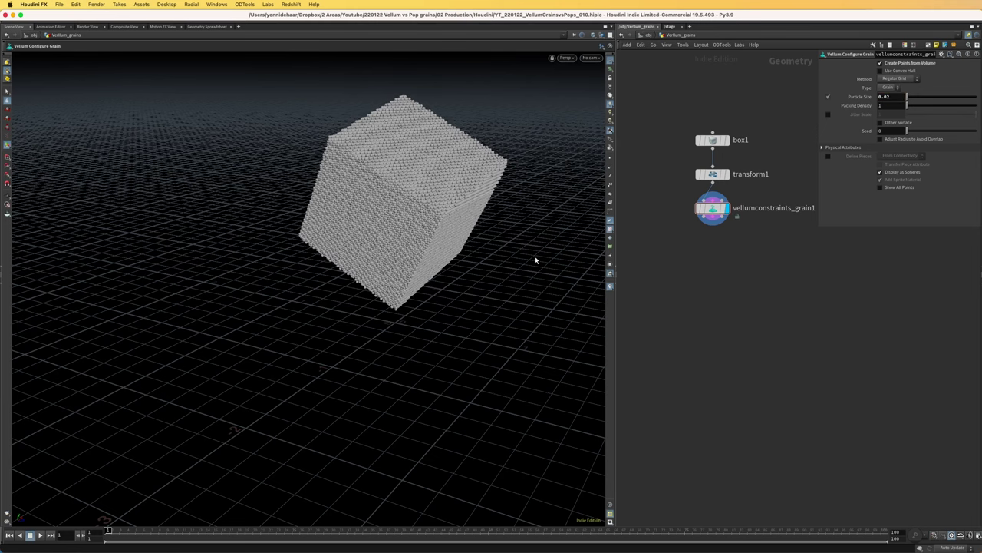
Step: Save the scene file
{"action": "left_click_drag", "start_coordinate": [382, 231], "coordinate": [377, 245], "text": "alt"}
{"action": "right_click_drag", "start_coordinate": [376, 246], "coordinate": [434, 149], "text": "alt"}
{"action": "left_click_drag", "start_coordinate": [434, 149], "coordinate": [473, 178], "text": "alt"}
{"action": "middle_click_drag", "start_coordinate": [474, 177], "coordinate": [386, 254], "text": "alt"}
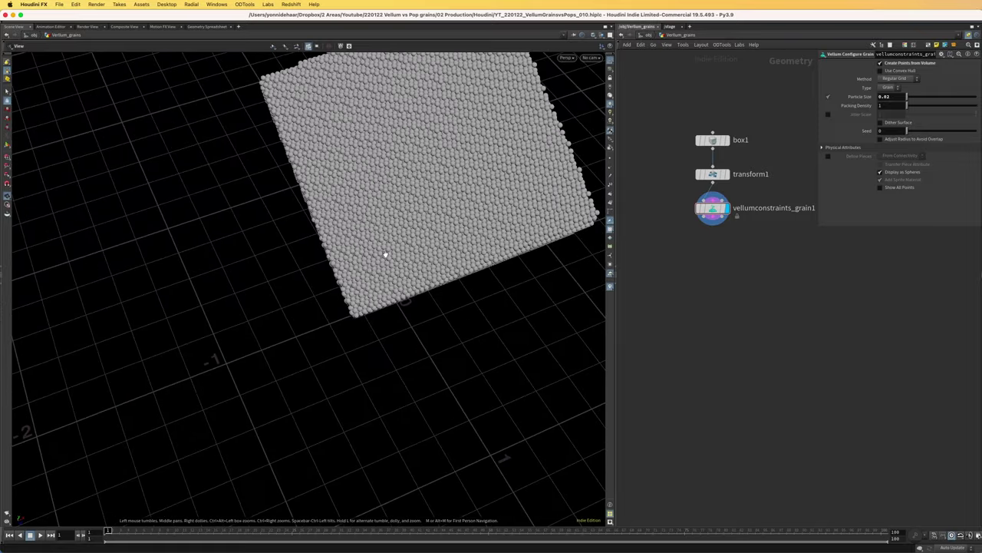
{"action": "left_click_drag", "start_coordinate": [386, 255], "coordinate": [477, 254]}
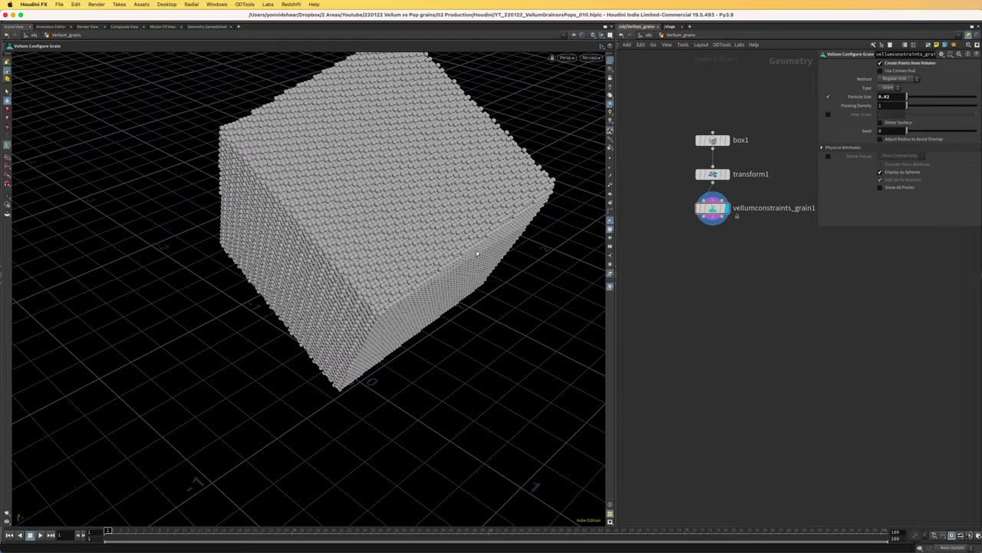
{"action": "middle_click_drag", "start_coordinate": [770, 304], "coordinate": [763, 342]}
{"action": "key", "text": "super+s"}
{"action": "middle_click_drag", "start_coordinate": [767, 285], "coordinate": [771, 274]}
Step: Try the grain node with Display as Spheres turned off, then restore the option
{"action": "left_click", "coordinate": [880, 172]}
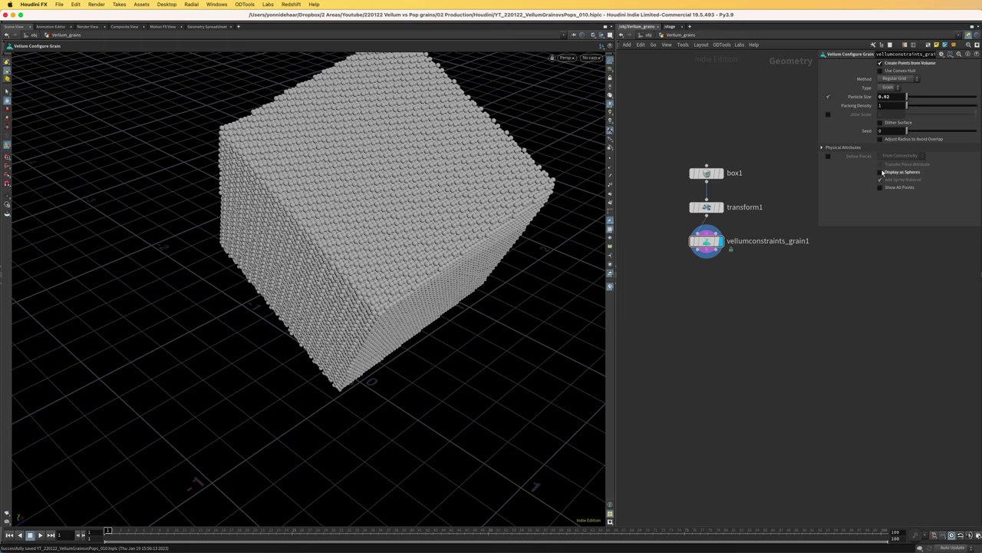
{"action": "left_click", "coordinate": [881, 172]}
{"action": "left_click", "coordinate": [880, 172]}
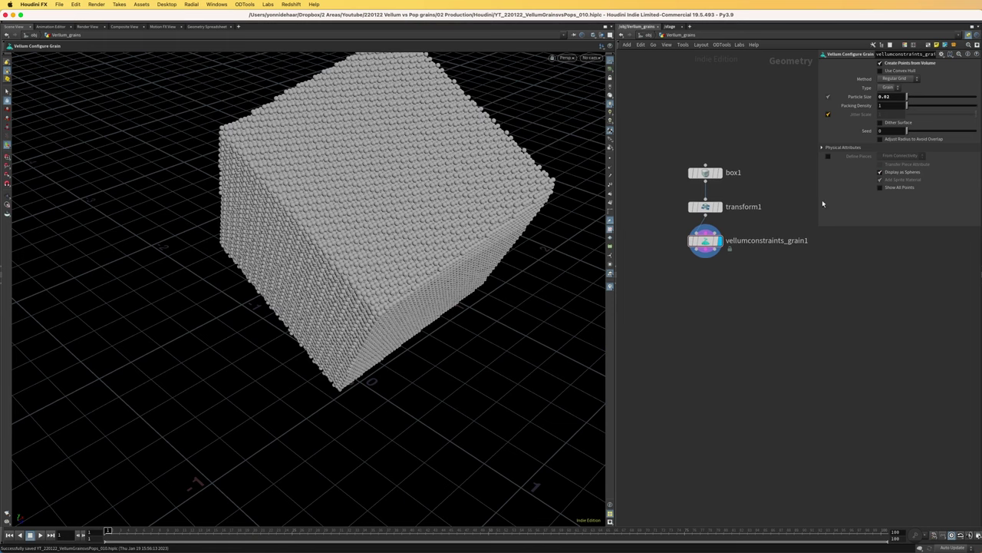
Step: Compare the grain cube with and without jitter, leaving Jitter Scale enabled at 1
{"action": "left_click", "coordinate": [828, 114]}
{"action": "left_click_drag", "start_coordinate": [391, 284], "coordinate": [575, 241], "text": "alt"}
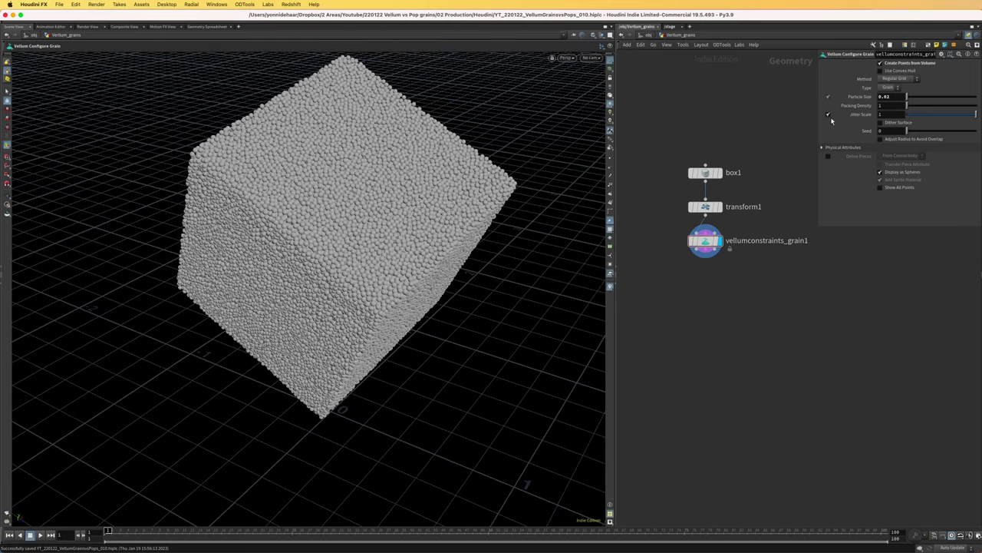
{"action": "right_click_drag", "start_coordinate": [374, 252], "coordinate": [360, 280], "text": "alt"}
{"action": "left_click_drag", "start_coordinate": [390, 268], "coordinate": [450, 245], "text": "alt"}
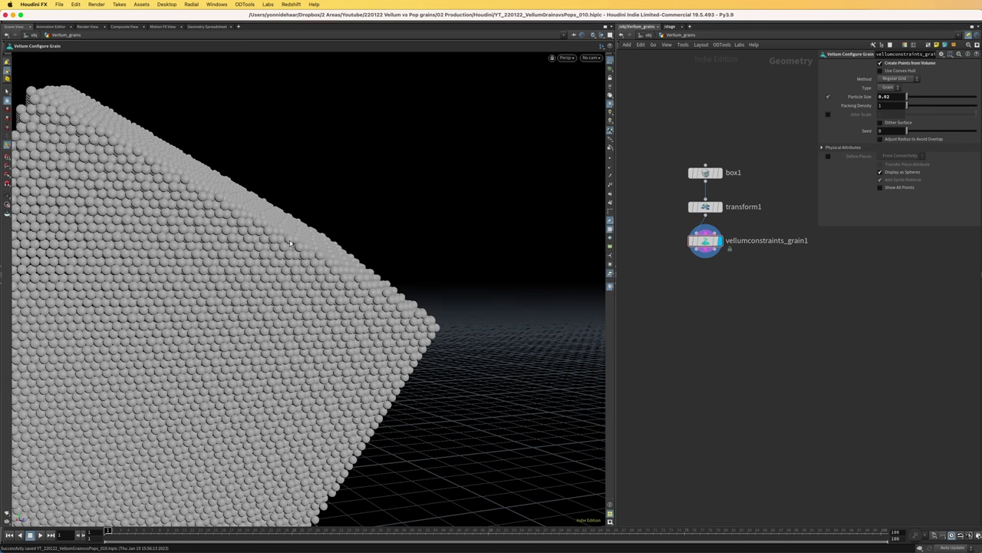
{"action": "left_click", "coordinate": [827, 115]}
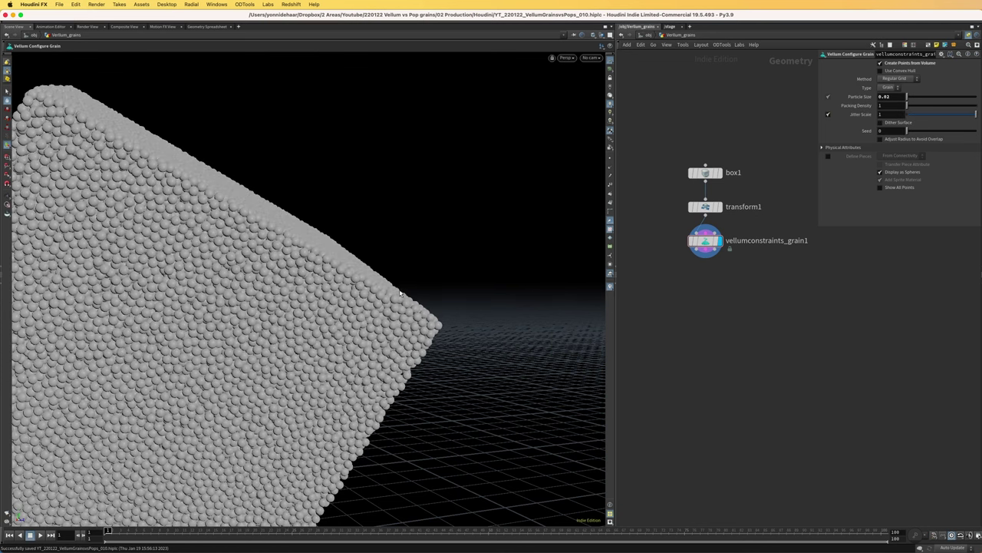
{"action": "left_click_drag", "start_coordinate": [322, 302], "coordinate": [421, 285], "text": "alt"}
{"action": "right_click_drag", "start_coordinate": [393, 269], "coordinate": [350, 333], "text": "alt"}
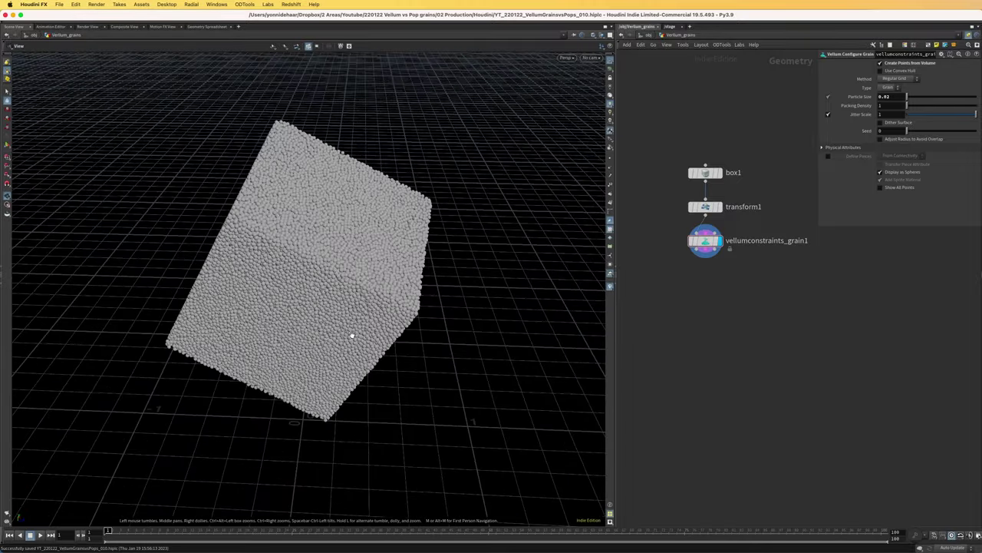
{"action": "left_click_drag", "start_coordinate": [351, 333], "coordinate": [371, 332], "text": "alt"}
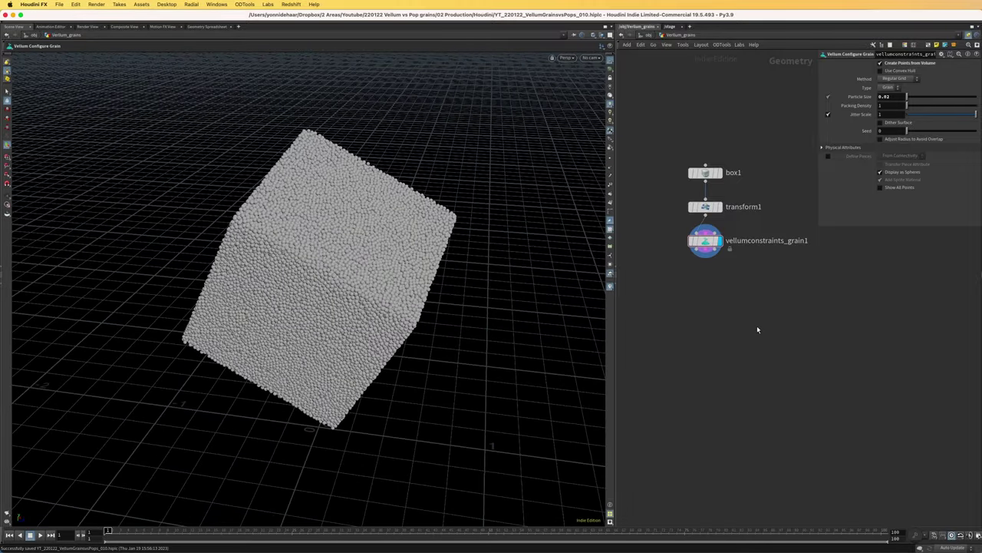
Step: Add a Vellum Solver node and connect it to the Vellum Configure Grain node's outputs
{"action": "middle_click_drag", "start_coordinate": [757, 327], "coordinate": [765, 315]}
{"action": "key", "text": "Tab"}
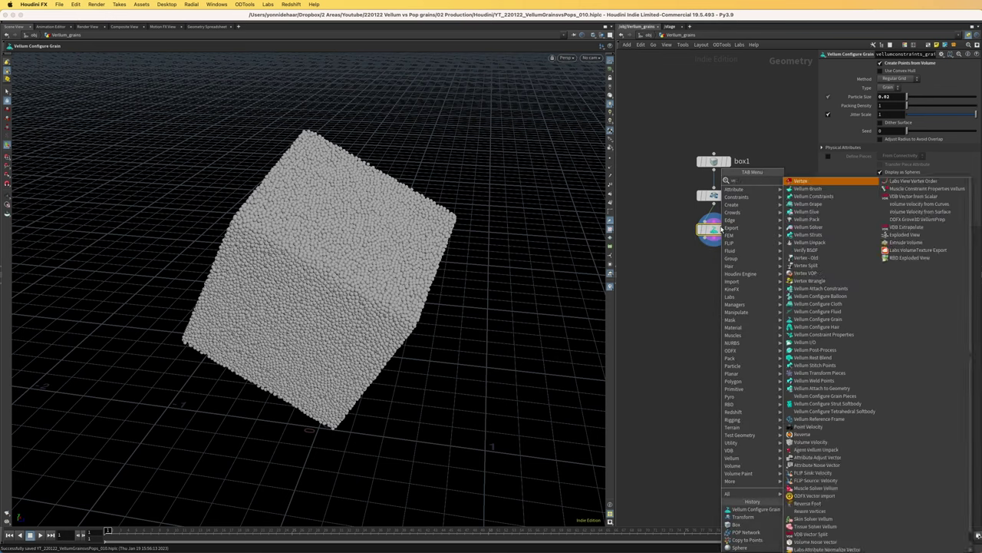
{"action": "type", "text": "vellum sol"}
{"action": "key", "text": "Escape"}
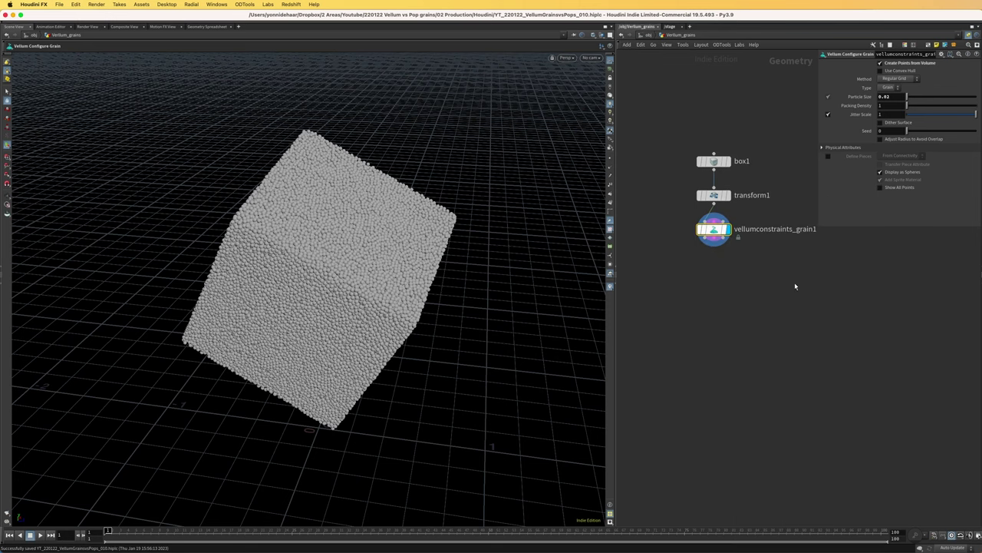
{"action": "middle_click_drag", "start_coordinate": [755, 323], "coordinate": [752, 356]}
{"action": "left_click_drag", "start_coordinate": [261, 286], "coordinate": [332, 286], "text": "alt"}
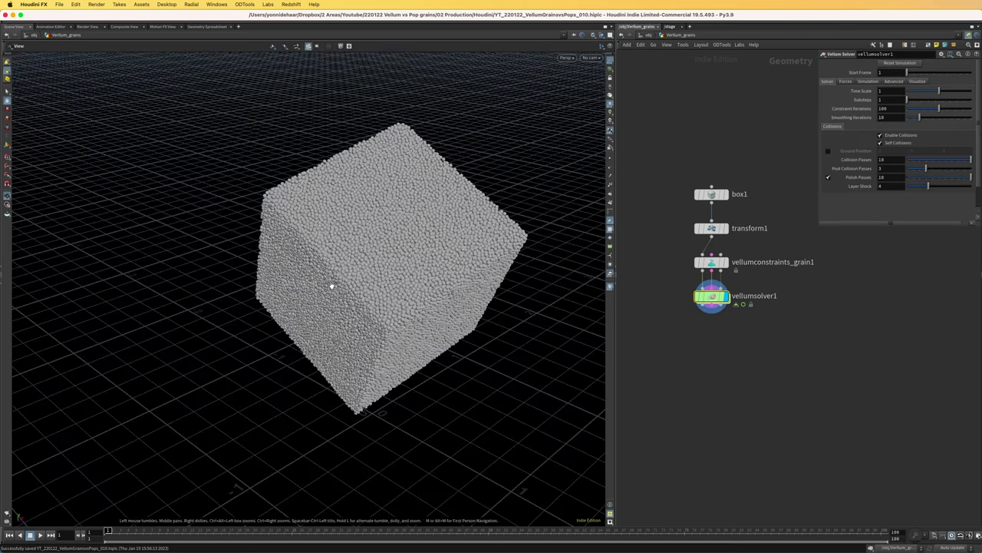
Step: Set the Vellum Solver to 15 substeps, 1 constraint iteration and 1 smoothing iteration
{"action": "double_click", "coordinate": [885, 108]}
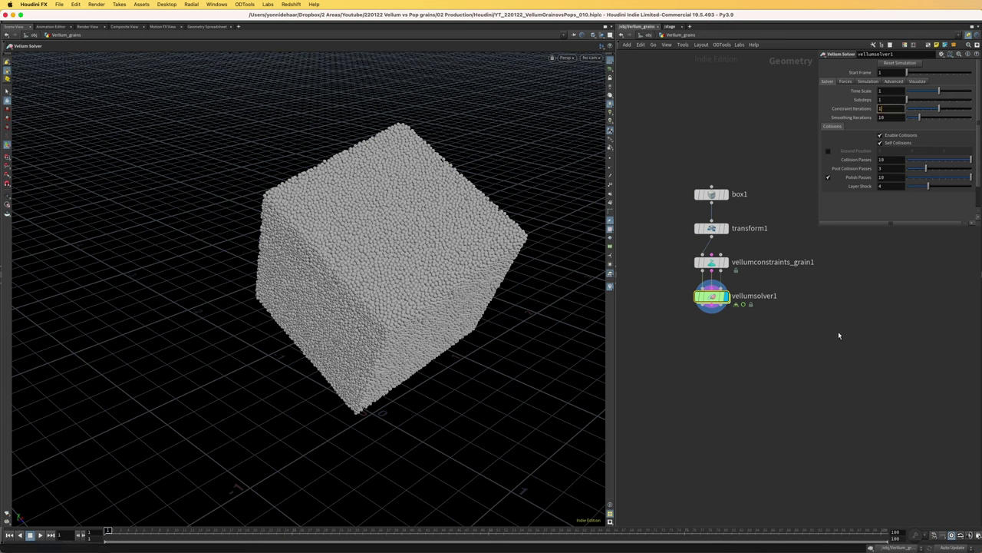
{"action": "key", "text": "Return"}
{"action": "key", "text": "Return"}
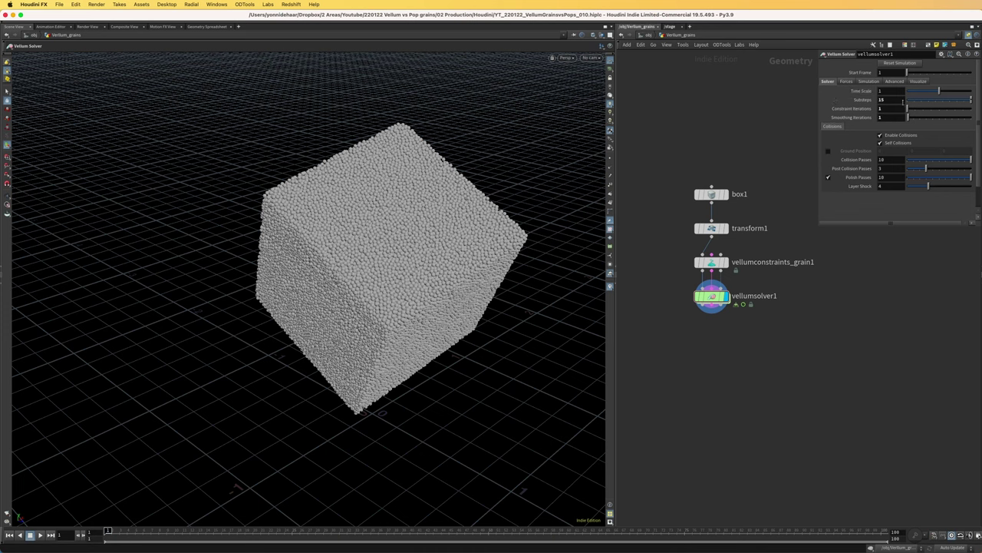
{"action": "key", "text": "Tab"}
{"action": "key", "text": "Tab"}
Step: Enable the solver's Ground Position at 0, 0, 0 as the collision ground plane
{"action": "left_click", "coordinate": [827, 151]}
{"action": "key", "text": "Escape"}
{"action": "left_click_drag", "start_coordinate": [310, 330], "coordinate": [472, 400]}
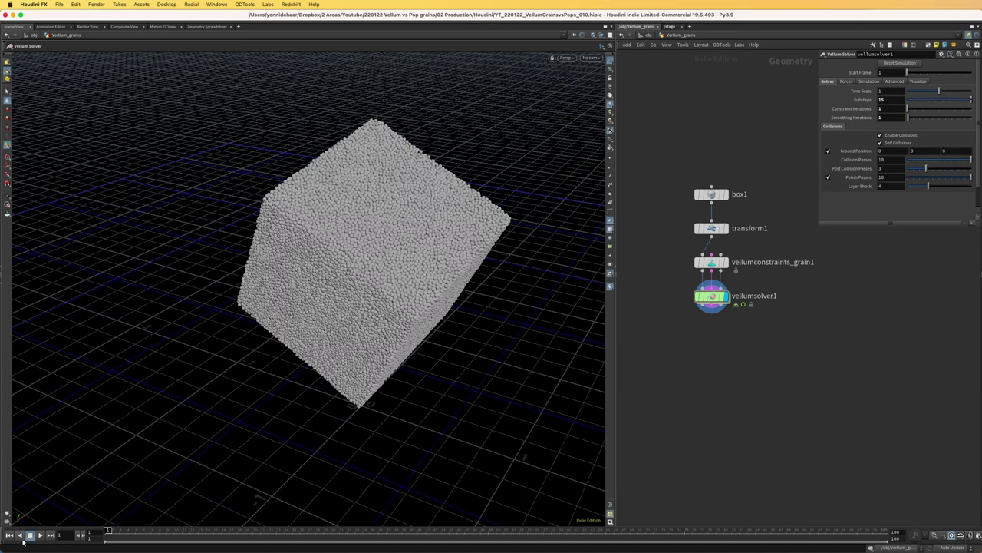
Step: Change the Vellum Solver's simulation cache memory limit and save the scene file
{"action": "left_click", "coordinate": [868, 81]}
{"action": "left_click", "coordinate": [879, 91]}
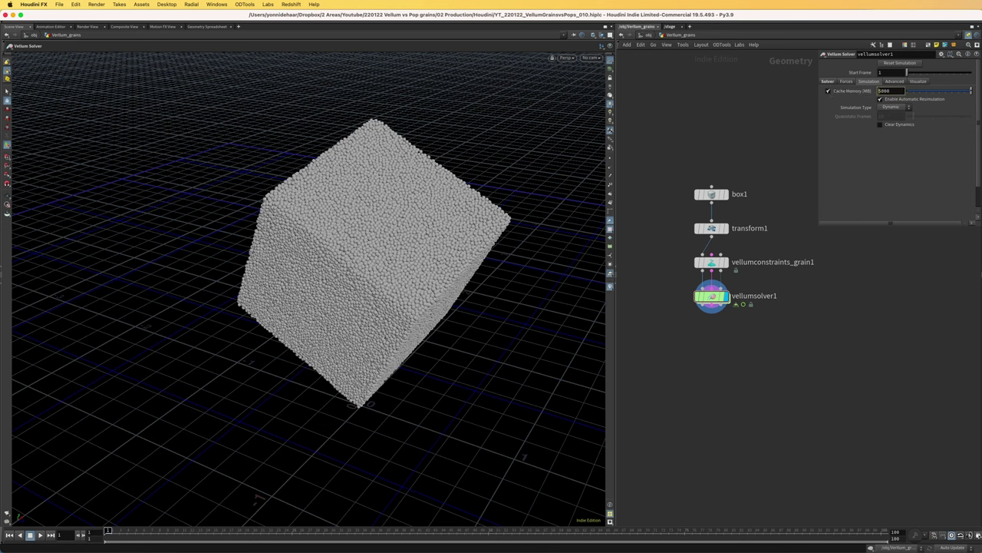
{"action": "key", "text": "Return"}
{"action": "key", "text": "ctrl+s"}
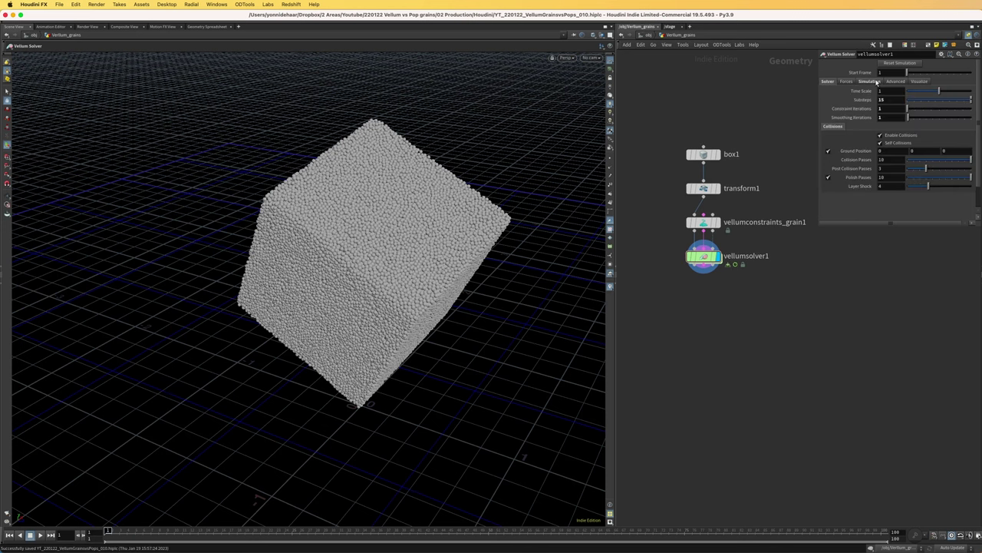
Step: Play the Vellum simulation and scrub its frames to examine how the grain cube collapses and spreads over the ground plane
{"action": "left_click", "coordinate": [826, 82]}
{"action": "key", "text": "Up"}
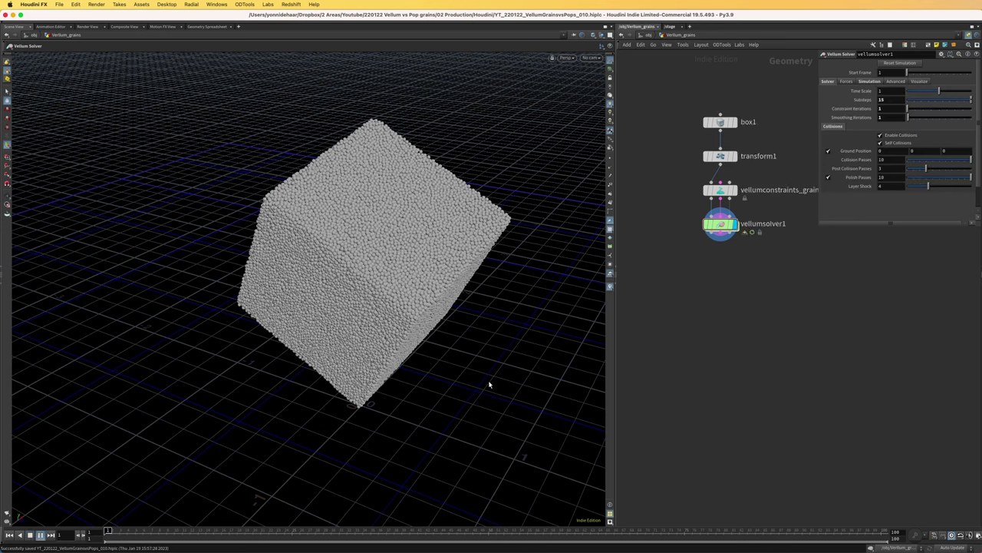
{"action": "left_click_drag", "start_coordinate": [327, 539], "coordinate": [391, 537]}
{"action": "right_click_drag", "start_coordinate": [426, 376], "coordinate": [379, 481], "text": "alt"}
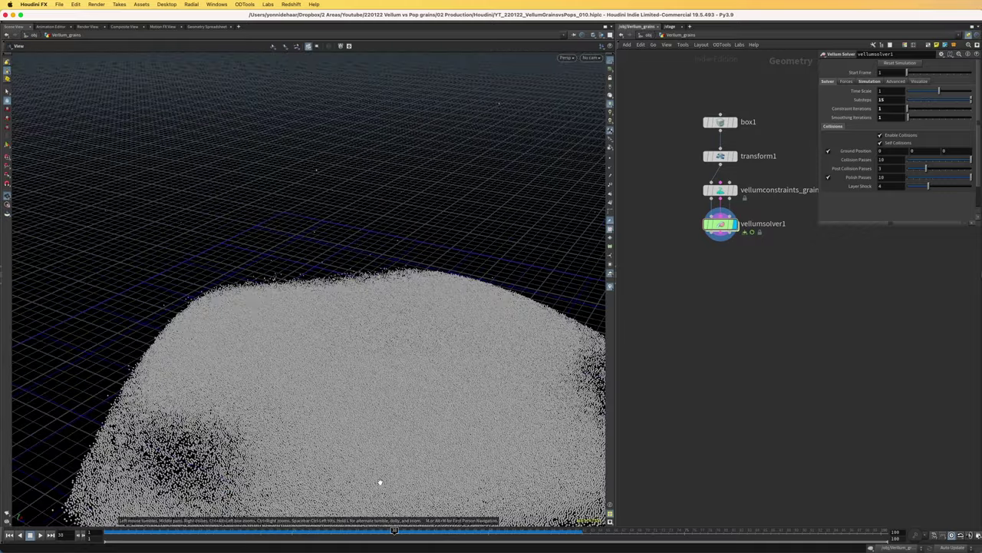
{"action": "mouse_move", "coordinate": [379, 481]}
{"action": "left_mouse_down", "text": "alt"}
{"action": "mouse_move", "coordinate": [376, 522]}
{"action": "mouse_move", "coordinate": [182, 528]}
{"action": "mouse_move", "coordinate": [226, 538]}
{"action": "mouse_move", "coordinate": [520, 536]}
{"action": "mouse_move", "coordinate": [331, 534]}
{"action": "mouse_move", "coordinate": [450, 535]}
{"action": "left_mouse_up", "text": "alt"}
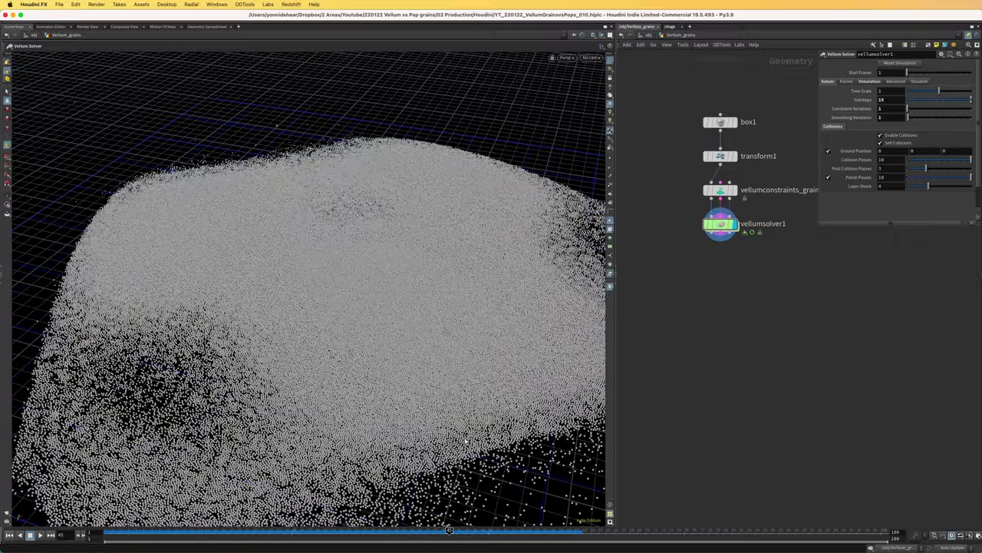
{"action": "left_click_drag", "start_coordinate": [465, 438], "coordinate": [417, 373], "text": "alt"}
{"action": "right_click_drag", "start_coordinate": [416, 373], "coordinate": [345, 468], "text": "alt"}
{"action": "mouse_move", "coordinate": [307, 536]}
{"action": "left_mouse_down"}
{"action": "mouse_move", "coordinate": [111, 537]}
{"action": "mouse_move", "coordinate": [582, 544]}
{"action": "left_mouse_up"}
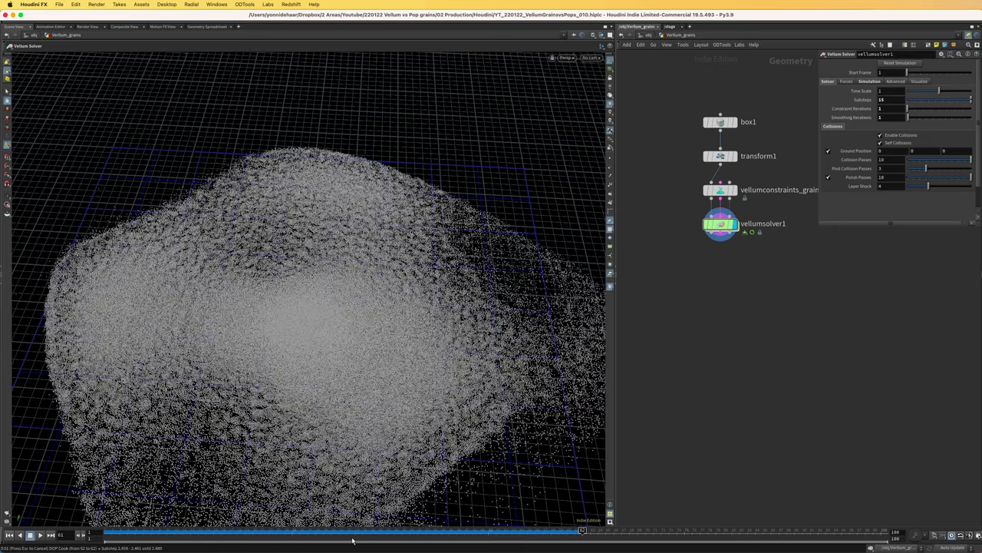
{"action": "mouse_move", "coordinate": [201, 531]}
{"action": "left_mouse_down"}
{"action": "mouse_move", "coordinate": [467, 535]}
{"action": "mouse_move", "coordinate": [574, 524]}
{"action": "left_mouse_up"}
{"action": "left_click_drag", "start_coordinate": [401, 522], "coordinate": [152, 535]}
{"action": "left_click_drag", "start_coordinate": [436, 235], "coordinate": [312, 250], "text": "alt"}
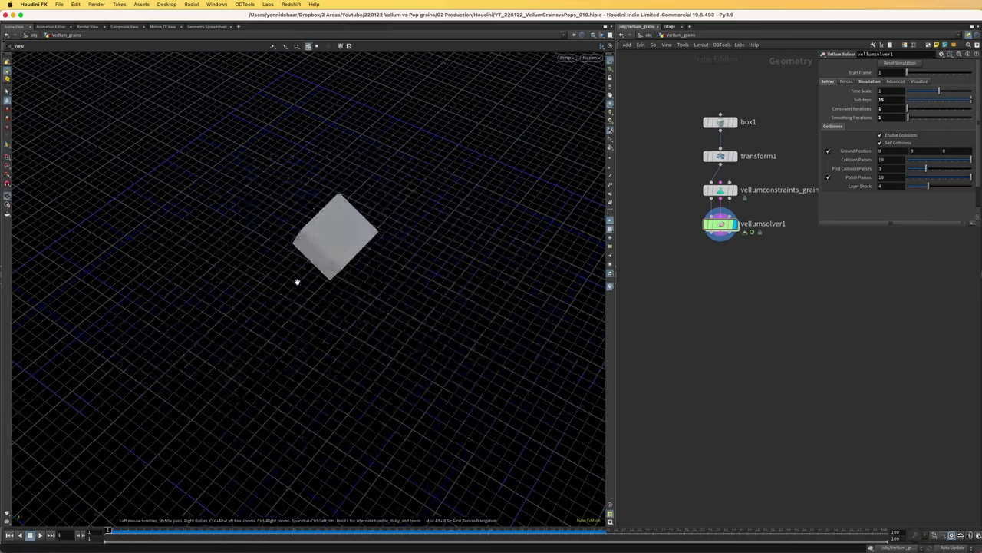
{"action": "left_click_drag", "start_coordinate": [296, 281], "coordinate": [315, 189]}
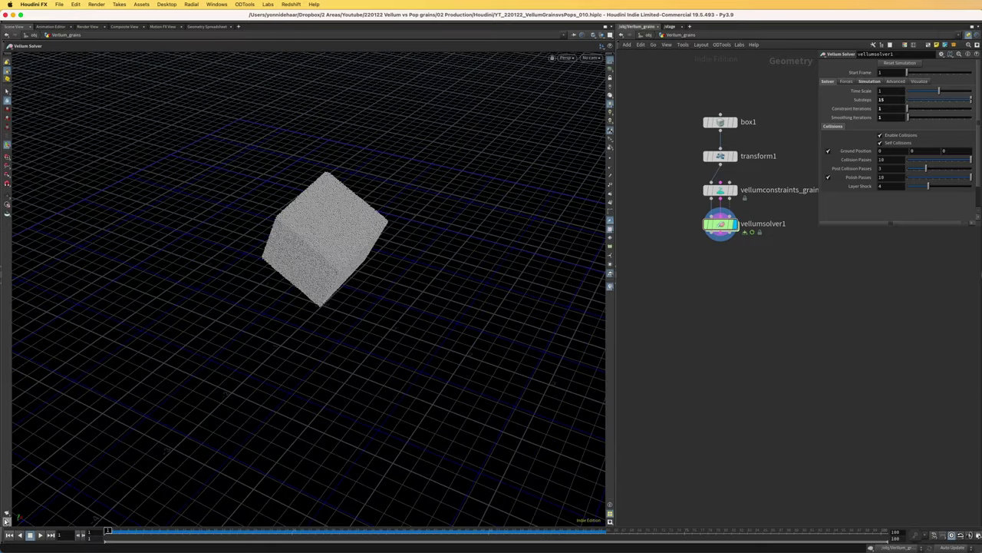
Step: Save the scene and add a new Geometry object named Pop_grains beside the Vellum grains object
{"action": "left_click", "coordinate": [642, 36]}
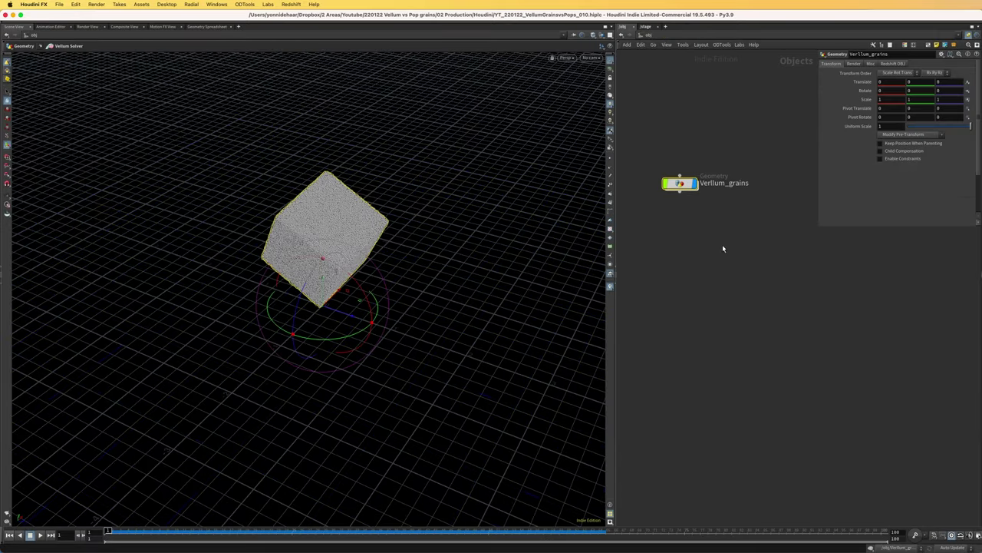
{"action": "key", "text": "ctrl+s"}
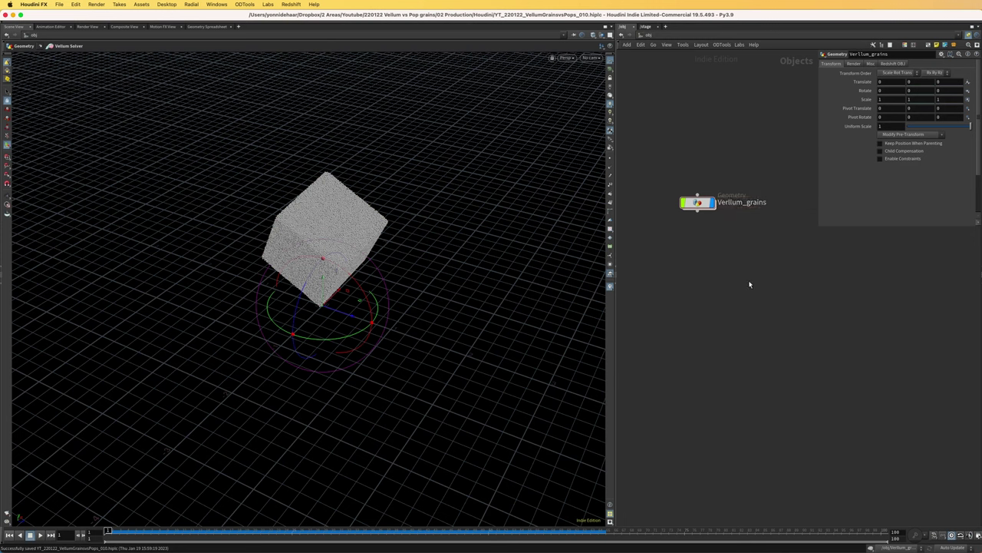
{"action": "key", "text": "Tab"}
{"action": "type", "text": "geo"}
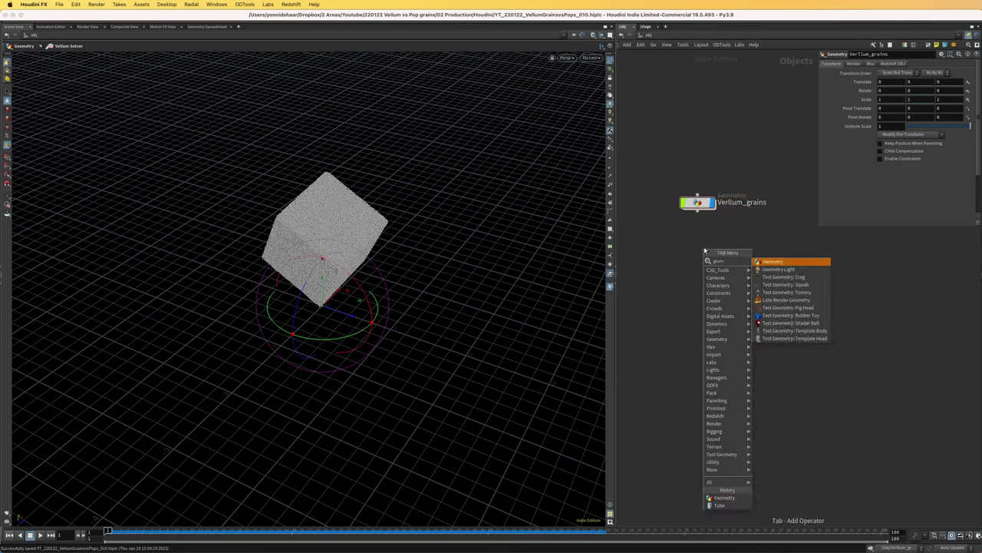
{"action": "type", "text": "m"}
{"action": "key", "text": "Return"}
{"action": "left_click", "coordinate": [705, 249]}
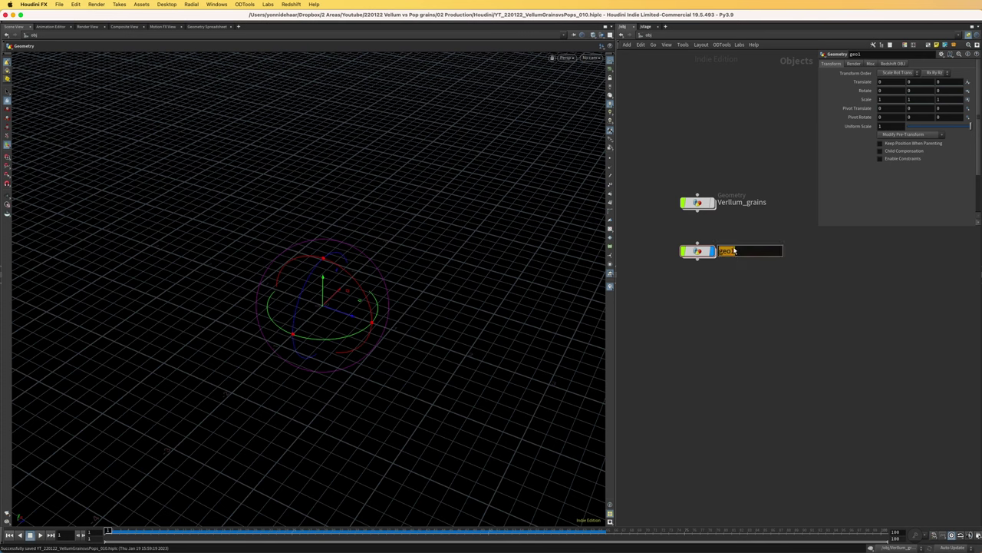
{"action": "type", "text": "s"}
{"action": "key", "text": "Return"}
Step: Copy the box1 and transform1 nodes from the Vellum grains object into Pop_grains and save the scene
{"action": "key", "text": "i"}
{"action": "key", "text": "Tab"}
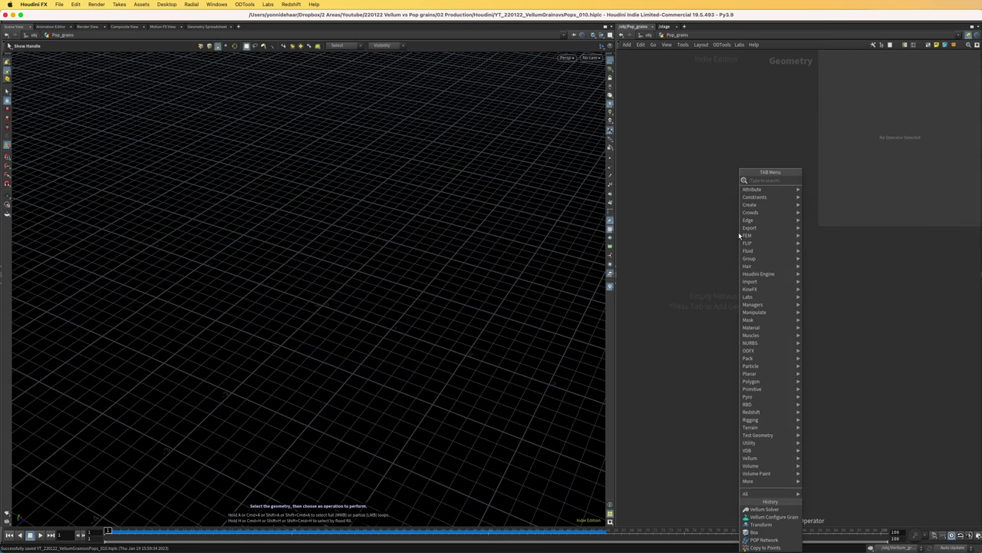
{"action": "key", "text": "Escape"}
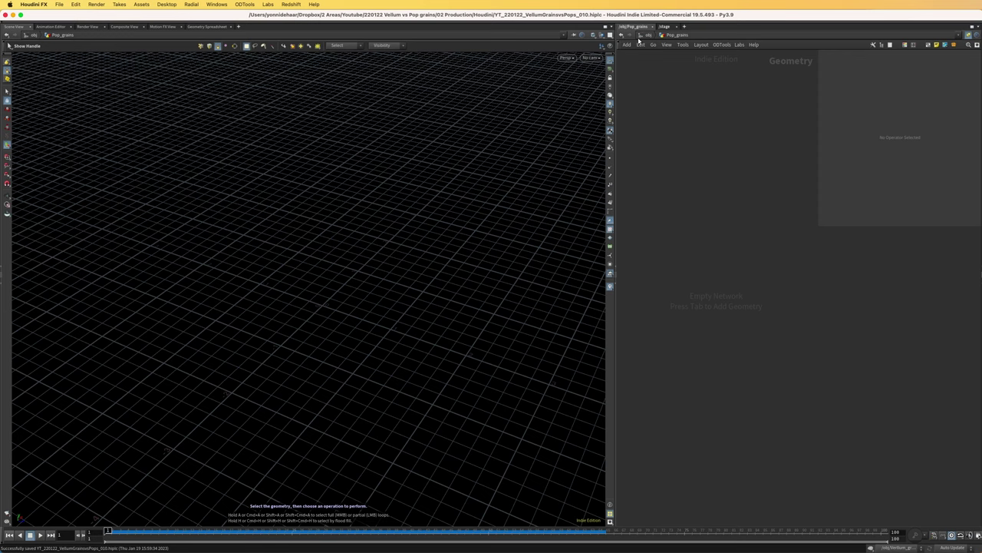
{"action": "left_click", "coordinate": [645, 36]}
{"action": "double_click", "coordinate": [702, 198]}
{"action": "left_click_drag", "start_coordinate": [664, 102], "coordinate": [756, 169]}
{"action": "key", "text": "super+c"}
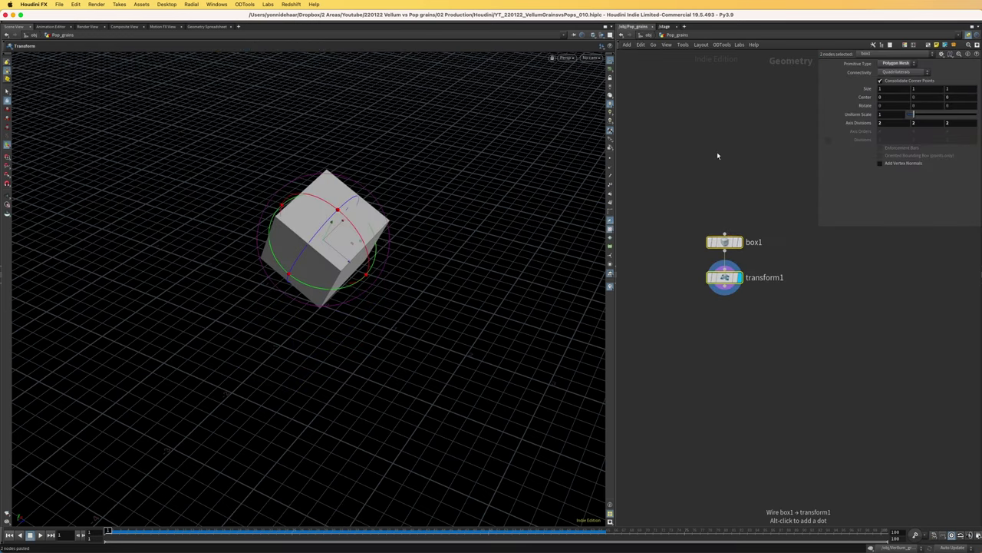
{"action": "middle_click_drag", "start_coordinate": [717, 151], "coordinate": [707, 119]}
{"action": "left_click_drag", "start_coordinate": [364, 292], "coordinate": [326, 267], "text": "alt"}
{"action": "key", "text": "super+s"}
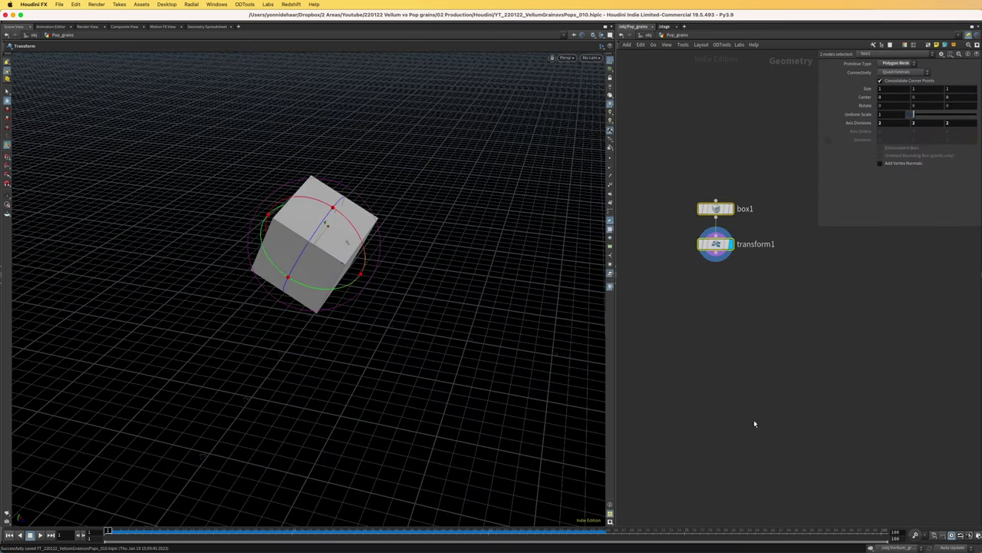
Step: Add a Points from Volume node after transform1 in the Pop_grains network and display it
{"action": "left_click", "coordinate": [715, 244]}
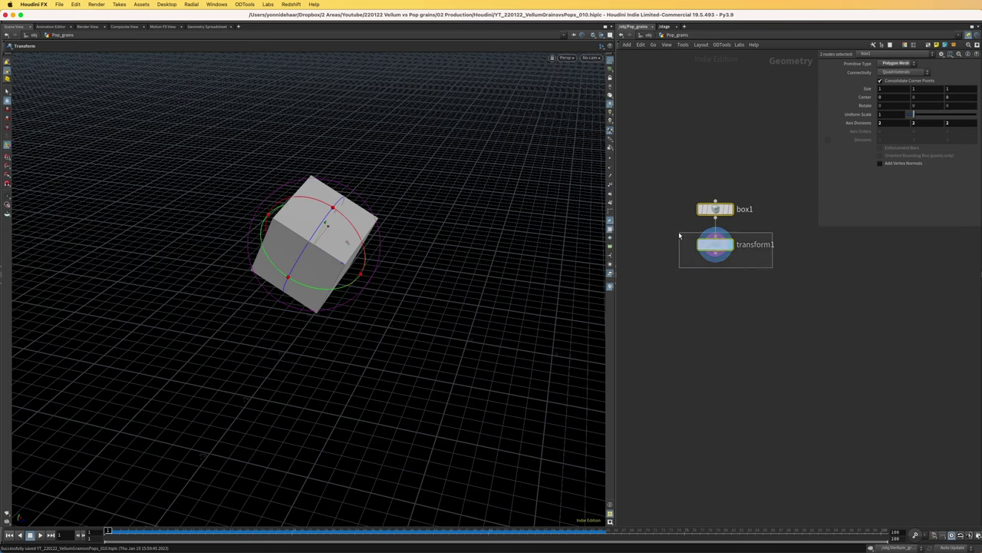
{"action": "key", "text": "Tab"}
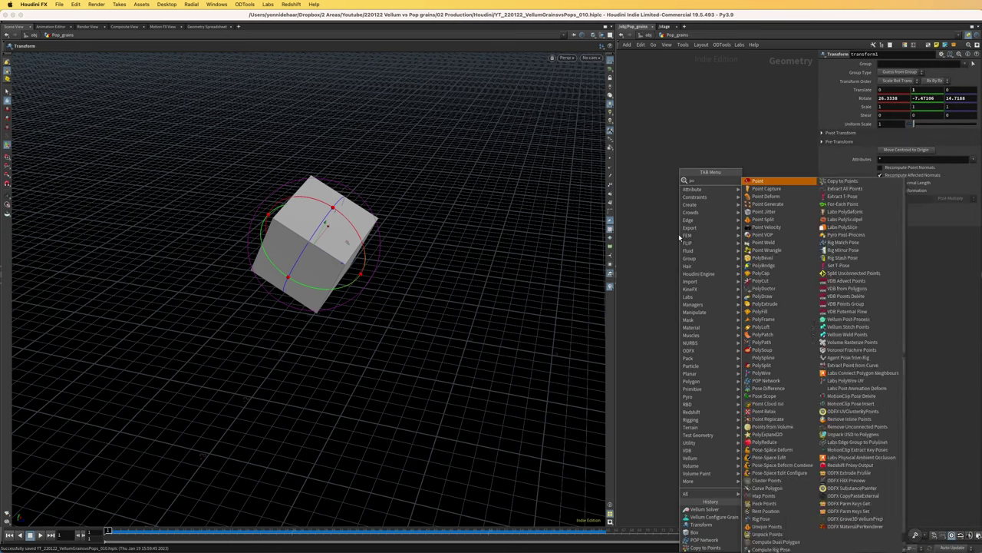
{"action": "type", "text": "int from"}
{"action": "key", "text": "Return"}
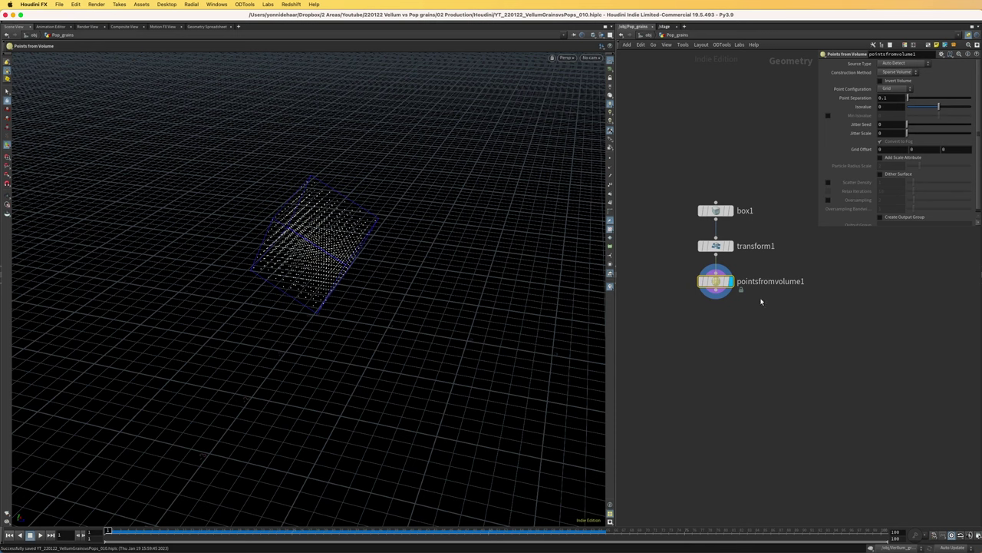
Step: Check the point creation settings of the Vellum Configure Grain node for comparison and return to the Pop_grains network
{"action": "left_click", "coordinate": [647, 34]}
{"action": "double_click", "coordinate": [697, 202]}
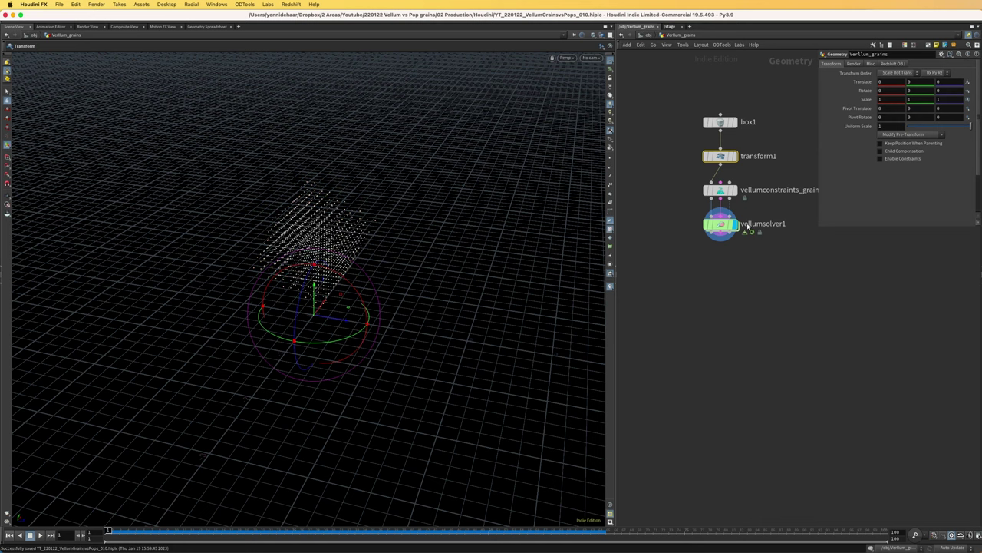
{"action": "left_click", "coordinate": [720, 190]}
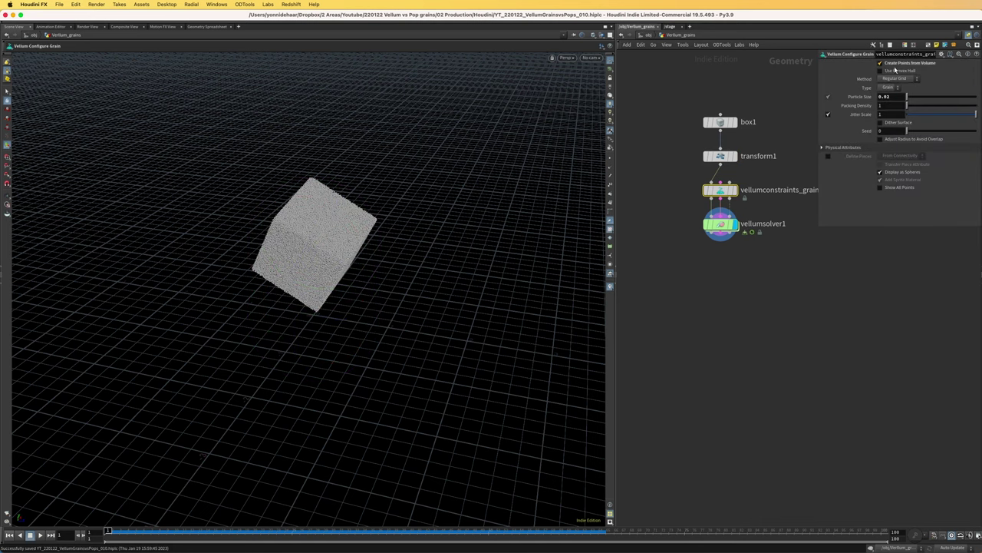
{"action": "left_click", "coordinate": [649, 36]}
{"action": "left_click", "coordinate": [698, 235]}
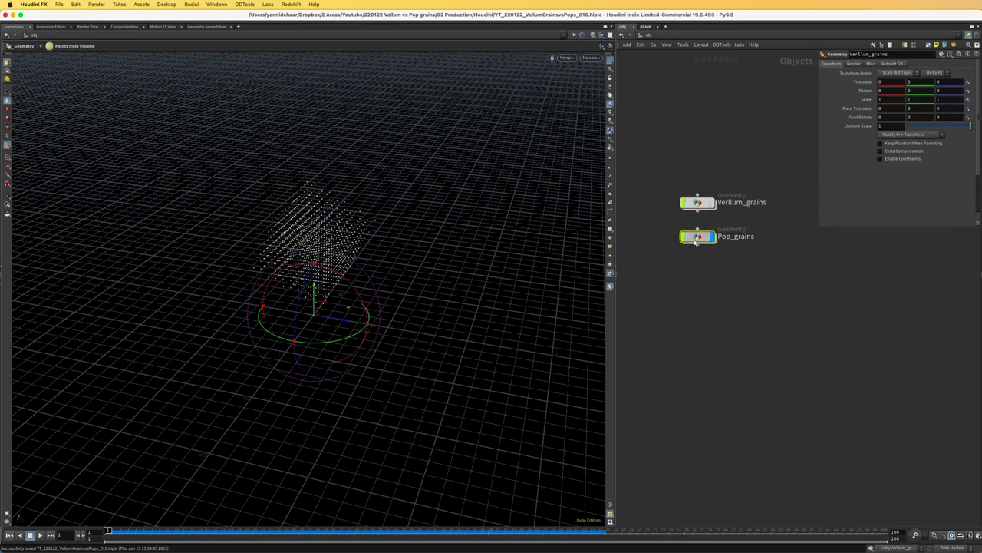
{"action": "double_click", "coordinate": [698, 235]}
Step: Set the Points from Volume node's Point Separation to 0.015
{"action": "middle_click_drag", "start_coordinate": [315, 198], "coordinate": [335, 311]}
{"action": "right_click_drag", "start_coordinate": [335, 311], "coordinate": [352, 387]}
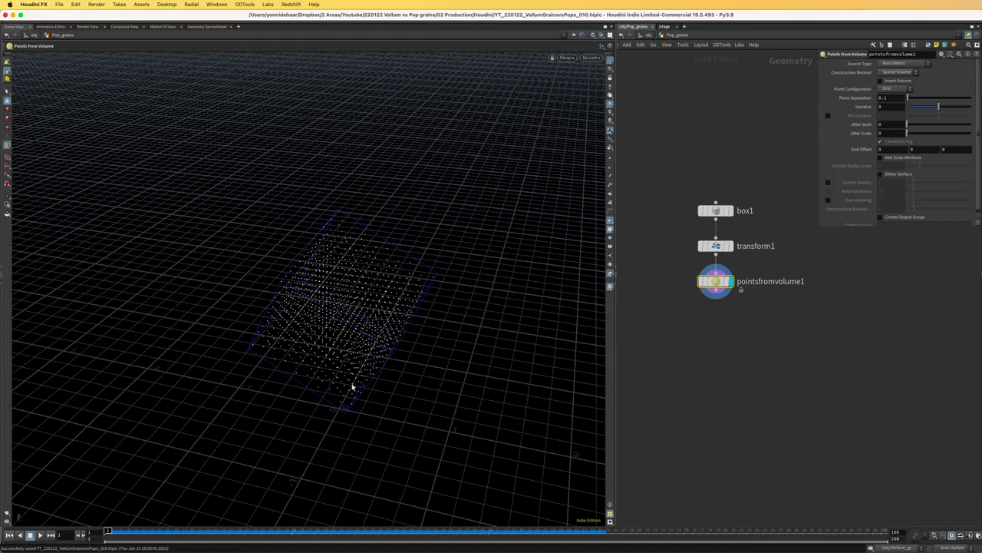
{"action": "left_click_drag", "start_coordinate": [305, 335], "coordinate": [361, 261], "text": "alt"}
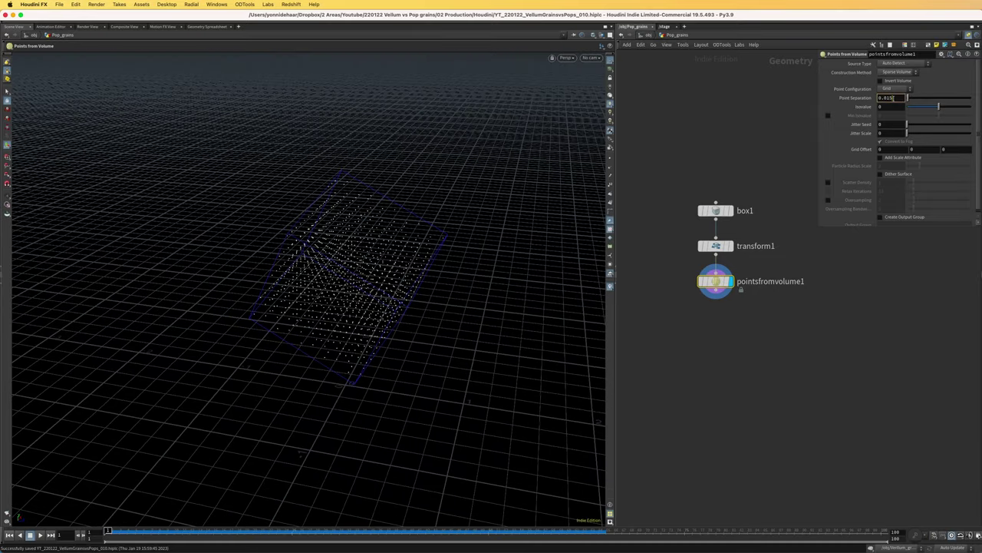
{"action": "key", "text": "Return"}
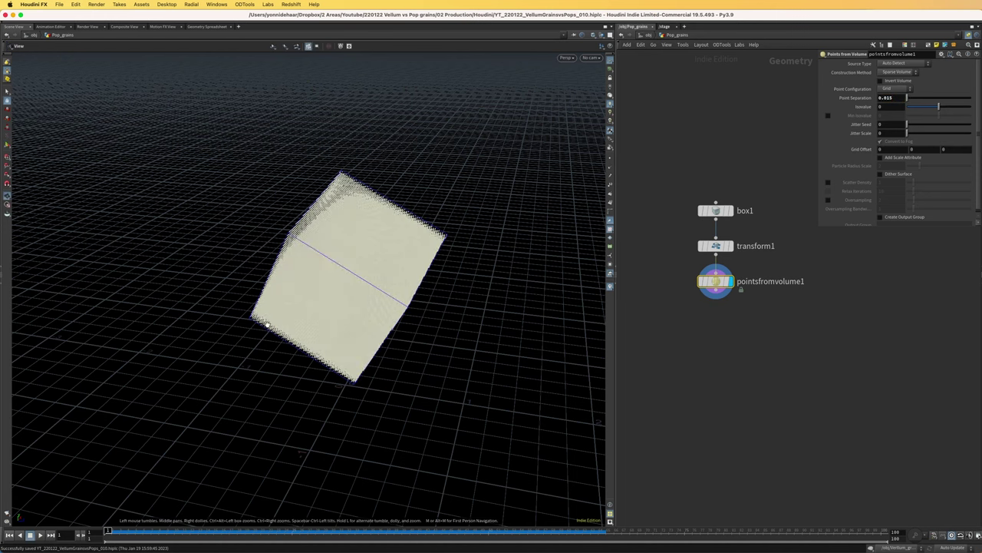
{"action": "right_click_drag", "start_coordinate": [335, 235], "coordinate": [376, 307], "text": "alt"}
{"action": "left_click_drag", "start_coordinate": [376, 307], "coordinate": [369, 253], "text": "alt"}
Step: Enable Add Scale Attribute on the Points from Volume node and set its Point Separation to 0.1
{"action": "left_click", "coordinate": [881, 158]}
{"action": "key", "text": "h"}
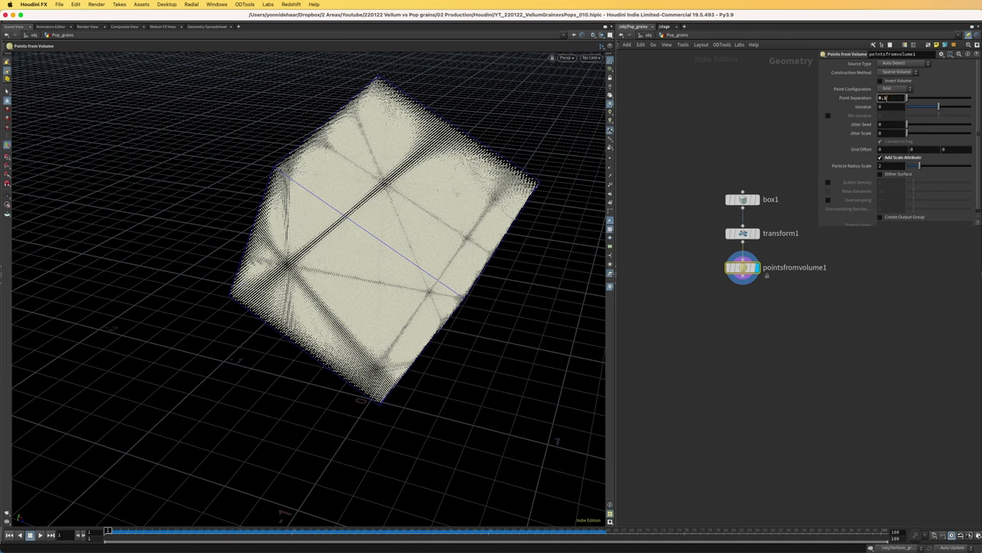
{"action": "key", "text": "Return"}
Step: Add a Sphere node and place it beside the Points from Volume node
{"action": "key", "text": "Tab"}
{"action": "type", "text": "spher"}
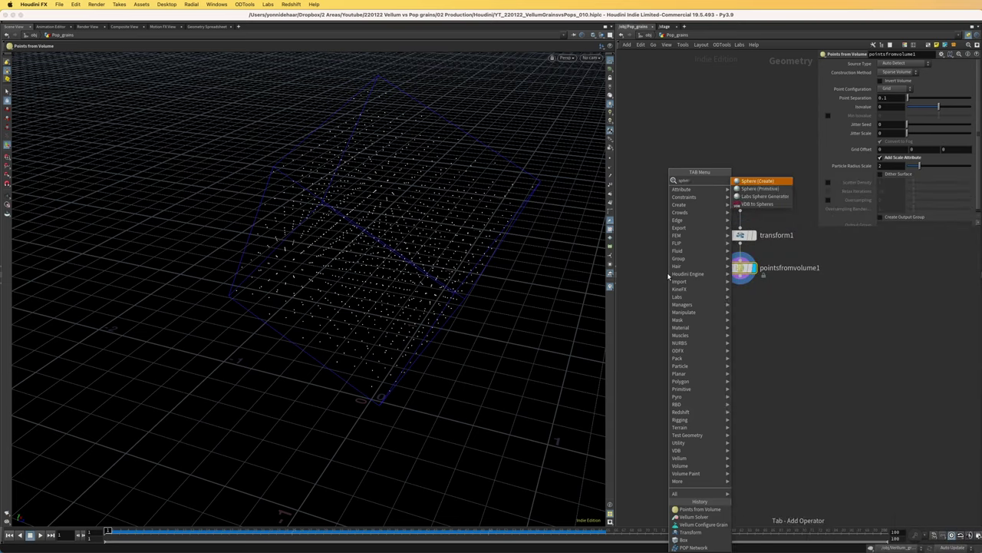
{"action": "key", "text": "Return"}
{"action": "left_click", "coordinate": [663, 261]}
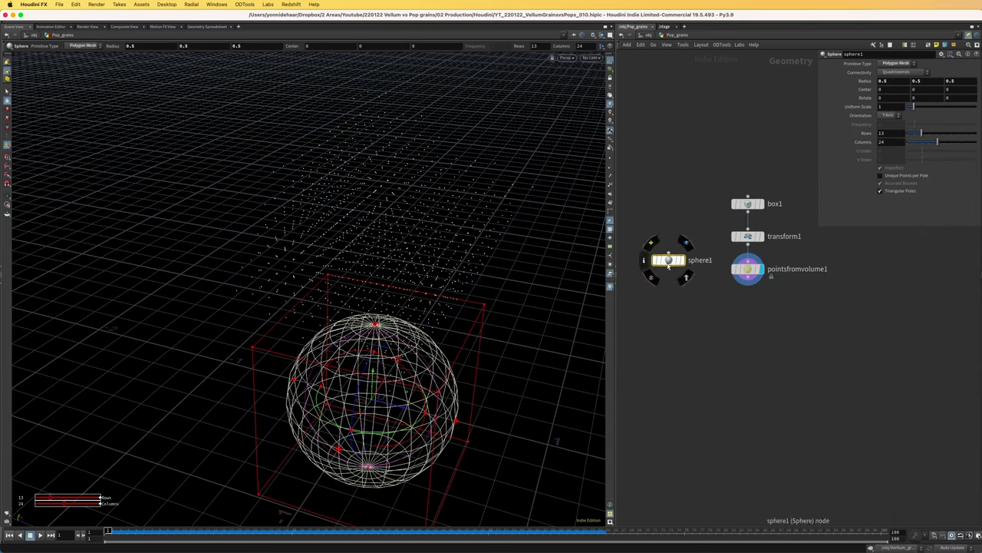
{"action": "left_click_drag", "start_coordinate": [668, 264], "coordinate": [652, 274]}
{"action": "middle_click_drag", "start_coordinate": [709, 295], "coordinate": [714, 296]}
{"action": "left_click_drag", "start_coordinate": [658, 271], "coordinate": [672, 271]}
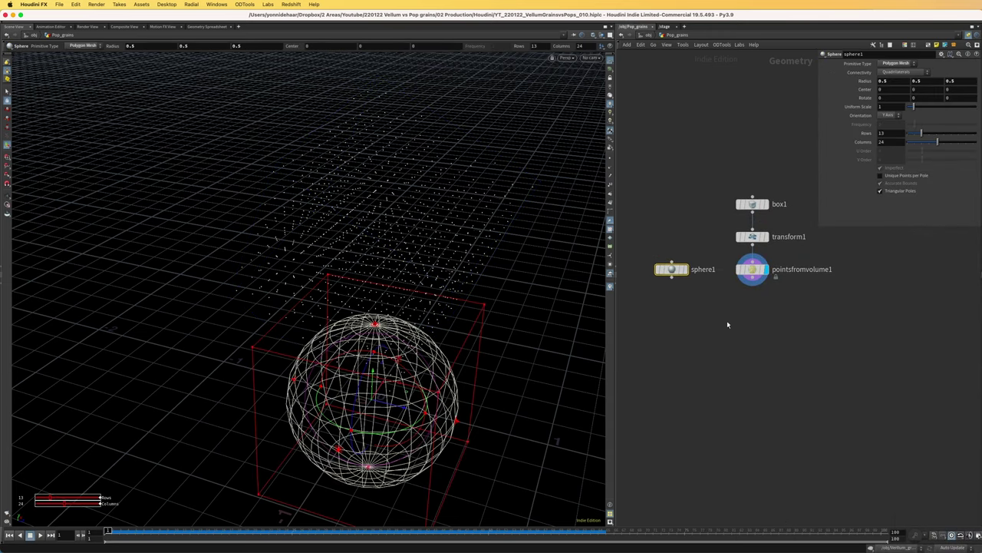
Step: Add a Copy to Points node with sphere1 as its source geometry and pointsfromvolume1 as its target points
{"action": "key", "text": "Tab"}
{"action": "type", "text": "copy to p"}
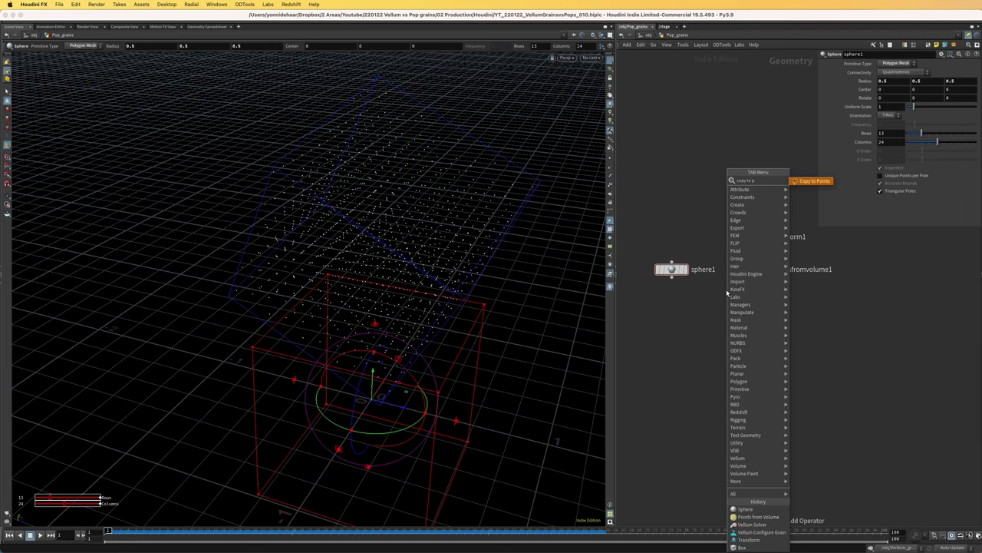
{"action": "key", "text": "Return"}
{"action": "left_click", "coordinate": [733, 337]}
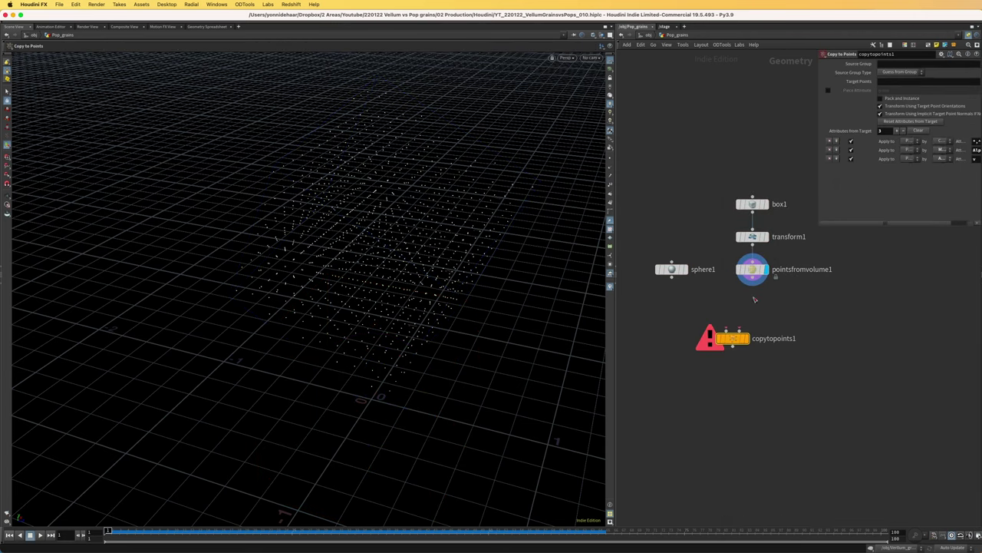
{"action": "left_click_drag", "start_coordinate": [752, 285], "coordinate": [739, 330]}
{"action": "left_click_drag", "start_coordinate": [671, 278], "coordinate": [726, 330]}
Step: Set sphere1's Primitive Type to Primitive and its radius to 1, 1, 1
{"action": "left_click", "coordinate": [672, 268]}
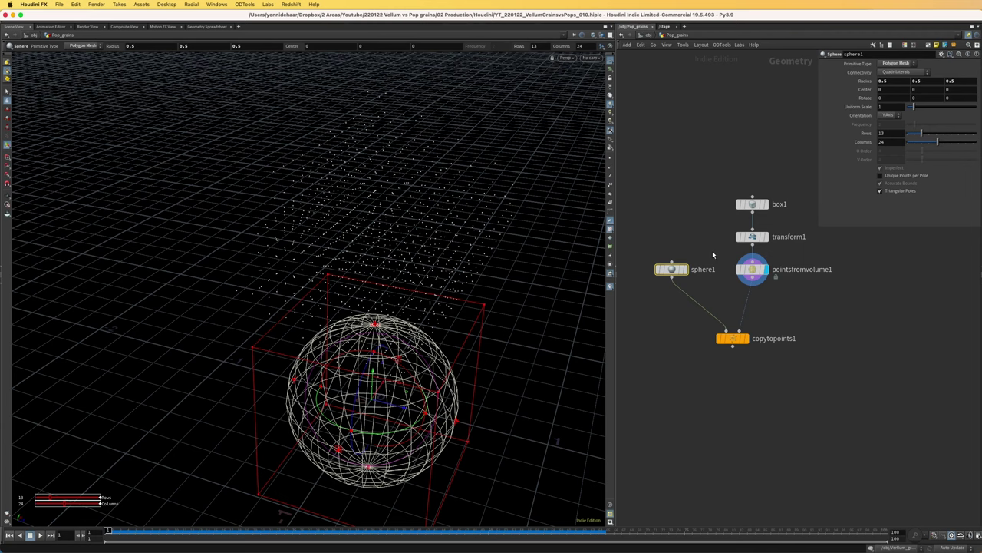
{"action": "middle_click_drag", "start_coordinate": [852, 88], "coordinate": [878, 91]}
{"action": "left_click", "coordinate": [892, 64]}
{"action": "left_click", "coordinate": [890, 72]}
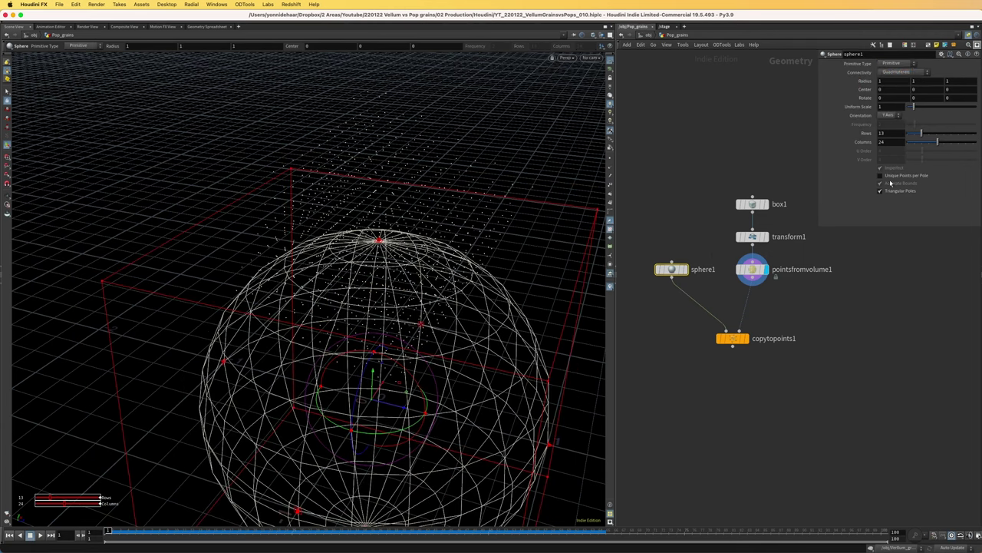
Step: Display the Copy to Points node's sphere-filled cube and open the Points from Volume node's parameters
{"action": "left_click", "coordinate": [746, 266]}
{"action": "left_click", "coordinate": [761, 266]}
{"action": "left_click_drag", "start_coordinate": [368, 261], "coordinate": [401, 284], "text": "alt"}
{"action": "left_click_drag", "start_coordinate": [818, 221], "coordinate": [831, 215]}
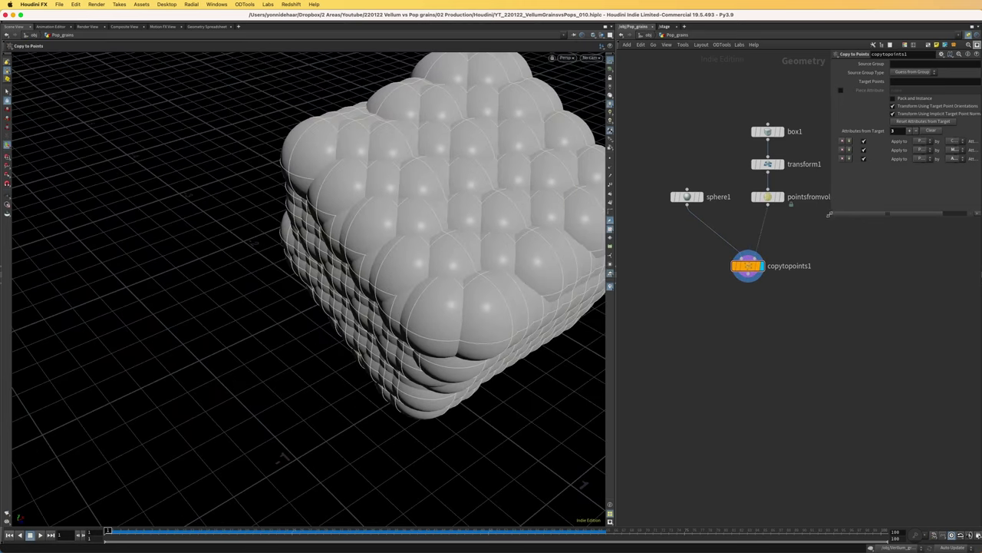
{"action": "middle_click_drag", "start_coordinate": [804, 245], "coordinate": [785, 334]}
{"action": "left_click", "coordinate": [722, 237]}
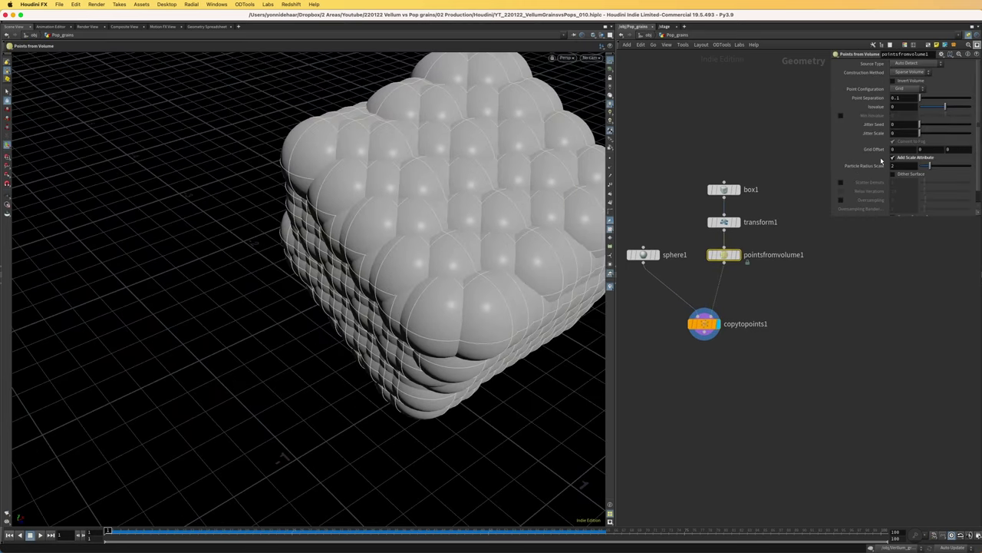
Step: Set the Points from Volume node's Particle Radius Scale to 0.5 and inspect the node's point attribute information
{"action": "left_click", "coordinate": [904, 165]}
{"action": "type", "text": "0.5"}
{"action": "key", "text": "Return"}
{"action": "left_click_drag", "start_coordinate": [528, 178], "coordinate": [506, 253], "text": "alt"}
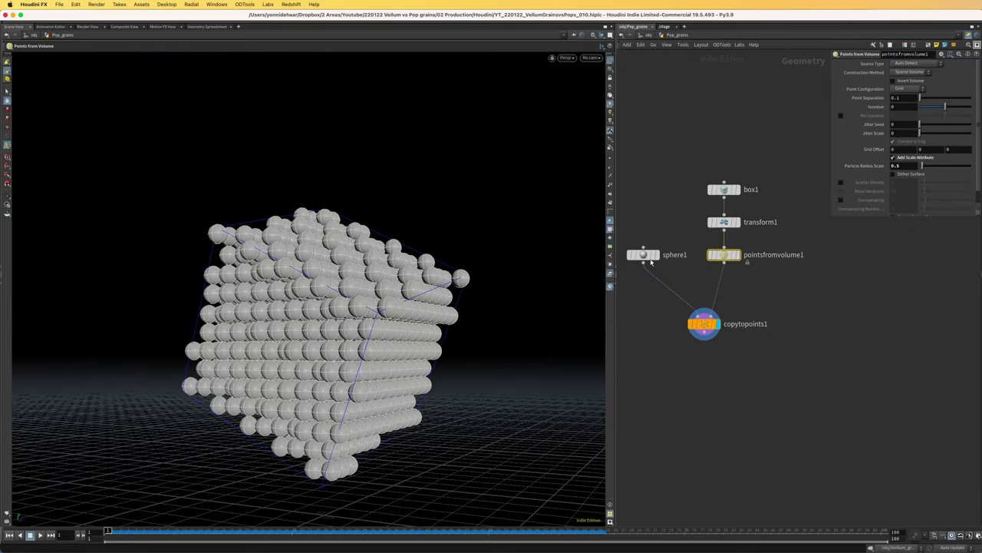
{"action": "middle_click", "coordinate": [725, 259]}
{"action": "middle_click", "coordinate": [729, 262]}
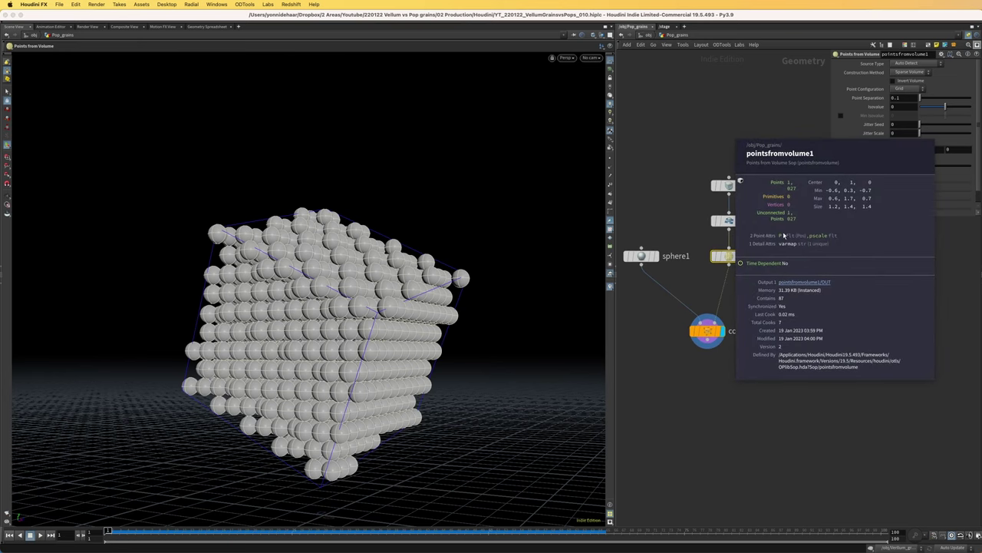
Step: Move the Copy to Points node below sphere1 and add a POP Network node beneath pointsfromvolume1
{"action": "middle_click_drag", "start_coordinate": [783, 235], "coordinate": [813, 241]}
{"action": "left_click_drag", "start_coordinate": [748, 339], "coordinate": [682, 307]}
{"action": "middle_click_drag", "start_coordinate": [798, 307], "coordinate": [783, 324]}
{"action": "left_click", "coordinate": [735, 336]}
{"action": "key", "text": "Tab"}
{"action": "type", "text": "pop net"}
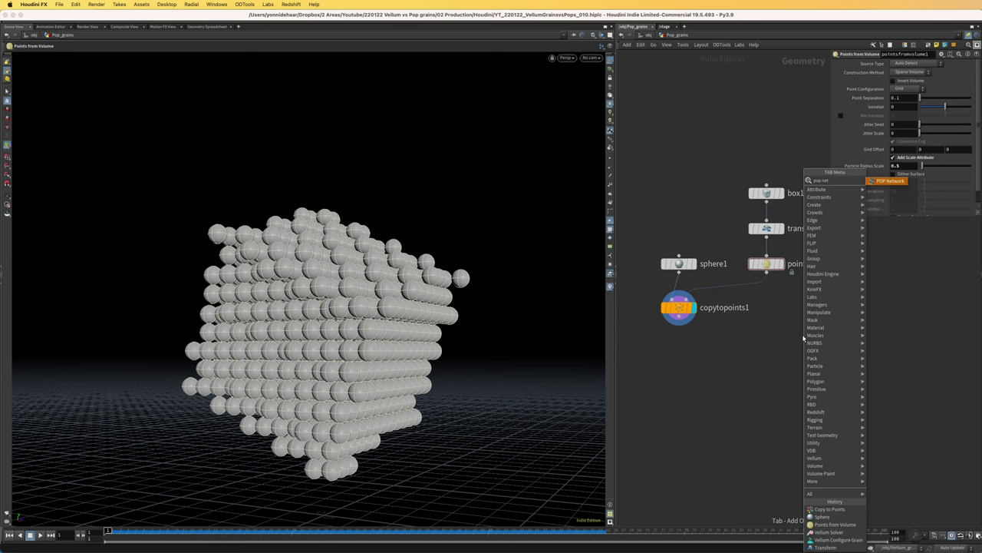
{"action": "key", "text": "Return"}
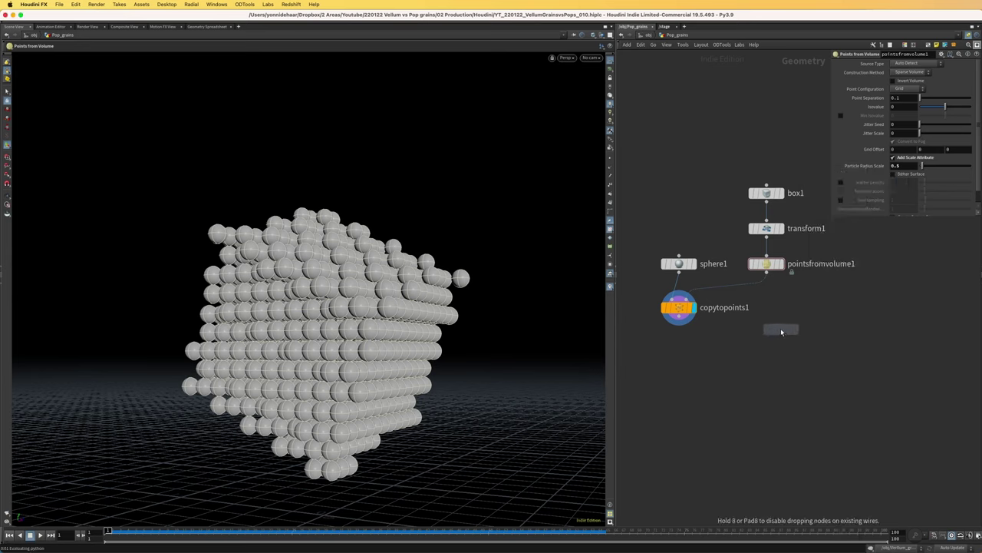
{"action": "left_click", "coordinate": [767, 307]}
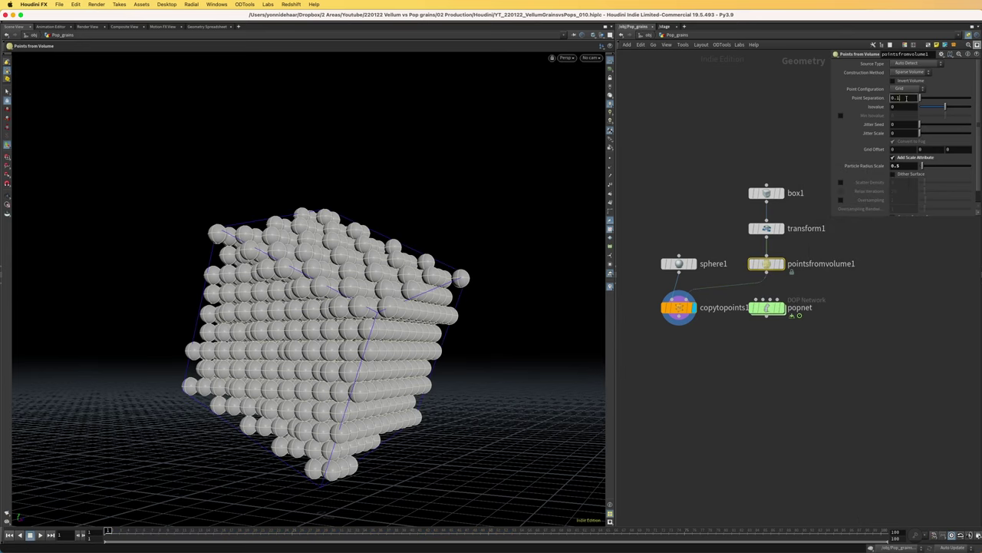
Step: Set the Points from Volume node's Point Separation to 0.02 and inspect the denser sphere packing up close
{"action": "left_click", "coordinate": [906, 99]}
{"action": "type", "text": "0.02"}
{"action": "key", "text": "Return"}
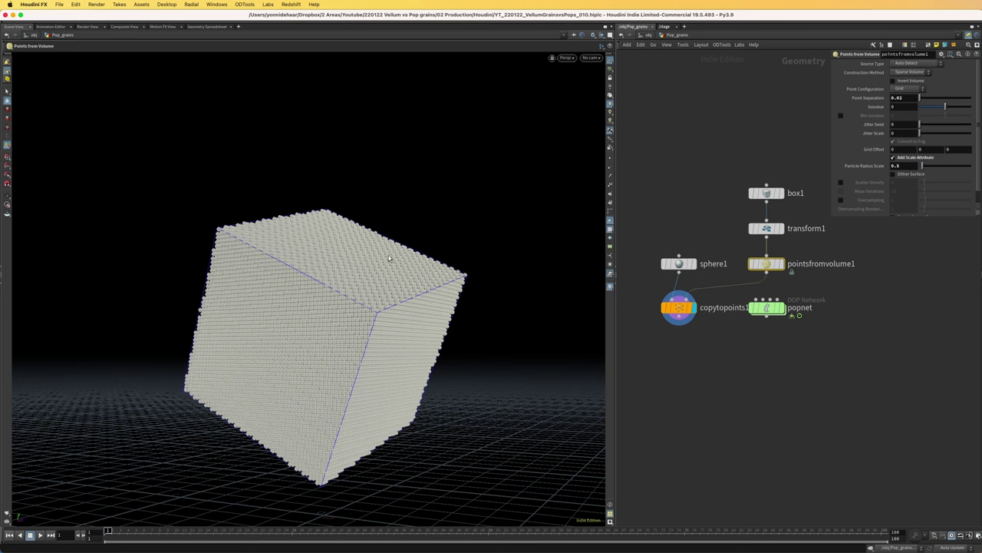
{"action": "key", "text": "Escape"}
{"action": "left_click_drag", "start_coordinate": [277, 294], "coordinate": [323, 245]}
{"action": "scroll", "coordinate": [322, 245], "scroll_direction": "up", "scroll_amount": 6}
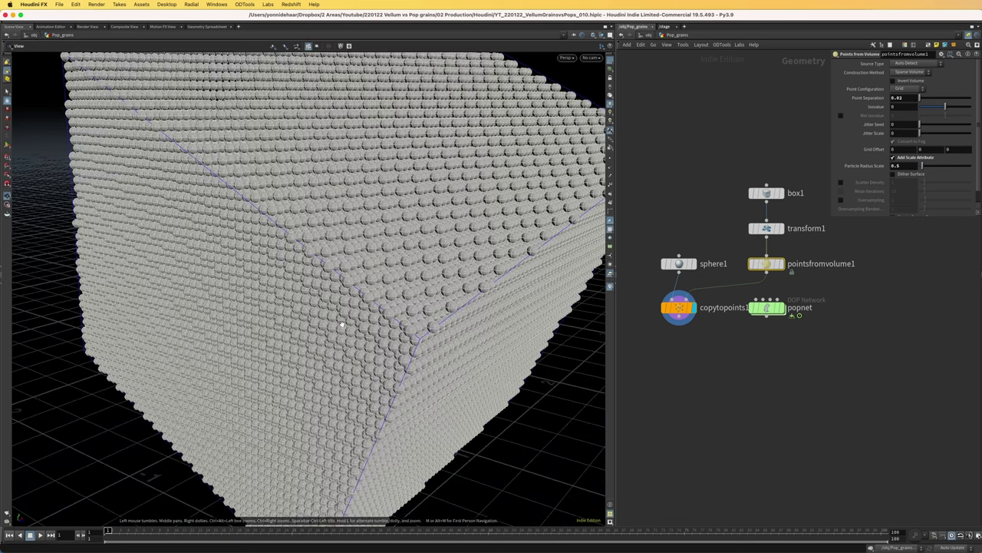
{"action": "scroll", "coordinate": [357, 386], "scroll_direction": "down", "scroll_amount": 6}
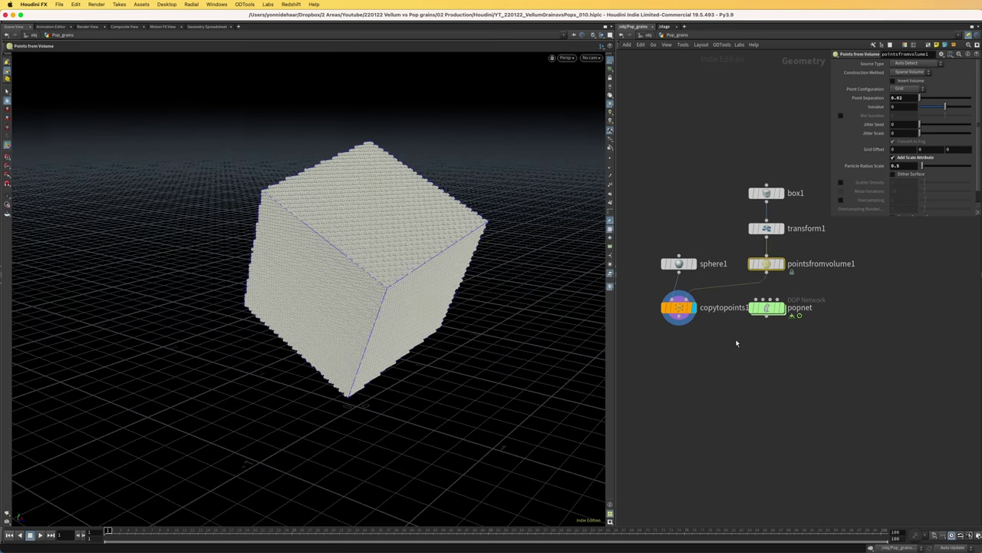
Step: Wire pointsfromvolume1 into the first input of popnet, display popnet and enter its network
{"action": "left_click", "coordinate": [782, 308]}
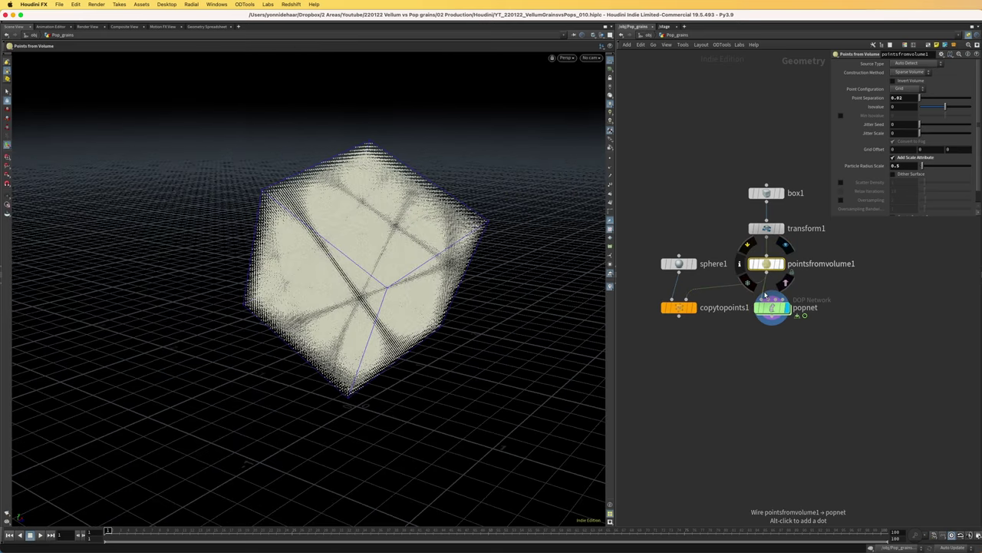
{"action": "double_click", "coordinate": [771, 309]}
{"action": "middle_click_drag", "start_coordinate": [794, 361], "coordinate": [704, 408]}
{"action": "middle_click_drag", "start_coordinate": [740, 235], "coordinate": [759, 223]}
Step: Set the Emission Type of the source_first_input POP Source to All Points
{"action": "left_click_drag", "start_coordinate": [759, 223], "coordinate": [808, 286]}
{"action": "middle_click_drag", "start_coordinate": [833, 239], "coordinate": [813, 284]}
{"action": "left_click", "coordinate": [781, 217]}
{"action": "left_click", "coordinate": [780, 306]}
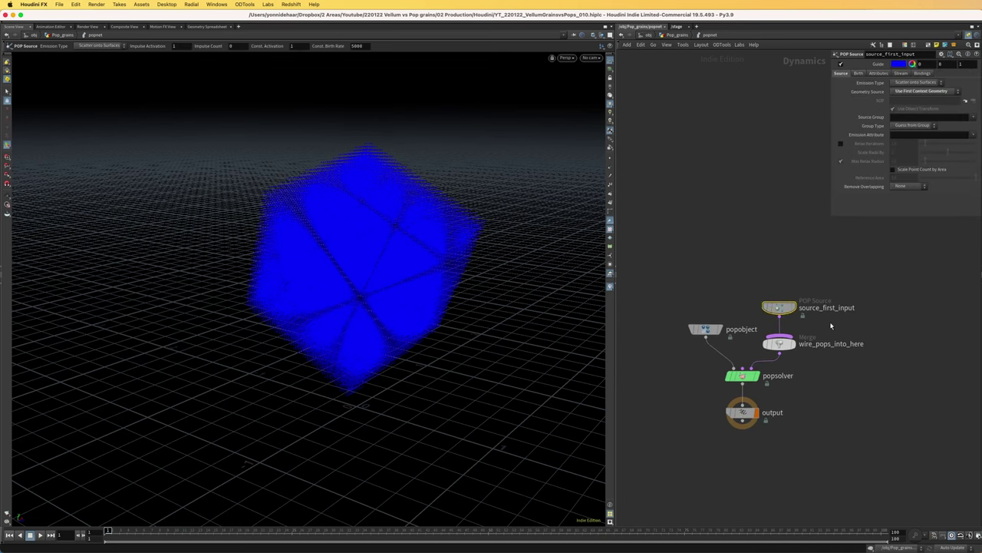
{"action": "middle_click_drag", "start_coordinate": [832, 326], "coordinate": [814, 307]}
{"action": "left_click", "coordinate": [917, 82]}
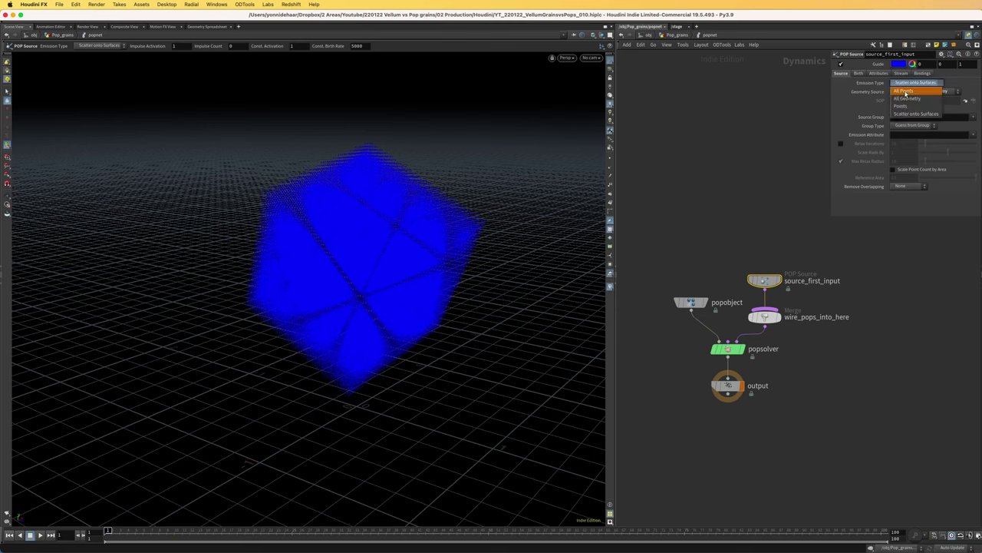
{"action": "left_click", "coordinate": [905, 95]}
Step: Set the POP Source's Impulse Activation on its birth settings to the expression $F==1
{"action": "left_click", "coordinate": [859, 73]}
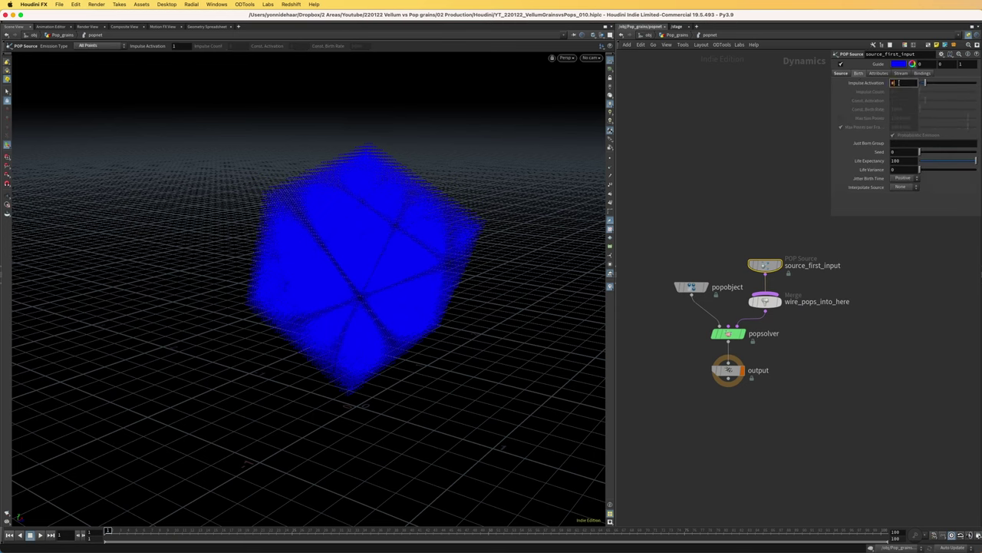
{"action": "type", "text": "$F==1"}
{"action": "key", "text": "Return"}
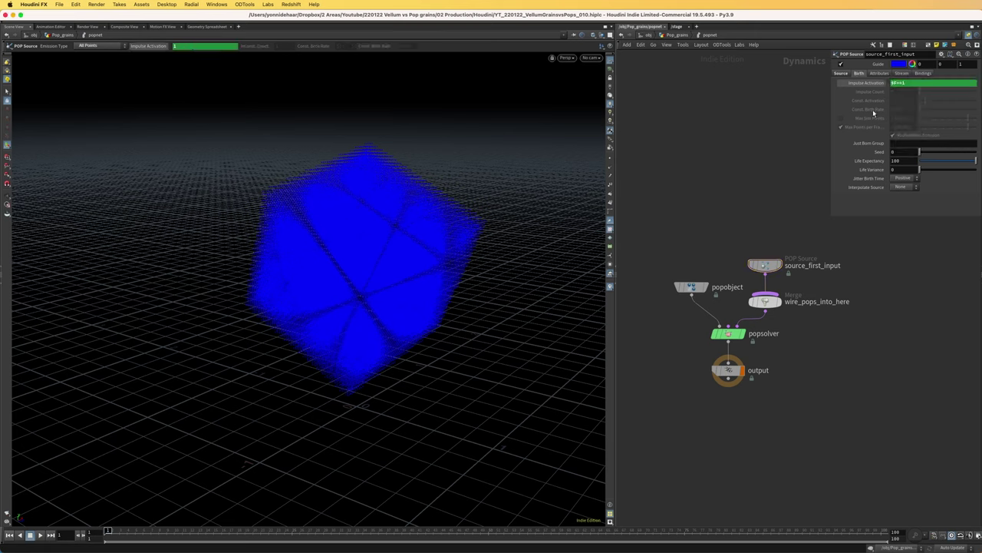
Step: Check the Impulse Activation's evaluated value at frames 1, 2 and on to 42, and compare it with its expression
{"action": "double_click", "coordinate": [895, 82]}
{"action": "left_click", "coordinate": [888, 83]}
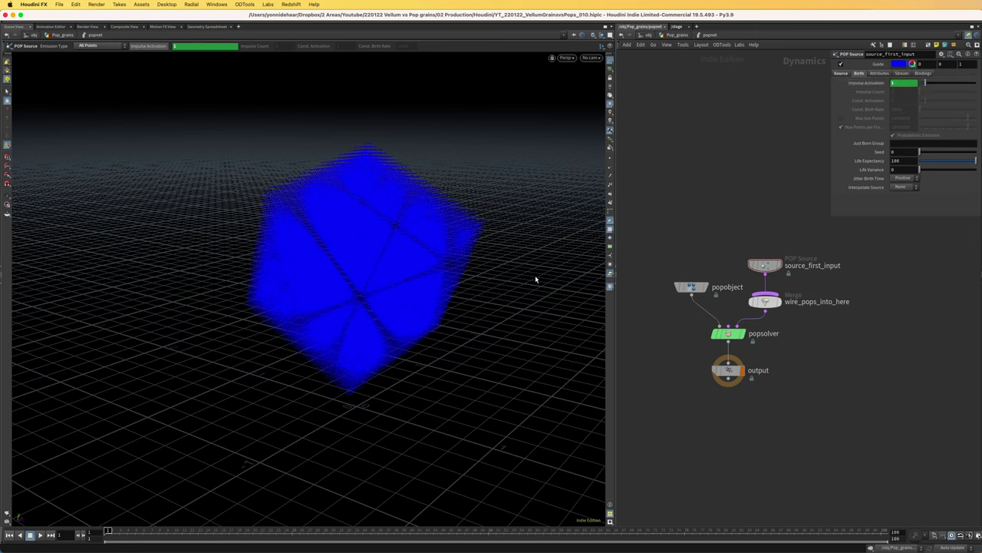
{"action": "key", "text": "Right"}
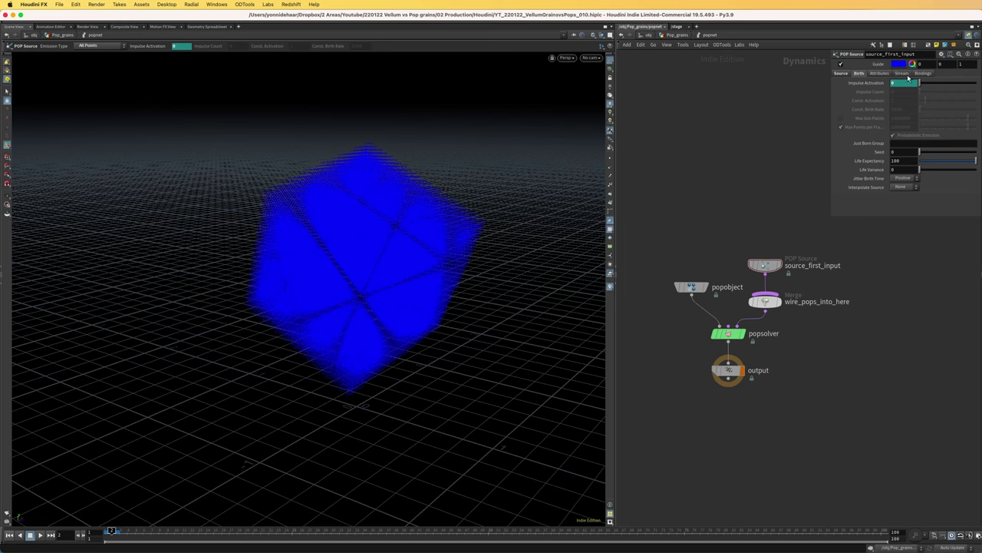
{"action": "left_click_drag", "start_coordinate": [123, 535], "coordinate": [426, 535]}
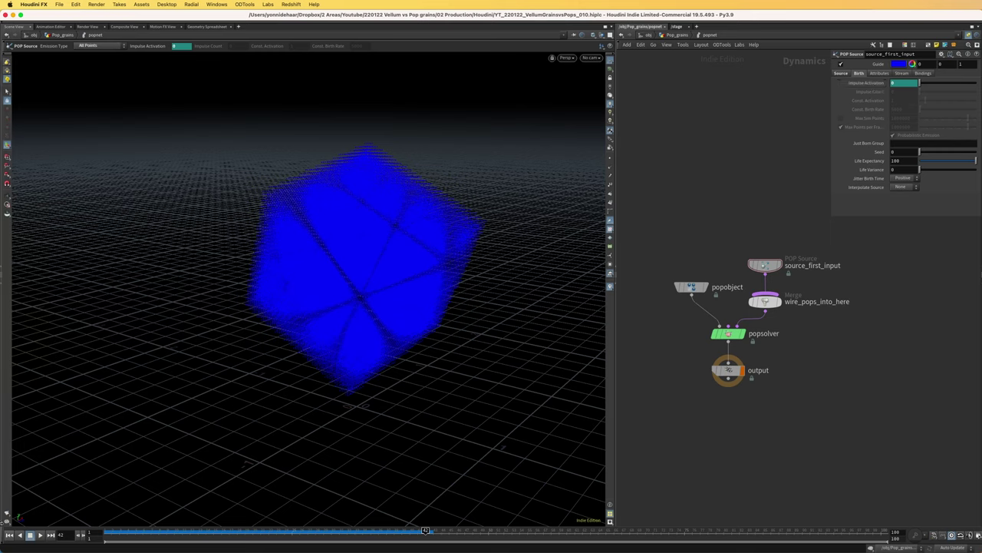
{"action": "left_click", "coordinate": [872, 84]}
{"action": "left_click", "coordinate": [872, 83]}
{"action": "left_click", "coordinate": [873, 84]}
Step: Turn off the POP Source's blue guide display and save the scene, viewing the particle cube at frame 1
{"action": "left_click", "coordinate": [842, 65]}
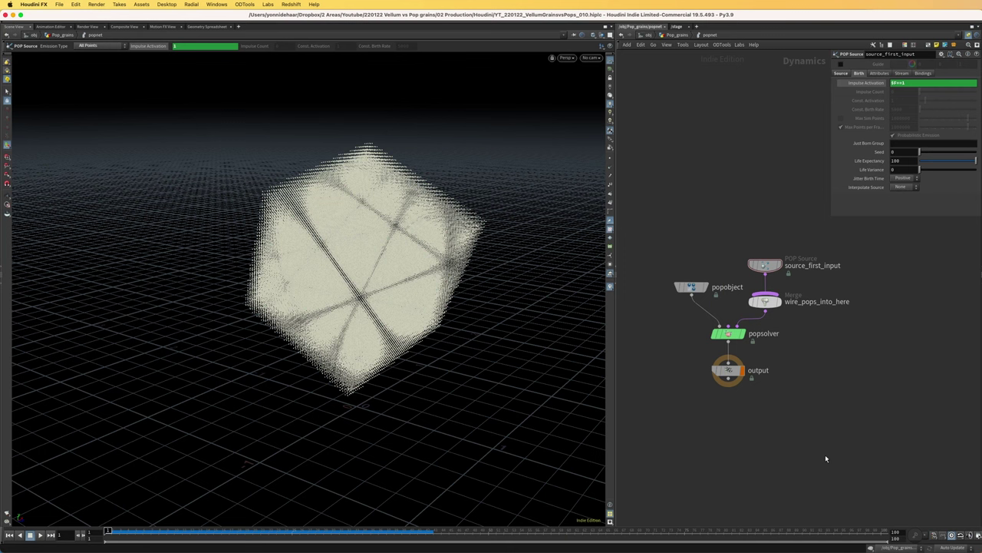
{"action": "scroll", "coordinate": [677, 361], "scroll_direction": "up", "scroll_amount": 2}
{"action": "key", "text": "super+s"}
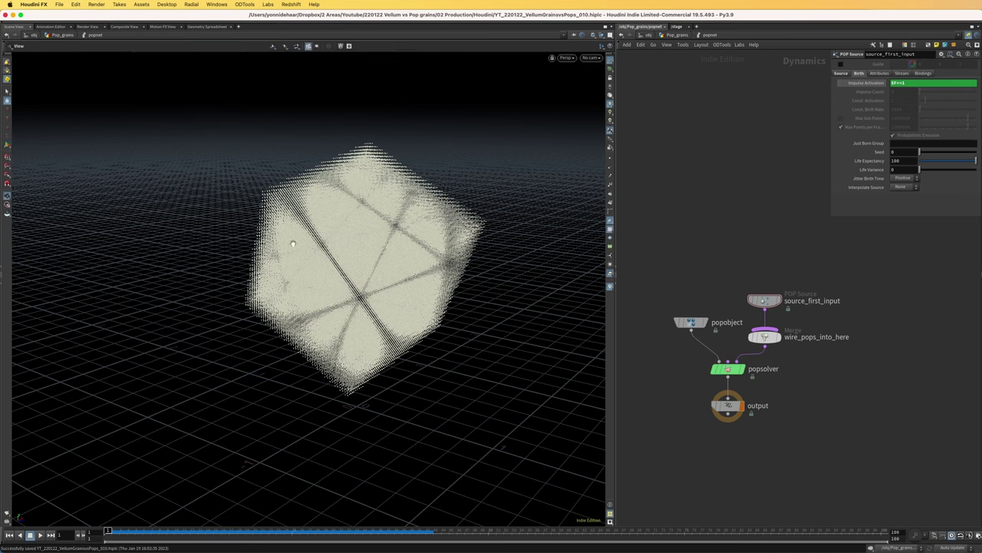
{"action": "left_click_drag", "start_coordinate": [292, 241], "coordinate": [295, 396], "text": "alt"}
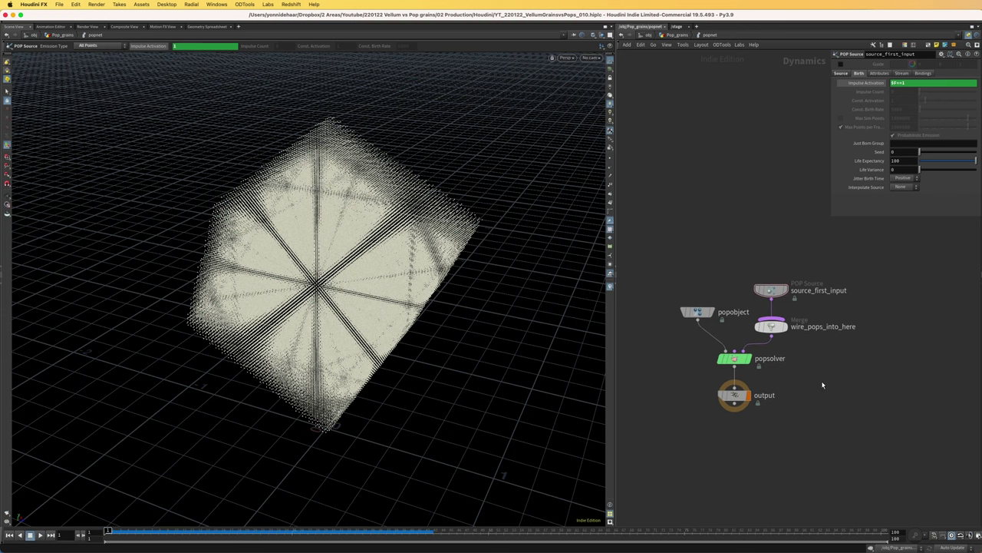
Step: Insert a Gravity Force node between popsolver and output, play the simulation and return to the first frame
{"action": "key", "text": "Tab"}
{"action": "type", "text": "gravi"}
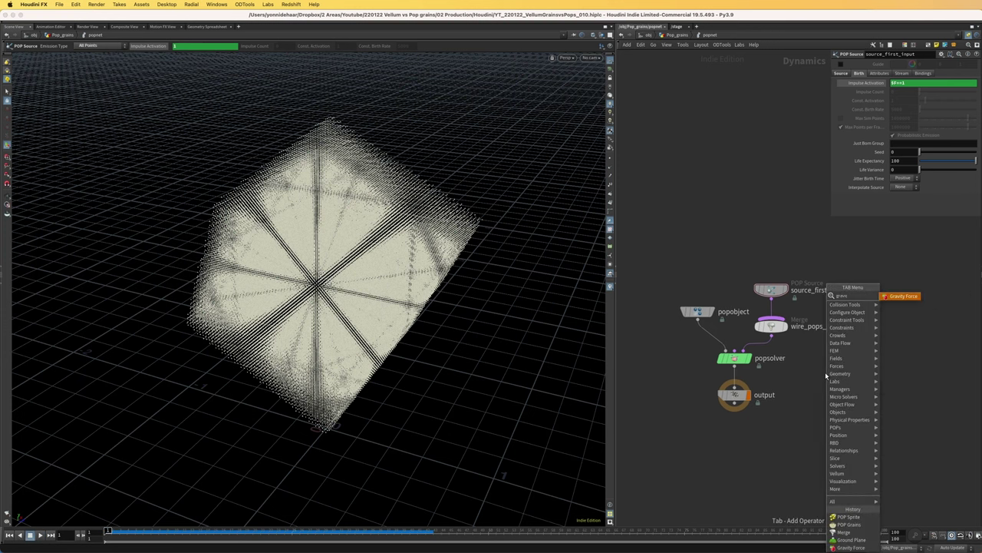
{"action": "key", "text": "Return"}
{"action": "left_click", "coordinate": [735, 380]}
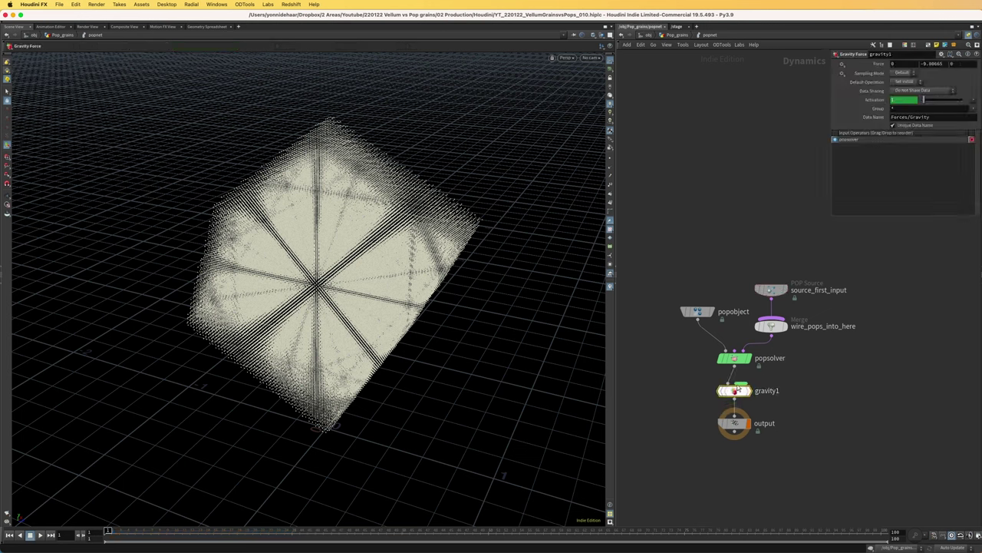
{"action": "left_click", "coordinate": [40, 535]}
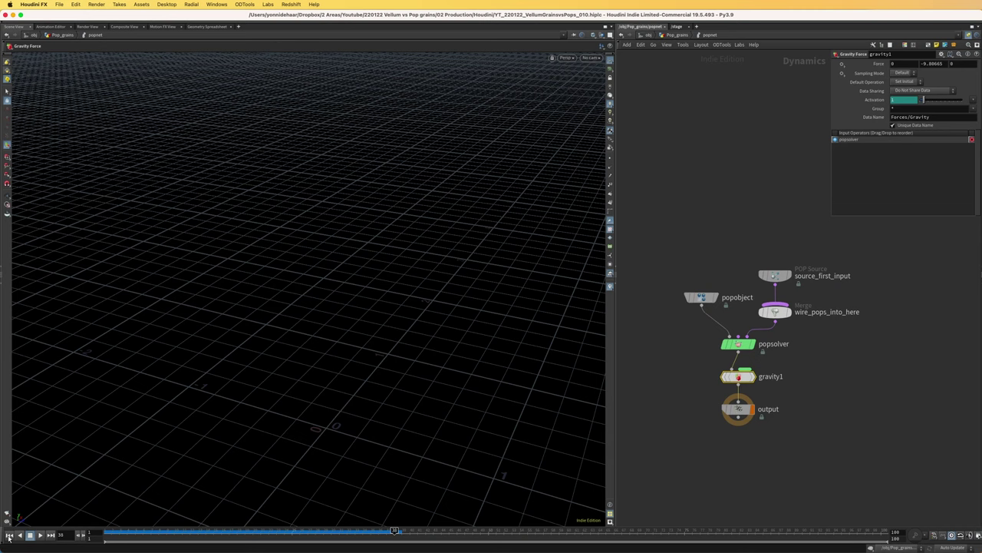
{"action": "left_click", "coordinate": [9, 535]}
Step: Add a Ground Plane node beside the popsolver node
{"action": "key", "text": "Tab"}
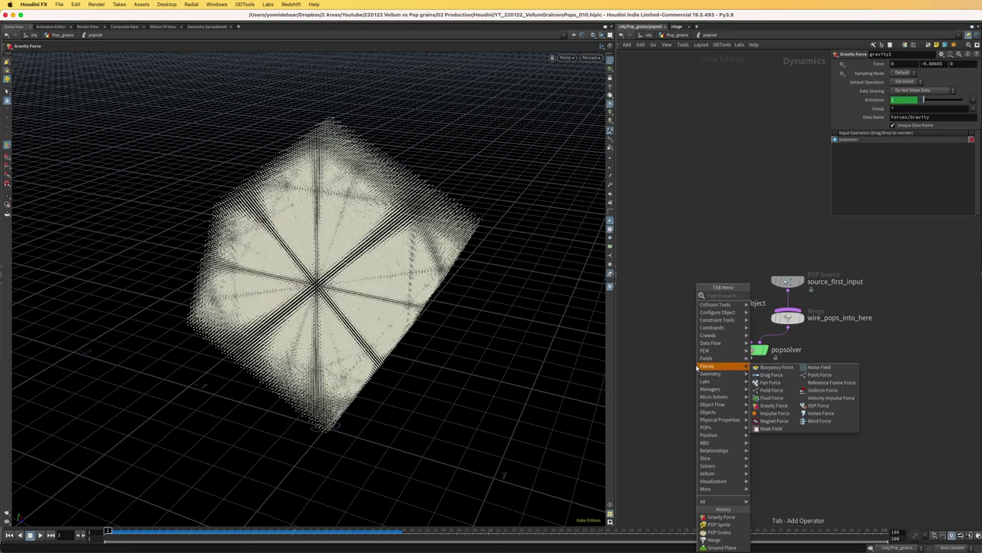
{"action": "type", "text": "grou"}
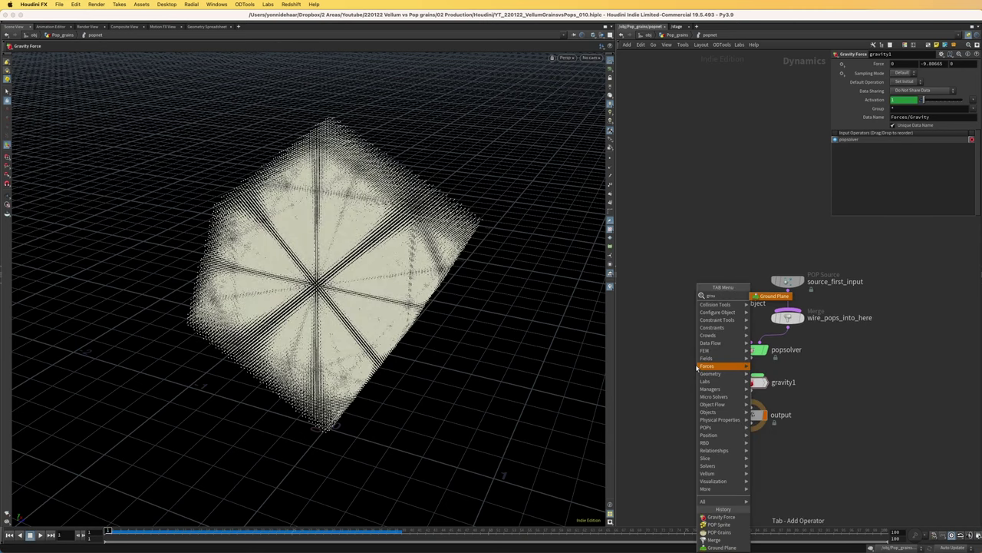
{"action": "type", "text": "nd"}
{"action": "key", "text": "Return"}
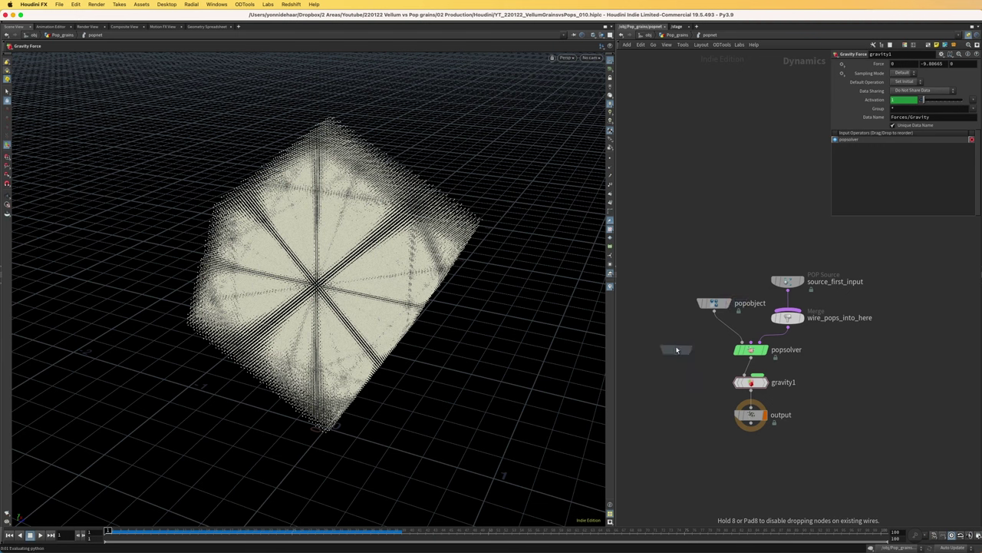
{"action": "left_click", "coordinate": [684, 352]}
Step: Insert a Merge node between popsolver and gravity1 and connect the ground plane as its first input
{"action": "key", "text": "Tab"}
{"action": "type", "text": "merge"}
{"action": "key", "text": "Return"}
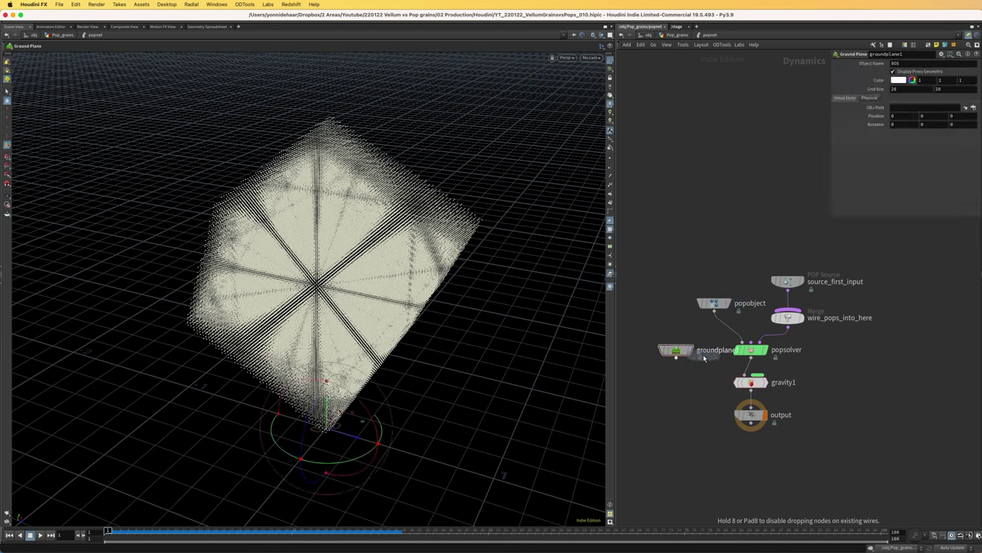
{"action": "left_click", "coordinate": [750, 371]}
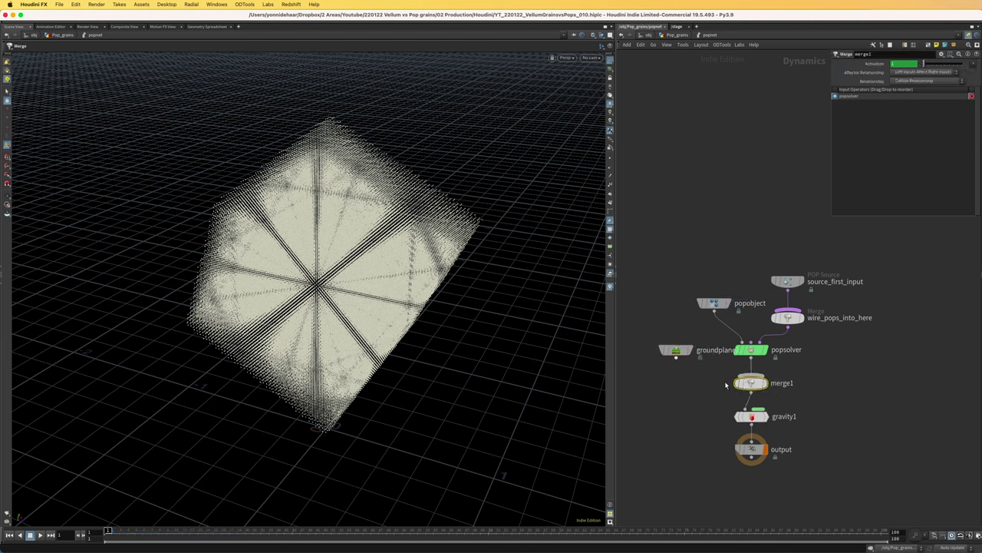
{"action": "left_click_drag", "start_coordinate": [676, 357], "coordinate": [759, 376]}
{"action": "middle_click_drag", "start_coordinate": [864, 413], "coordinate": [850, 425]}
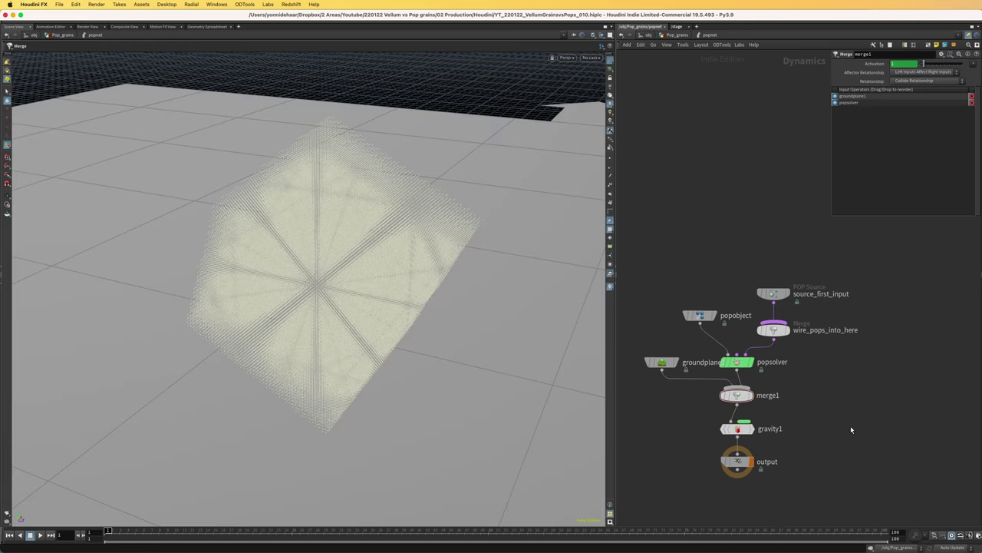
Step: Place groundplane1 farther from popsolver, turn off its Display Proxy Geometry option and save the scene
{"action": "middle_click_drag", "start_coordinate": [705, 294], "coordinate": [724, 265]}
{"action": "scroll", "coordinate": [724, 265], "scroll_direction": "down", "scroll_amount": 1}
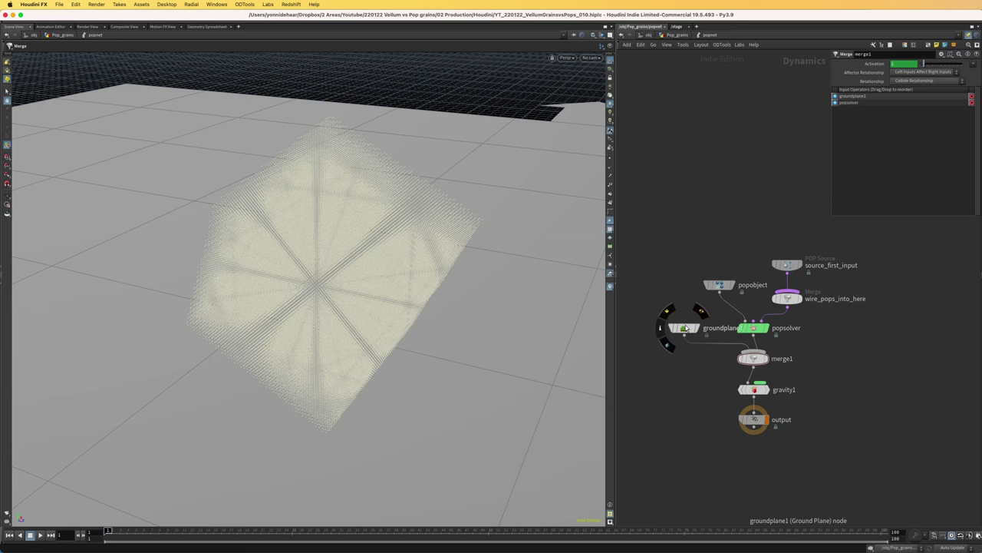
{"action": "left_click_drag", "start_coordinate": [688, 328], "coordinate": [657, 327]}
{"action": "middle_click_drag", "start_coordinate": [656, 287], "coordinate": [674, 288]}
{"action": "left_click_drag", "start_coordinate": [679, 288], "coordinate": [670, 358]}
{"action": "middle_click_drag", "start_coordinate": [673, 378], "coordinate": [689, 391]}
{"action": "scroll", "coordinate": [689, 391], "scroll_direction": "down", "scroll_amount": 1}
{"action": "left_click", "coordinate": [895, 72]}
{"action": "scroll", "coordinate": [802, 204], "scroll_direction": "left", "scroll_amount": 2}
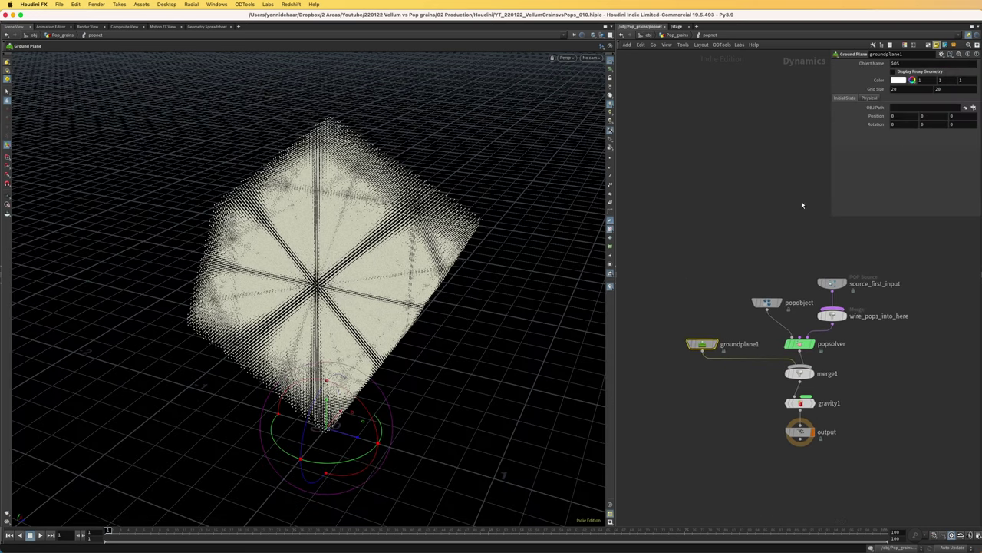
{"action": "scroll", "coordinate": [719, 221], "scroll_direction": "up", "scroll_amount": 1}
{"action": "key", "text": "super+s"}
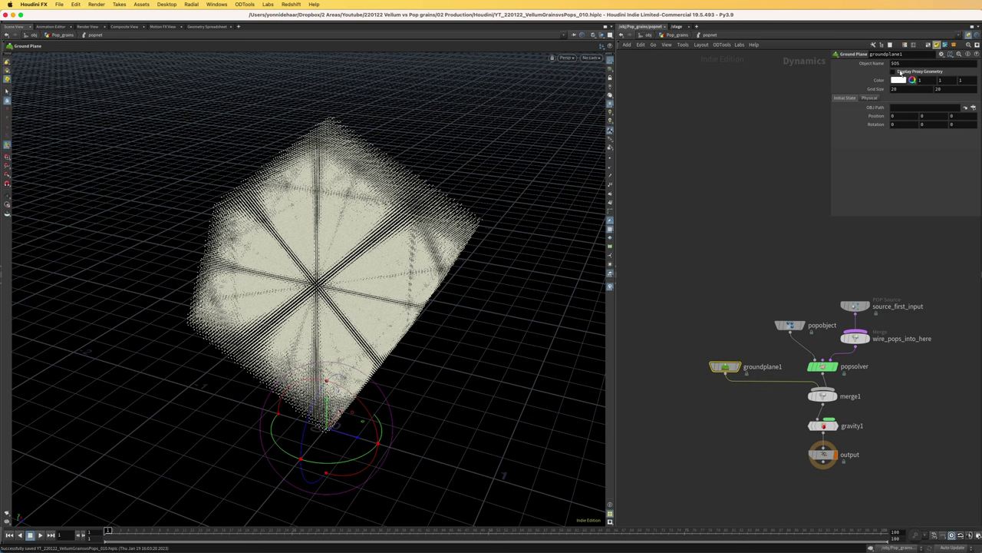
Step: Show the ground plane's proxy geometry, view it from another angle and hide it again
{"action": "left_click", "coordinate": [899, 73]}
{"action": "left_click_drag", "start_coordinate": [350, 314], "coordinate": [427, 298], "text": "alt"}
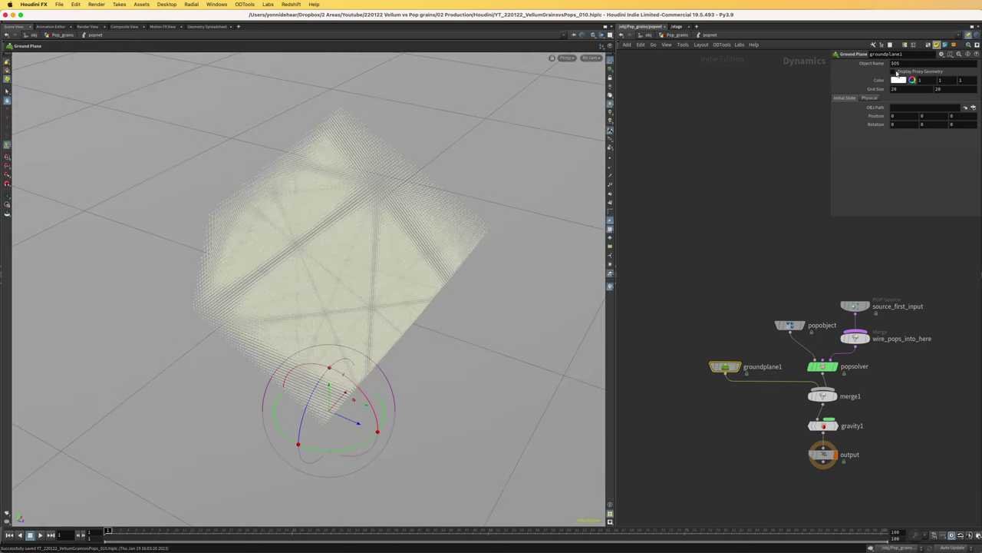
{"action": "left_click", "coordinate": [895, 71]}
Step: Play the simulation to about frame 44 and examine from above how the particles land on the ground plane
{"action": "scroll", "coordinate": [714, 241], "scroll_direction": "down", "scroll_amount": 5}
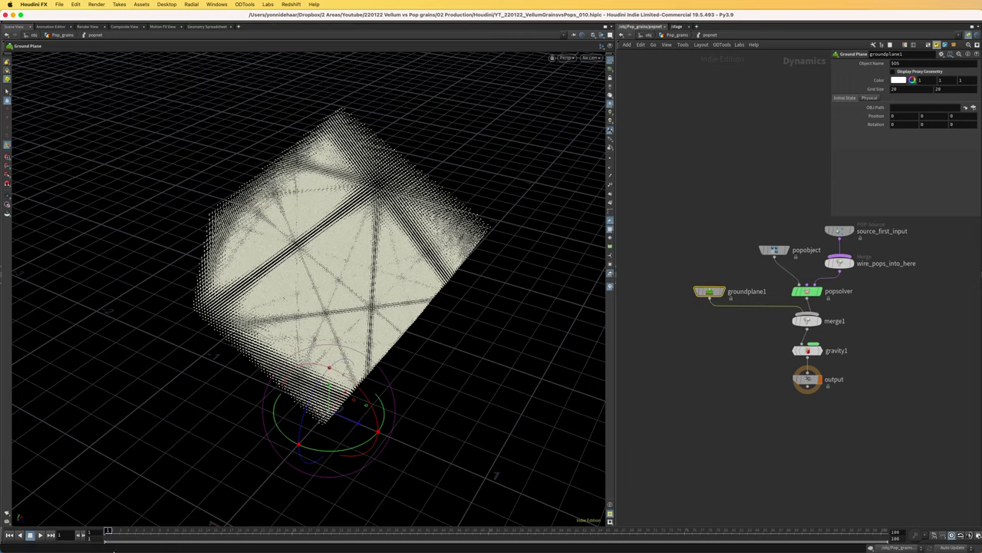
{"action": "left_click", "coordinate": [34, 540]}
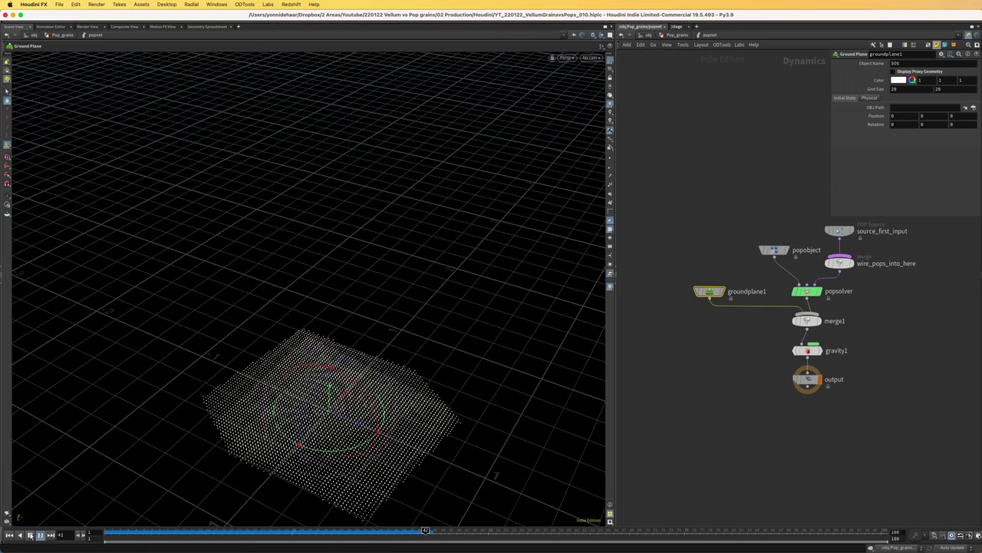
{"action": "key", "text": "Escape"}
{"action": "left_click_drag", "start_coordinate": [218, 508], "coordinate": [358, 355]}
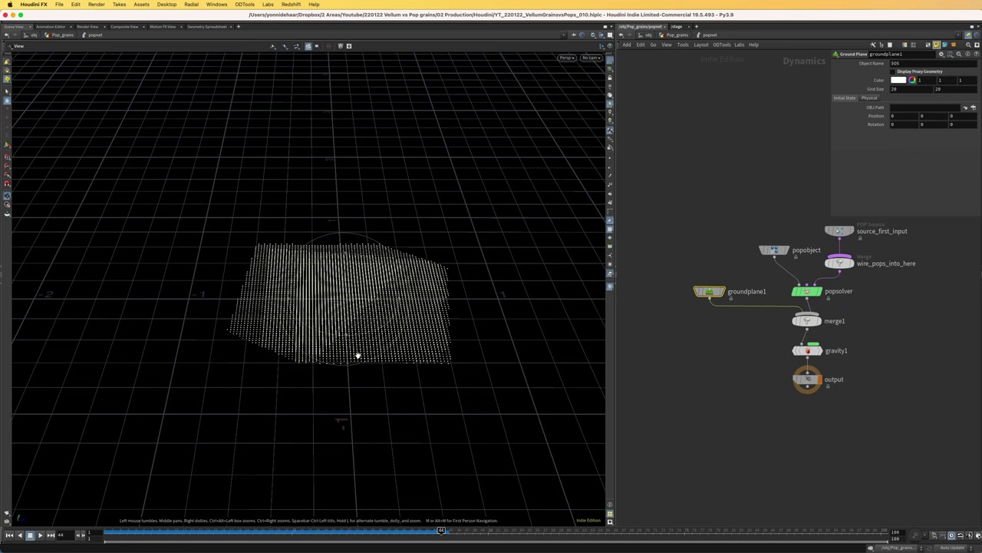
Step: Return to frame 1 and insert a POP Grains node between source_first_input and wire_pops_into_here
{"action": "key", "text": "Return"}
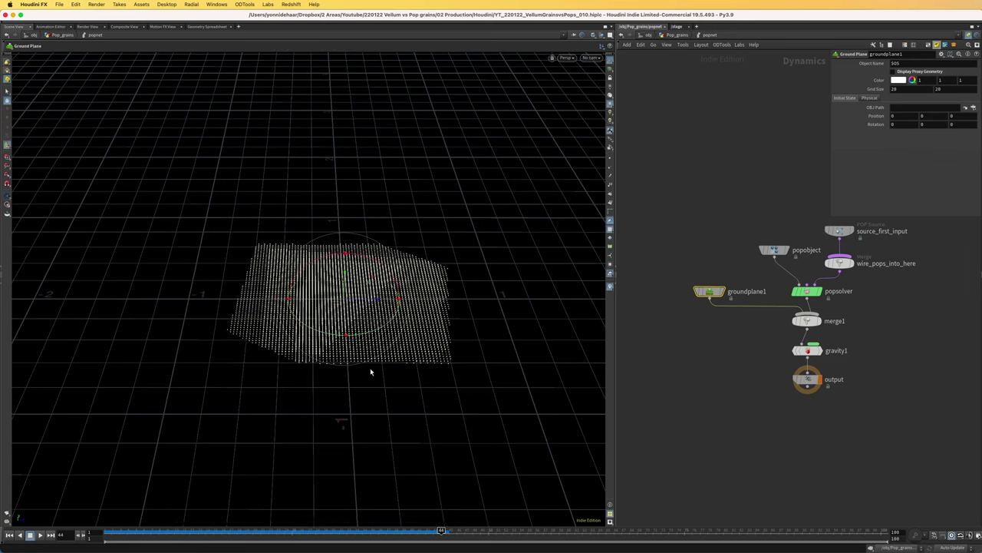
{"action": "left_click_drag", "start_coordinate": [322, 532], "coordinate": [107, 531]}
{"action": "scroll", "coordinate": [830, 414], "scroll_direction": "right", "scroll_amount": 2}
{"action": "key", "text": "Tab"}
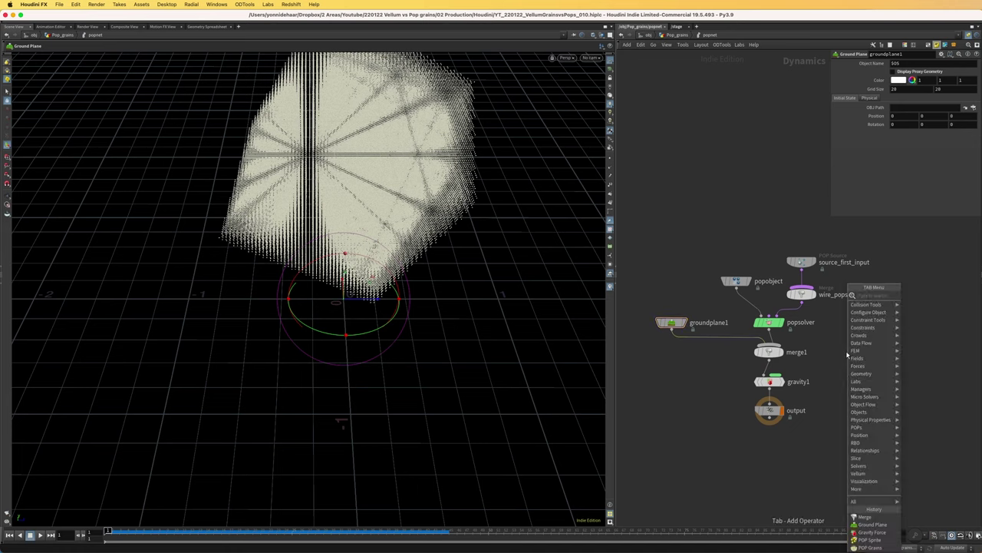
{"action": "type", "text": "popgrains"}
{"action": "key", "text": "Return"}
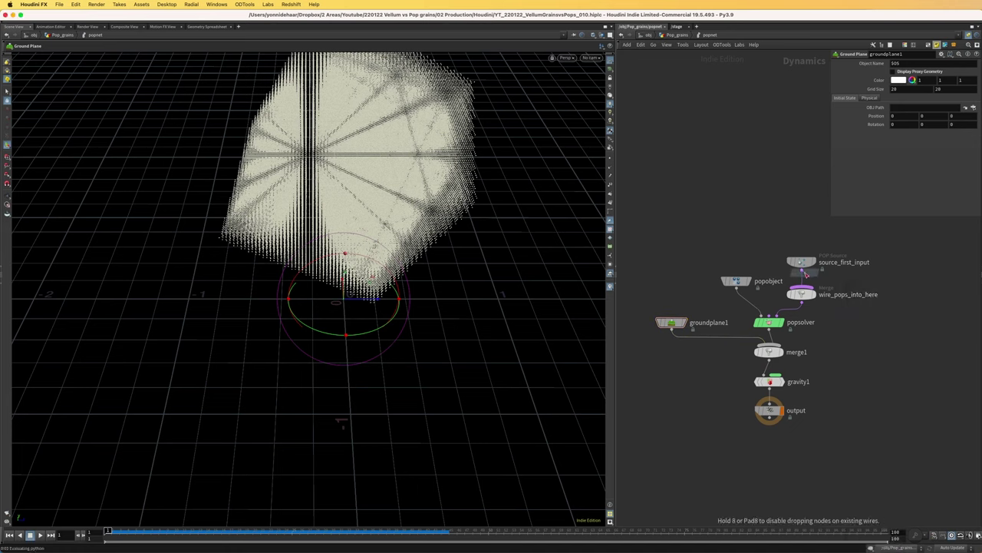
{"action": "left_click", "coordinate": [807, 278]}
{"action": "left_click", "coordinate": [804, 281]}
{"action": "left_click", "coordinate": [791, 62]}
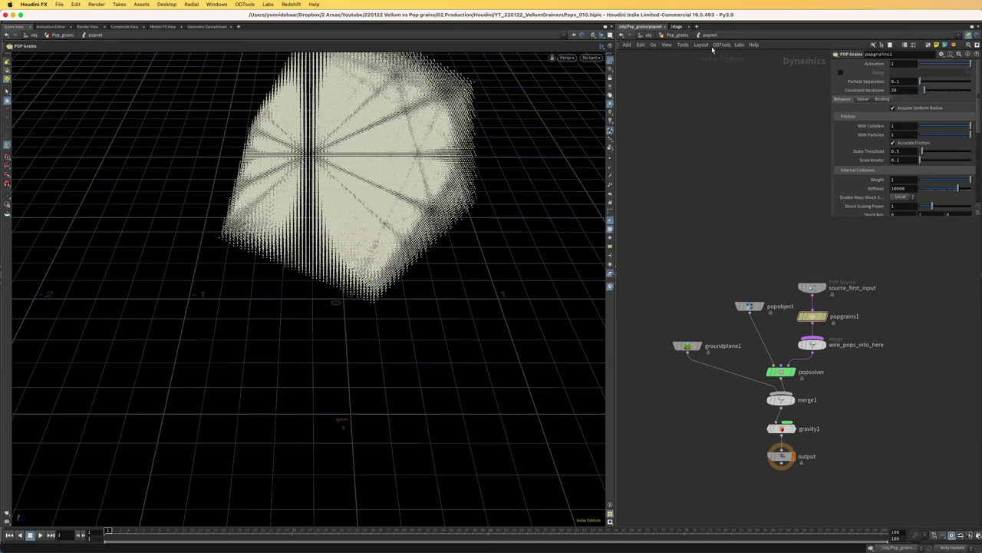
Step: Link popgrains1's Particle Separation to pointsfromvolume1's Point Separation by pasting it as a relative reference
{"action": "left_click", "coordinate": [677, 36]}
{"action": "left_click", "coordinate": [766, 263]}
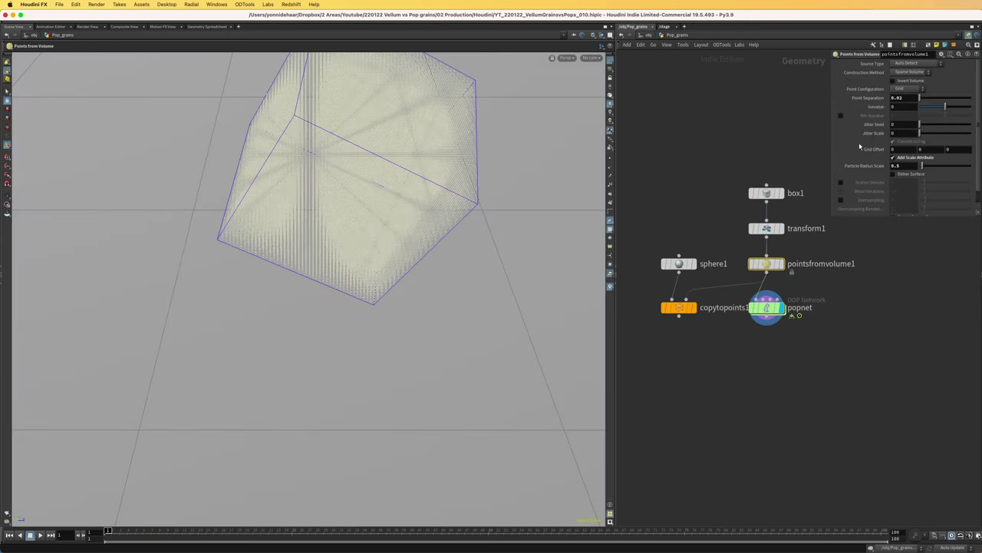
{"action": "right_click", "coordinate": [870, 98]}
{"action": "left_click", "coordinate": [902, 154]}
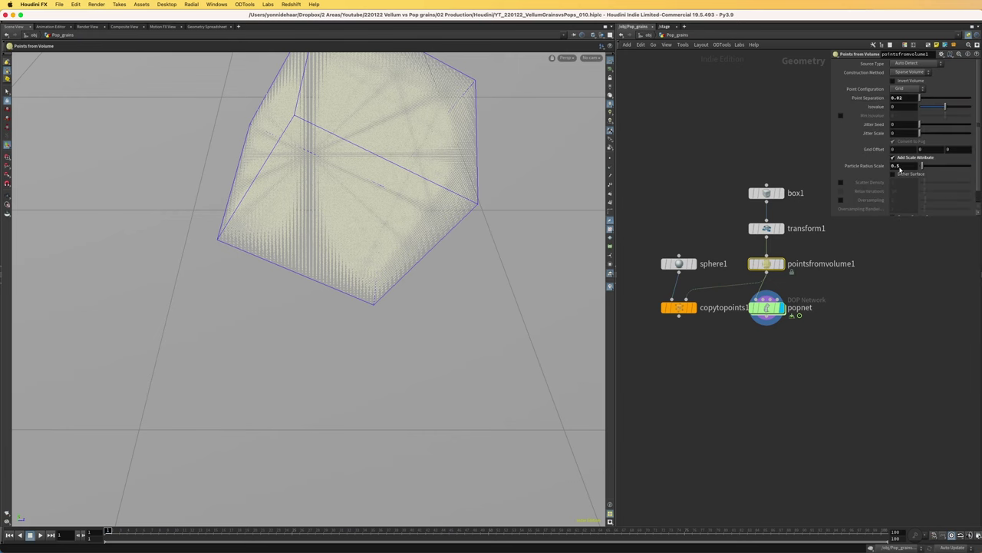
{"action": "double_click", "coordinate": [768, 308]}
{"action": "right_click", "coordinate": [882, 82]}
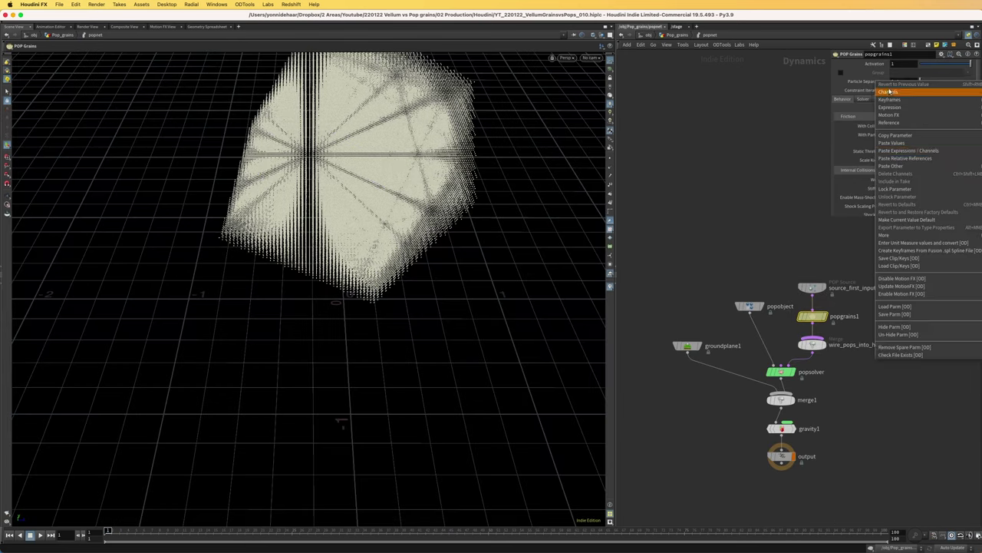
{"action": "left_click", "coordinate": [915, 157]}
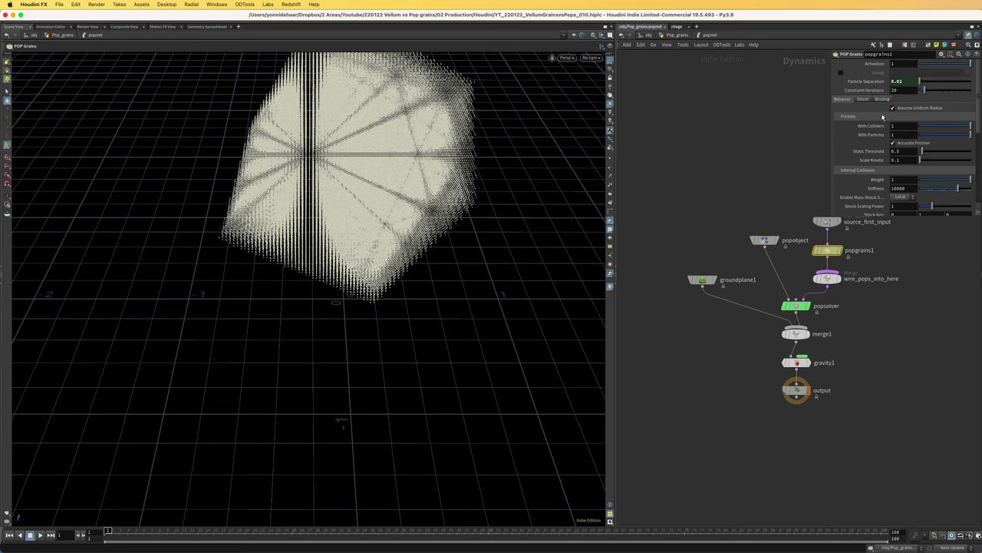
Step: Set popsolver's Max Substeps to 5 and save the scene
{"action": "middle_click_drag", "start_coordinate": [734, 146], "coordinate": [735, 202]}
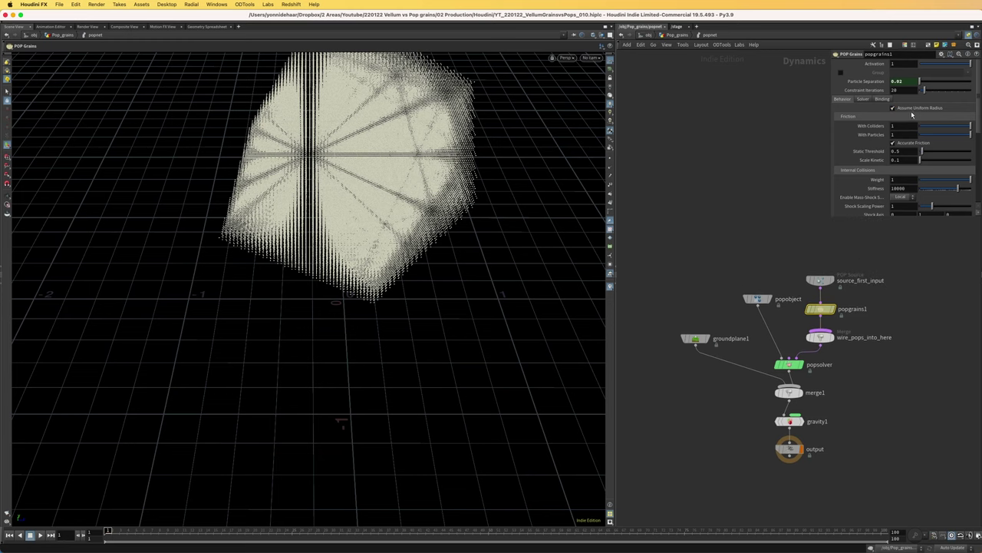
{"action": "scroll", "coordinate": [742, 215], "scroll_direction": "down", "scroll_amount": 2}
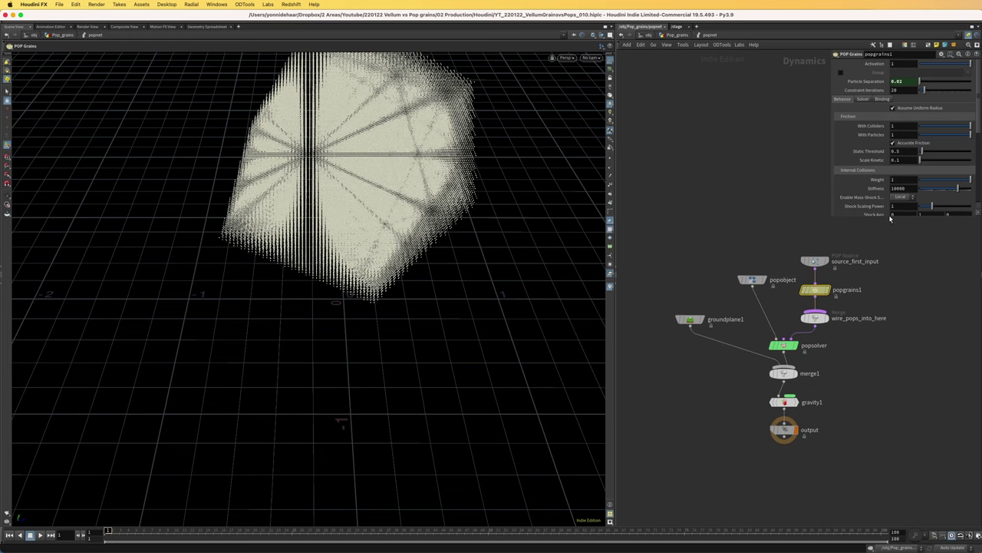
{"action": "left_click", "coordinate": [815, 346]}
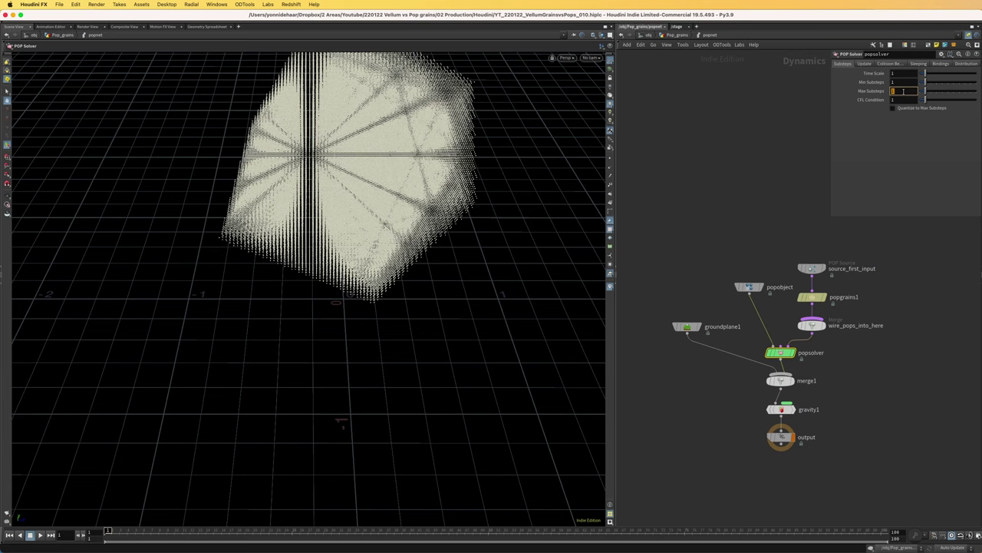
{"action": "type", "text": "5"}
{"action": "key", "text": "Return"}
{"action": "key", "text": "super+s"}
{"action": "middle_click_drag", "start_coordinate": [763, 189], "coordinate": [795, 221]}
{"action": "scroll", "coordinate": [763, 213], "scroll_direction": "down", "scroll_amount": 3}
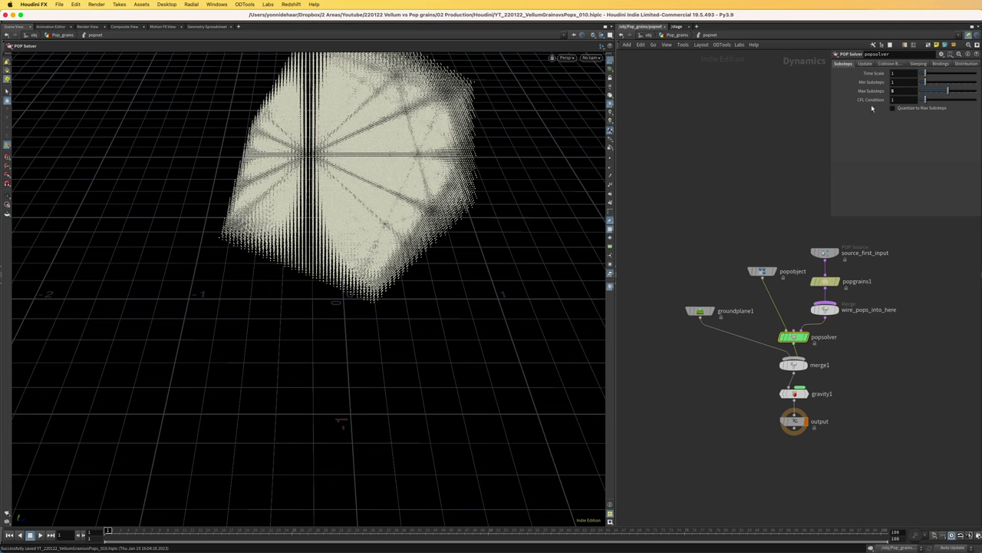
Step: Check the cache memory setting on the popnet node and add popobject to its Object Merge object selection
{"action": "left_click", "coordinate": [865, 64]}
{"action": "key", "text": "u"}
{"action": "left_click", "coordinate": [898, 72]}
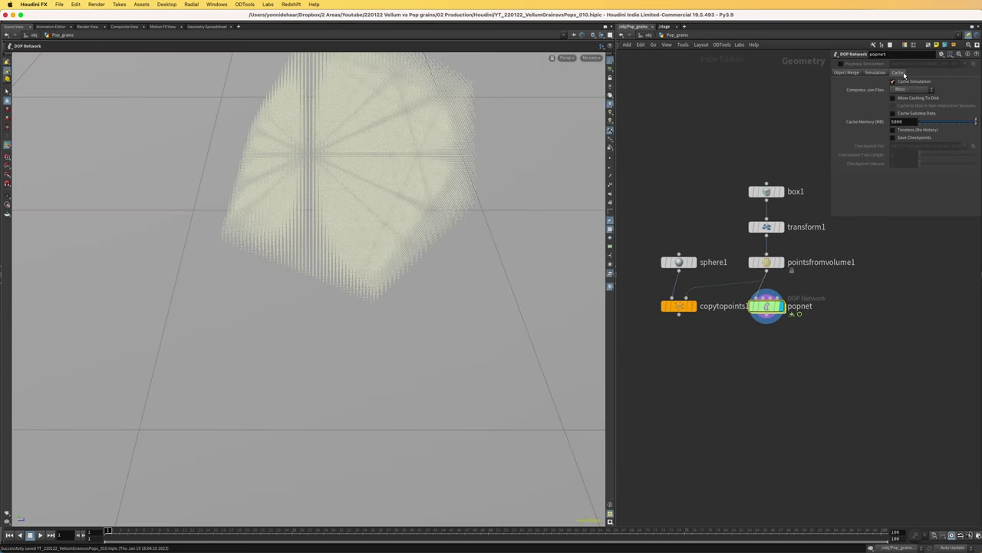
{"action": "left_click", "coordinate": [891, 122]}
{"action": "key", "text": "Return"}
{"action": "middle_click_drag", "start_coordinate": [790, 112], "coordinate": [785, 187]}
{"action": "left_click", "coordinate": [970, 100]}
{"action": "left_click", "coordinate": [971, 113]}
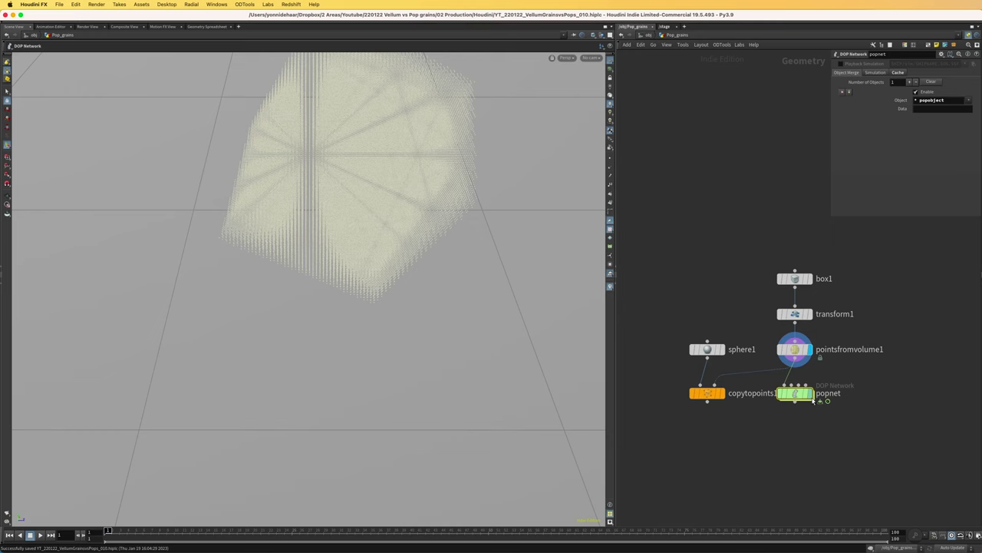
Step: Check popnet in the Geometry Spreadsheet, frame the whole particle cube in the viewport and play the simulation
{"action": "left_click", "coordinate": [208, 26]}
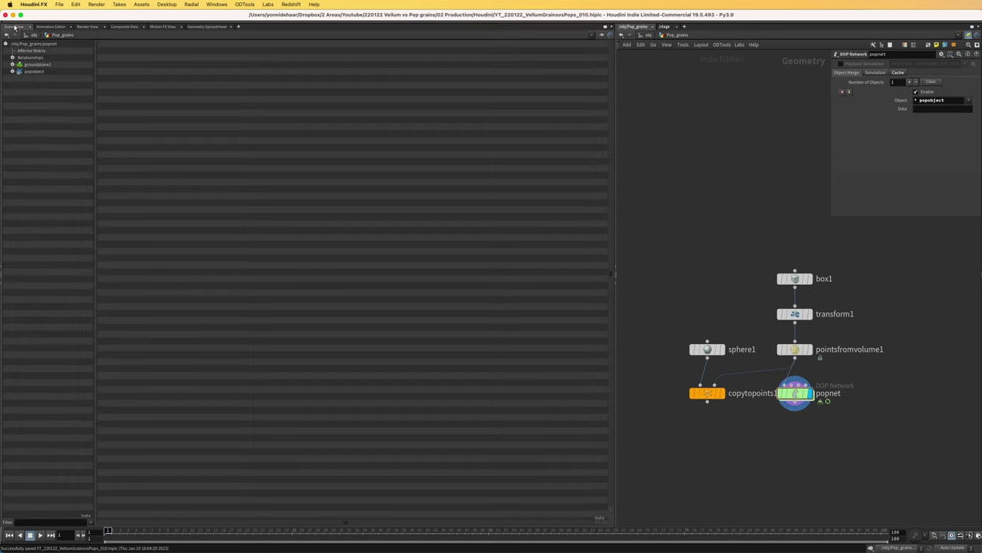
{"action": "left_click", "coordinate": [17, 26]}
{"action": "left_click_drag", "start_coordinate": [424, 201], "coordinate": [379, 184], "text": "alt"}
{"action": "right_click_drag", "start_coordinate": [379, 184], "coordinate": [401, 272], "text": "alt"}
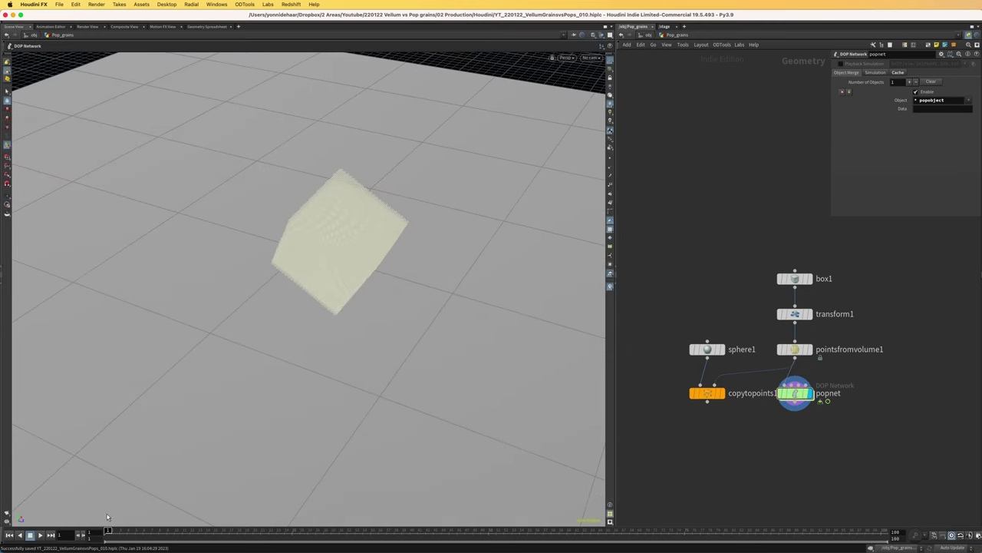
{"action": "left_click", "coordinate": [40, 535]}
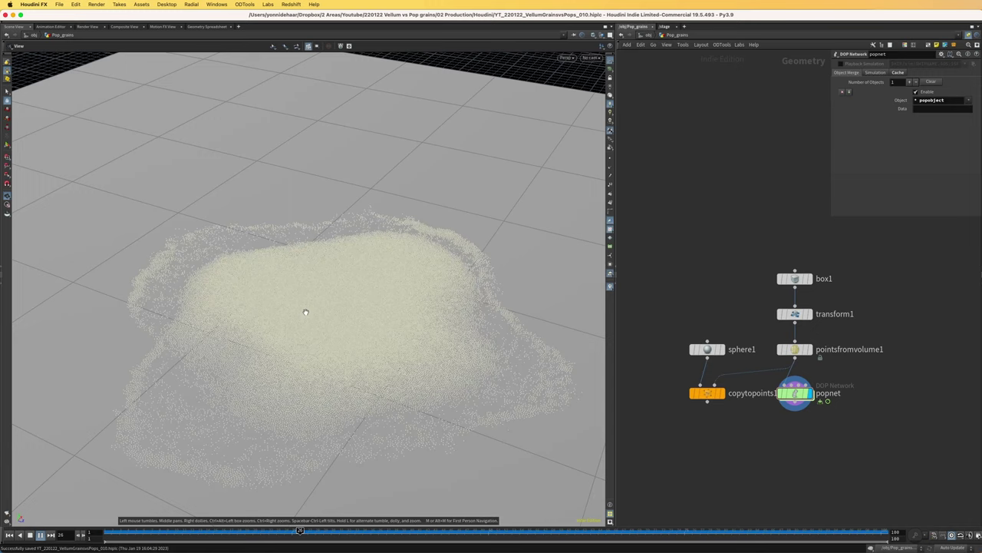
Step: Stop playback at frame 71 and examine up close how the grains spread over the ground plane
{"action": "left_click_drag", "start_coordinate": [305, 309], "coordinate": [353, 278], "text": "alt"}
{"action": "scroll", "coordinate": [319, 292], "scroll_direction": "up", "scroll_amount": 5}
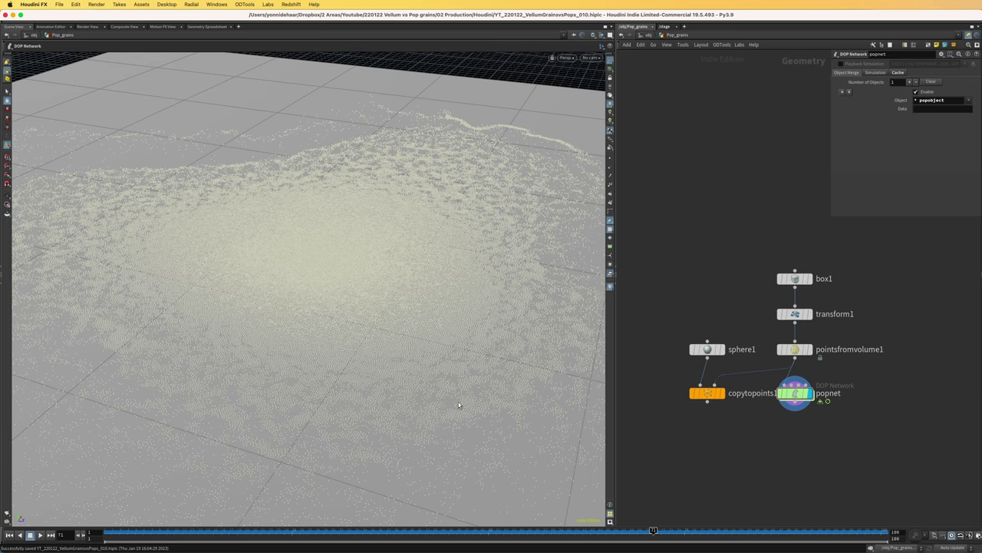
{"action": "scroll", "coordinate": [321, 307], "scroll_direction": "up", "scroll_amount": 5}
{"action": "scroll", "coordinate": [377, 366], "scroll_direction": "down", "scroll_amount": 4}
{"action": "scroll", "coordinate": [349, 322], "scroll_direction": "up", "scroll_amount": 4}
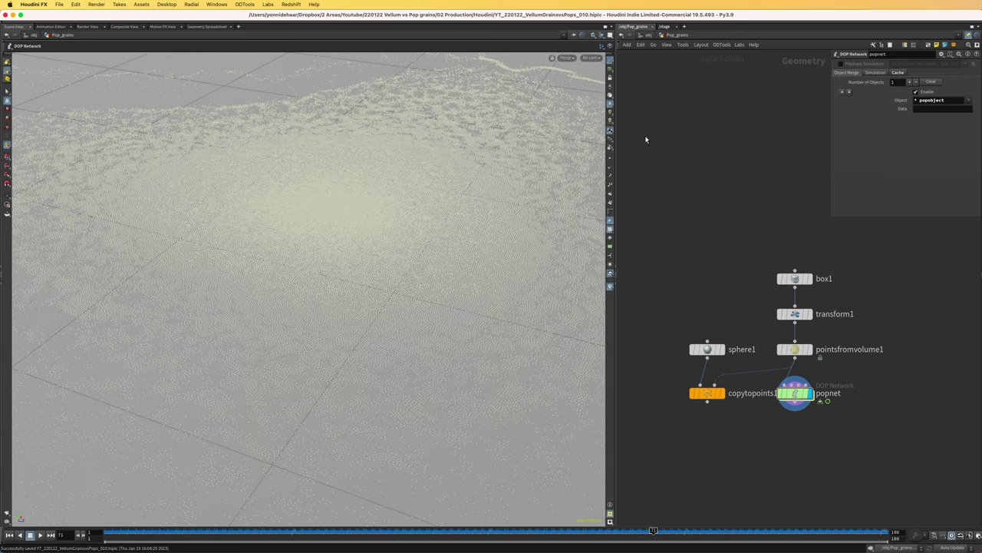
{"action": "scroll", "coordinate": [779, 352], "scroll_direction": "up", "scroll_amount": 1}
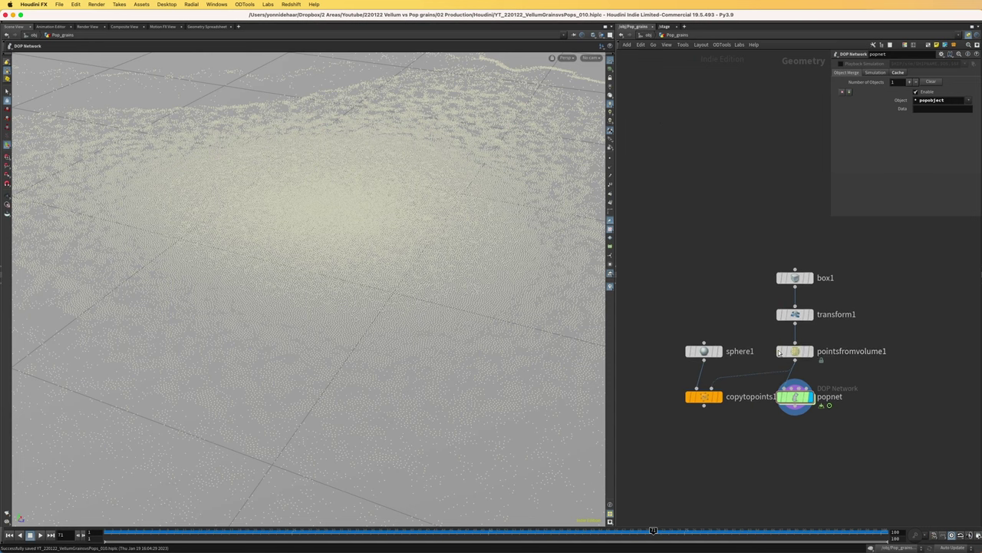
Step: Tidy the Pop_grains network, enter popnet and insert a POP Sprite node between popgrains1 and wire_pops_into_here
{"action": "left_click_drag", "start_coordinate": [801, 244], "coordinate": [806, 390]}
{"action": "key", "text": "l"}
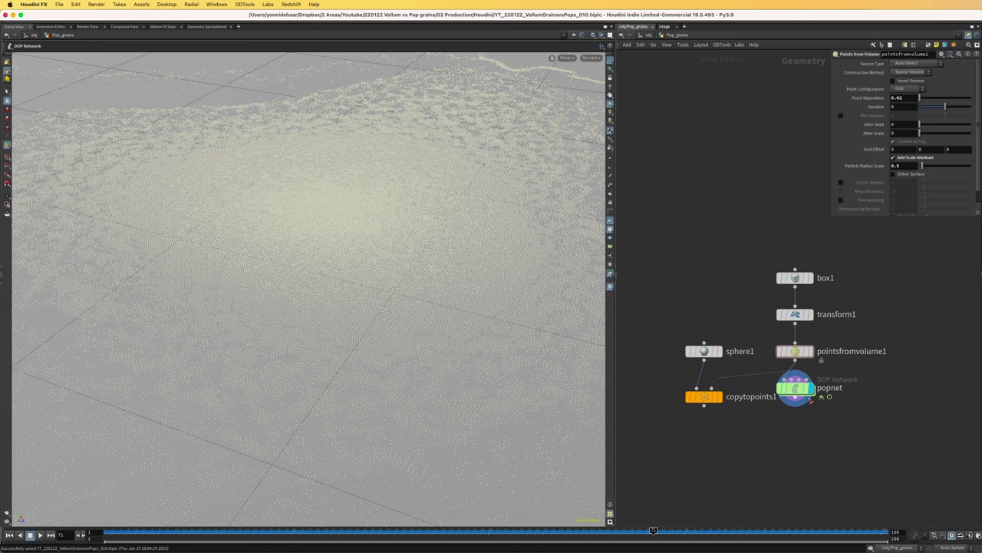
{"action": "double_click", "coordinate": [807, 395]}
{"action": "key", "text": "Tab"}
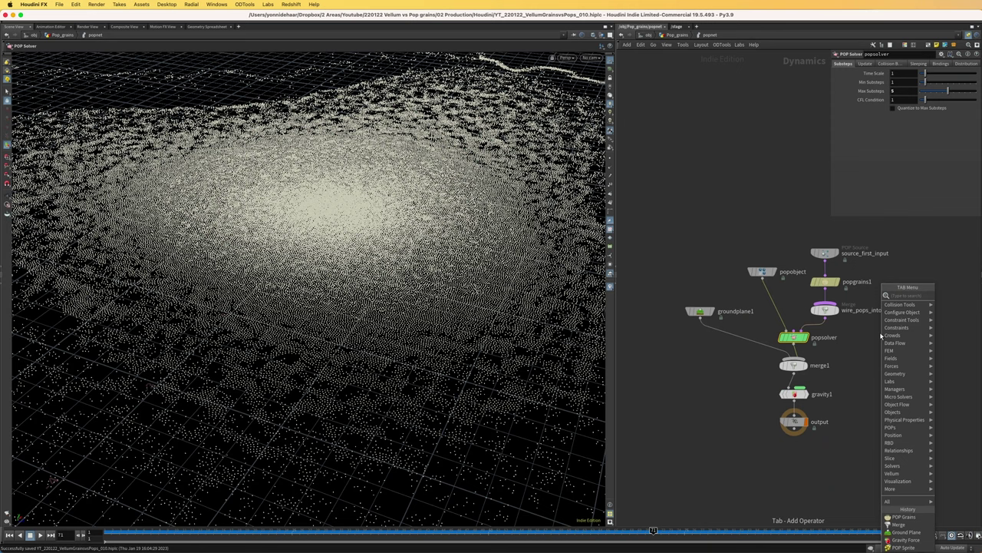
{"action": "type", "text": "pop"}
{"action": "type", "text": "wr"}
{"action": "key", "text": "Return"}
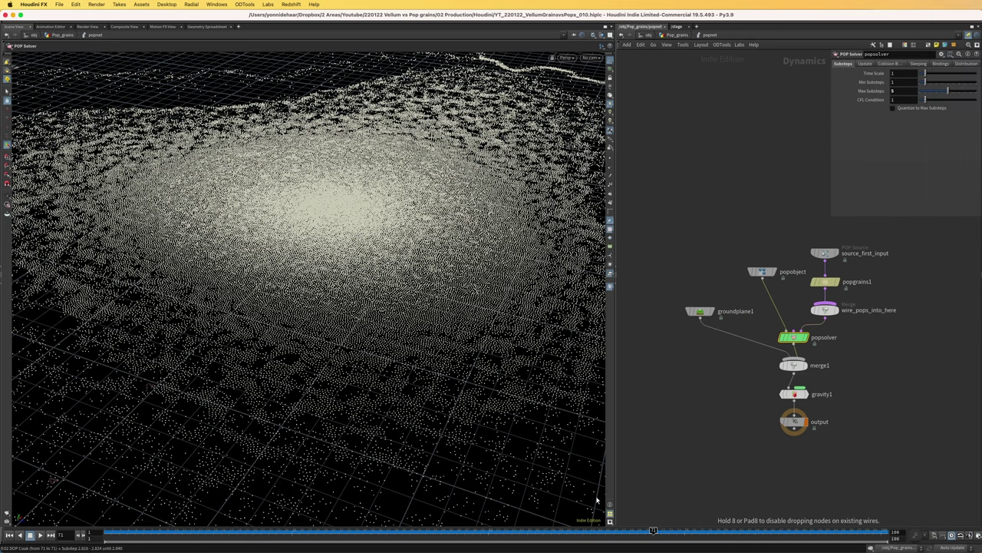
{"action": "left_click", "coordinate": [825, 298]}
{"action": "key", "text": "l"}
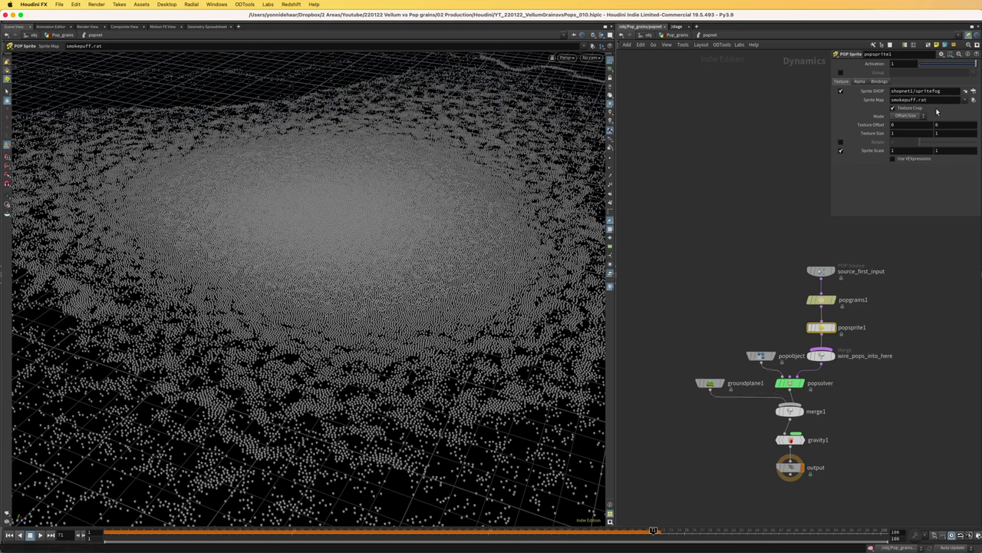
Step: Set popsprite1's Sprite Map to circle.pic and inspect the grains up close and from above
{"action": "left_click", "coordinate": [946, 99]}
{"action": "type", "text": "circle.pic"}
{"action": "key", "text": "Return"}
{"action": "left_click", "coordinate": [768, 200]}
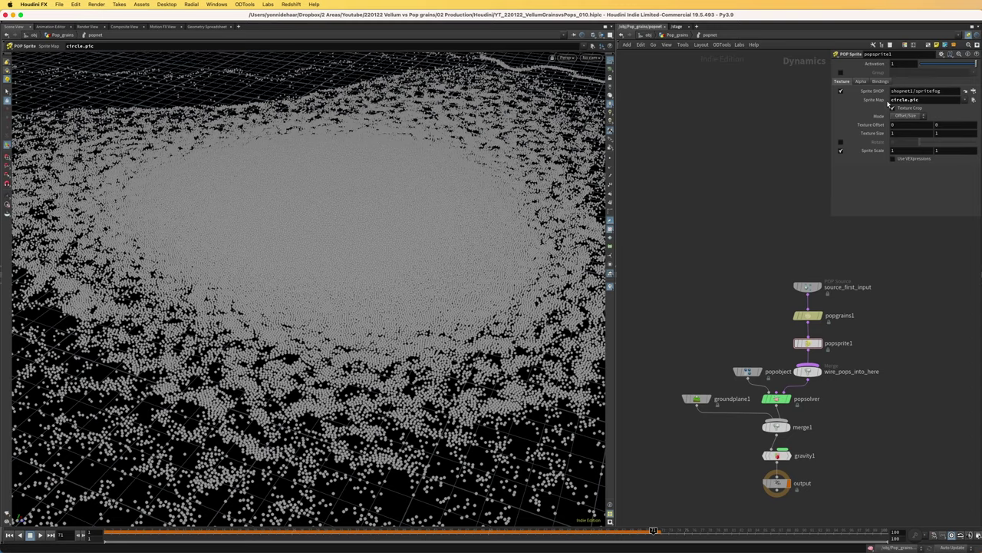
{"action": "middle_click_drag", "start_coordinate": [425, 358], "coordinate": [394, 189], "text": "alt"}
{"action": "right_click_drag", "start_coordinate": [394, 189], "coordinate": [394, 256], "text": "alt"}
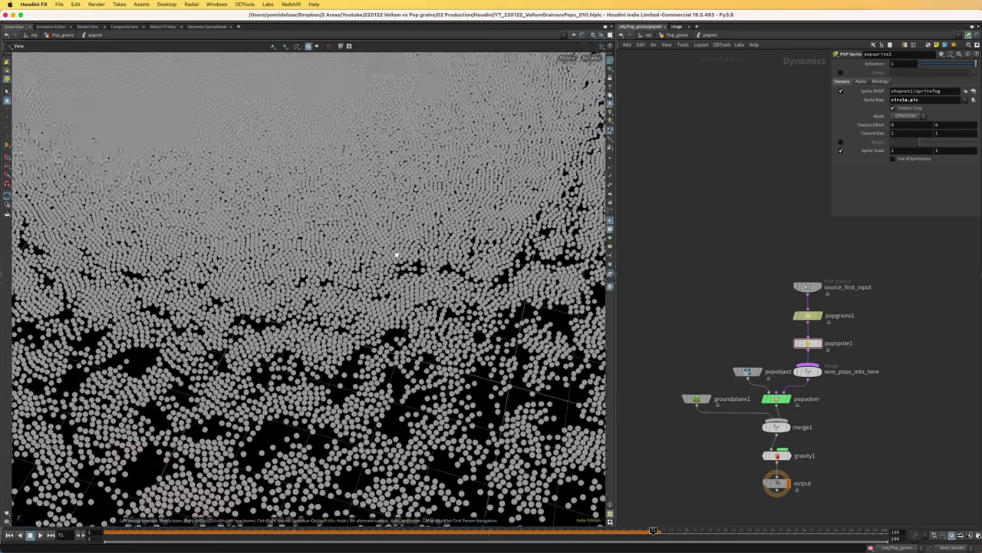
{"action": "left_click_drag", "start_coordinate": [395, 256], "coordinate": [394, 329], "text": "alt"}
{"action": "right_click_drag", "start_coordinate": [395, 329], "coordinate": [395, 287], "text": "alt"}
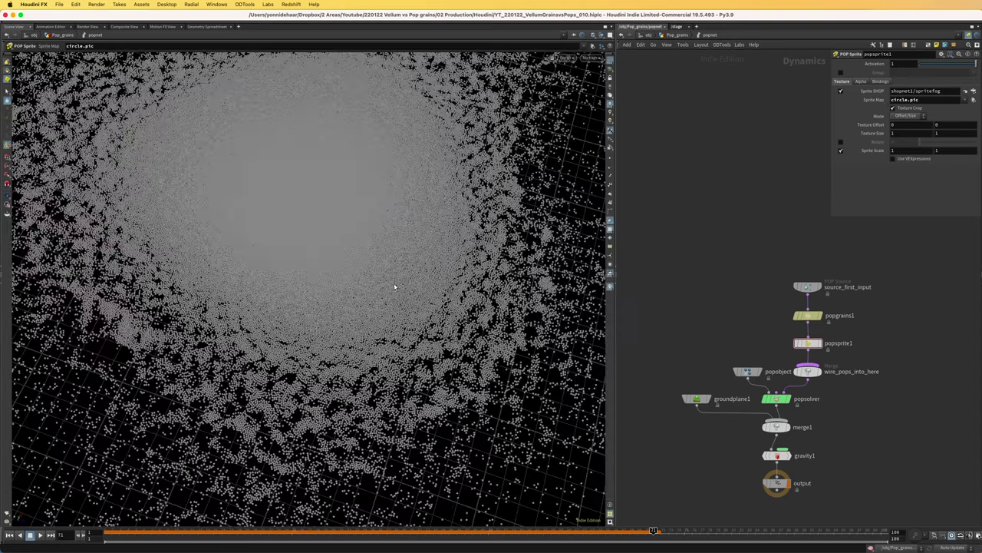
{"action": "left_click_drag", "start_coordinate": [395, 287], "coordinate": [350, 235], "text": "alt"}
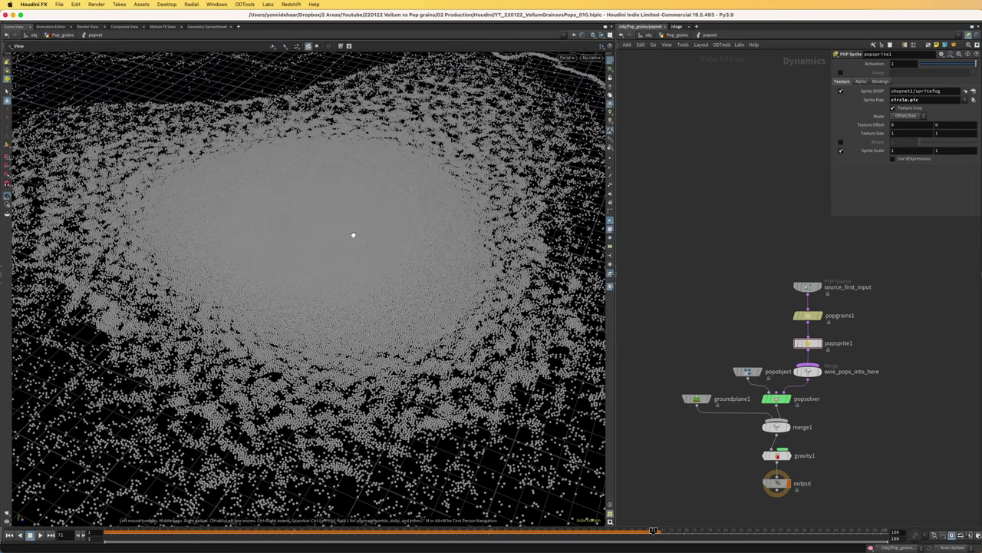
Step: Insert a POP Color node between popsprite1 and wire_pops_into_here and set its Color Type to Blend
{"action": "middle_click_drag", "start_coordinate": [707, 241], "coordinate": [705, 178]}
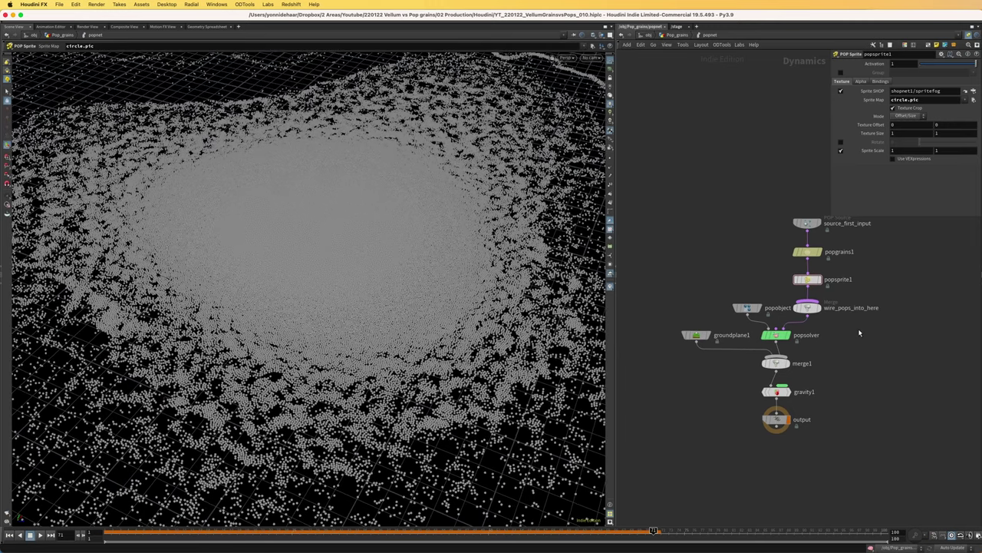
{"action": "key", "text": "Tab"}
{"action": "type", "text": "pop co"}
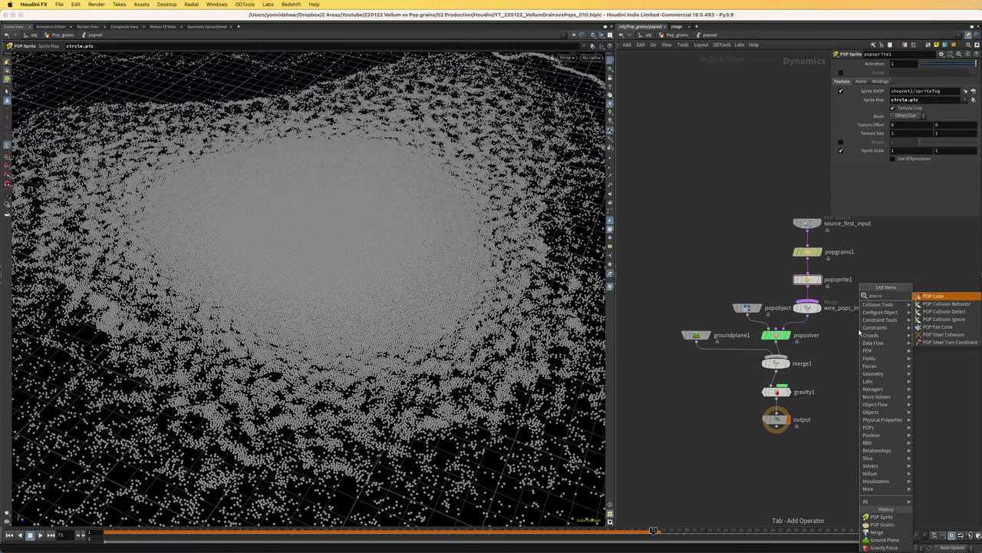
{"action": "key", "text": "Return"}
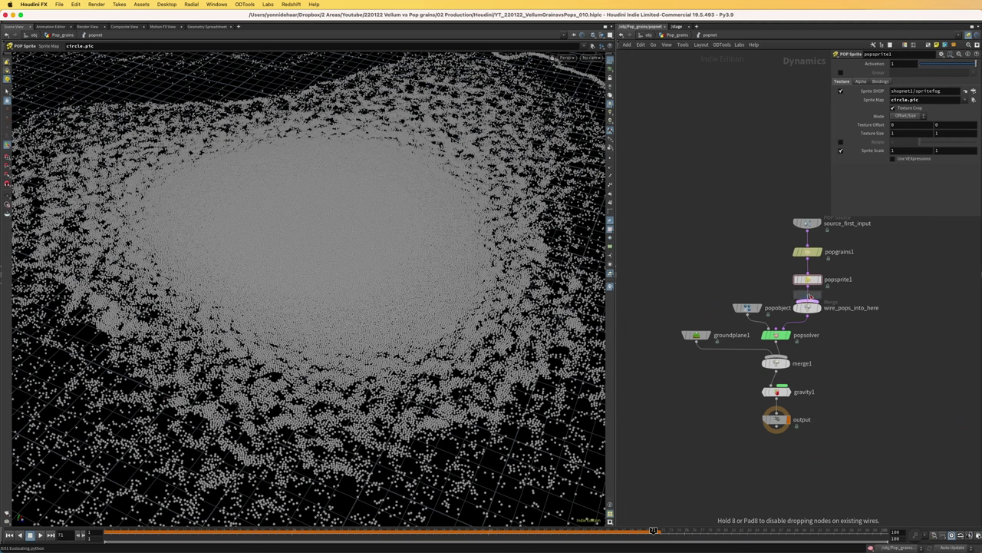
{"action": "left_click", "coordinate": [808, 296]}
{"action": "left_click", "coordinate": [904, 99]}
{"action": "left_click", "coordinate": [910, 107]}
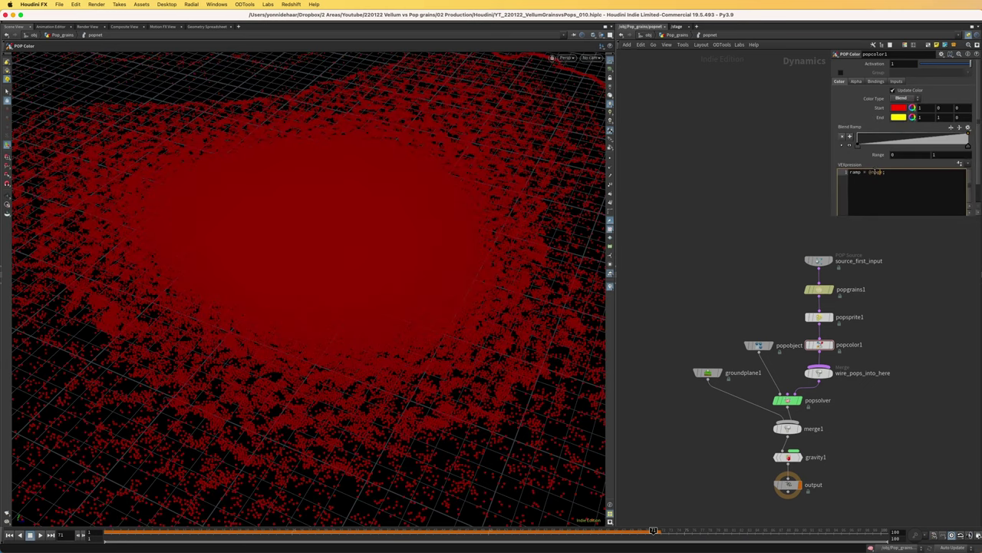
{"action": "type", "text": "v"}
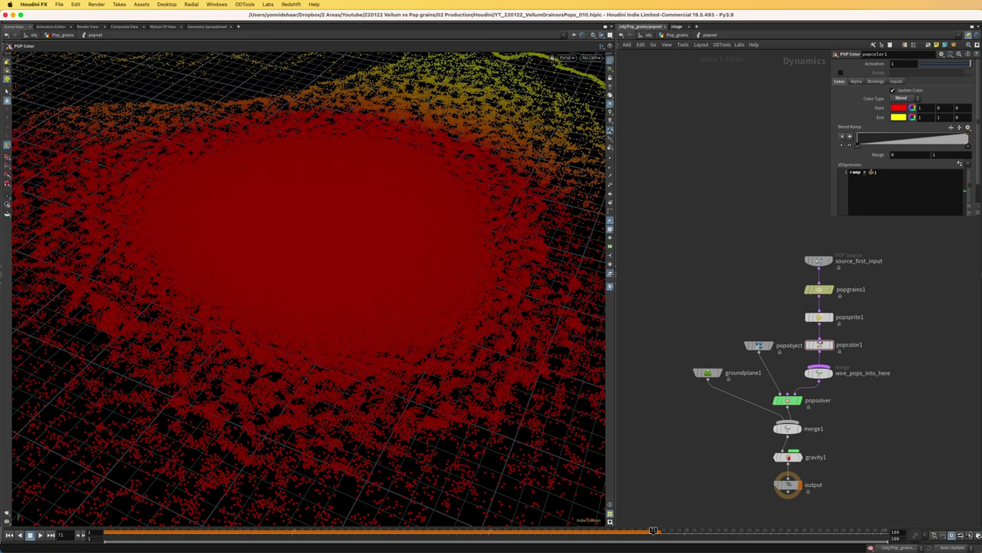
{"action": "middle_click_drag", "start_coordinate": [947, 154], "coordinate": [898, 202]}
{"action": "key", "text": "ctrl+z"}
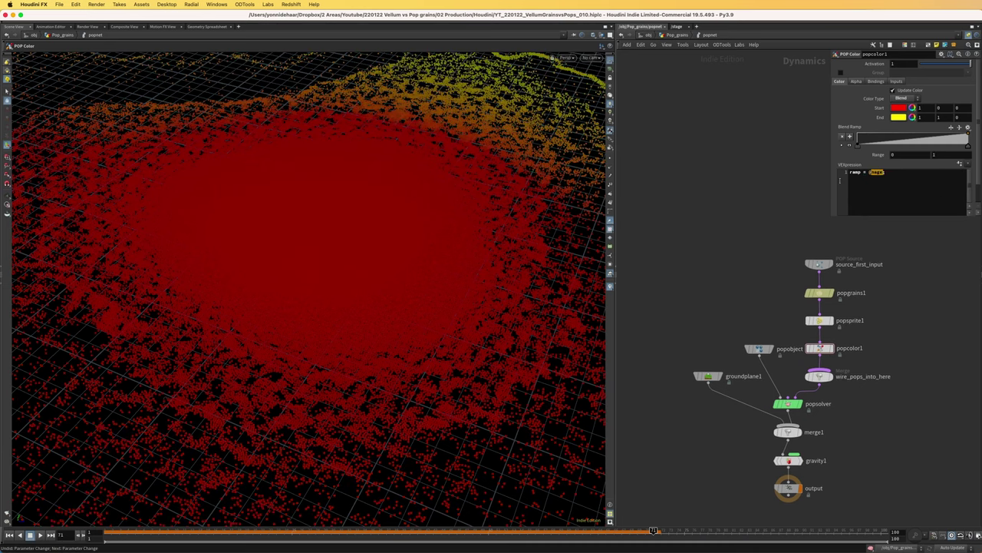
{"action": "scroll", "coordinate": [724, 202], "scroll_direction": "up", "scroll_amount": 1}
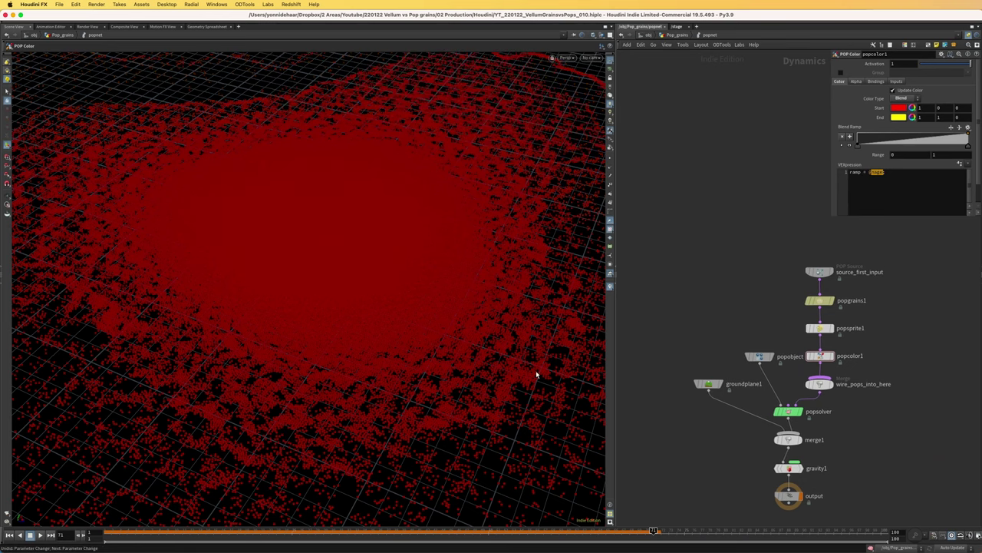
Step: Set popcolor1's Color Type to Constant, bypass the node at the first frame and save the scene
{"action": "scroll", "coordinate": [721, 238], "scroll_direction": "left", "scroll_amount": 1}
{"action": "left_click", "coordinate": [908, 99]}
{"action": "left_click", "coordinate": [903, 98]}
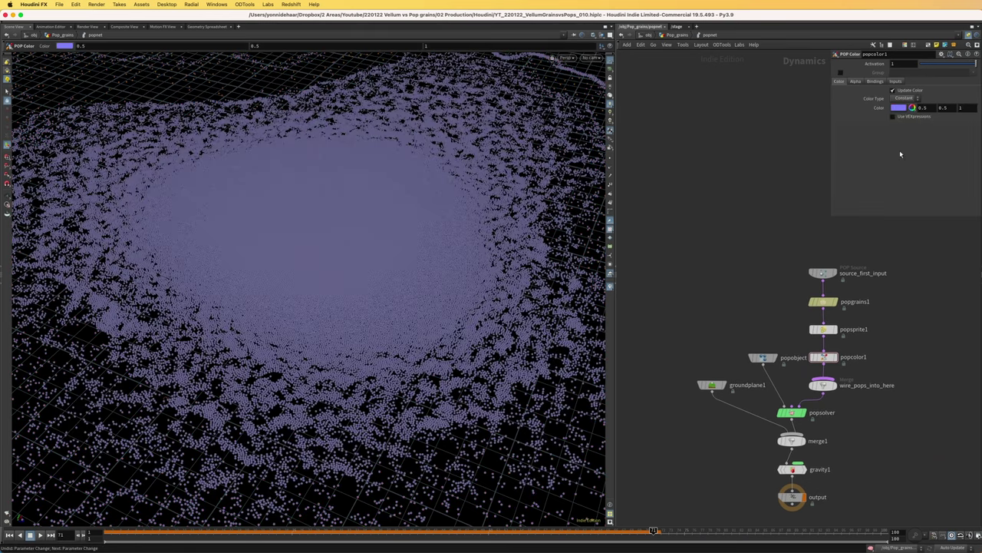
{"action": "key", "text": "ctrl+Up"}
{"action": "middle_click_drag", "start_coordinate": [899, 345], "coordinate": [873, 299]}
{"action": "left_click_drag", "start_coordinate": [873, 300], "coordinate": [783, 323]}
{"action": "key", "text": "b"}
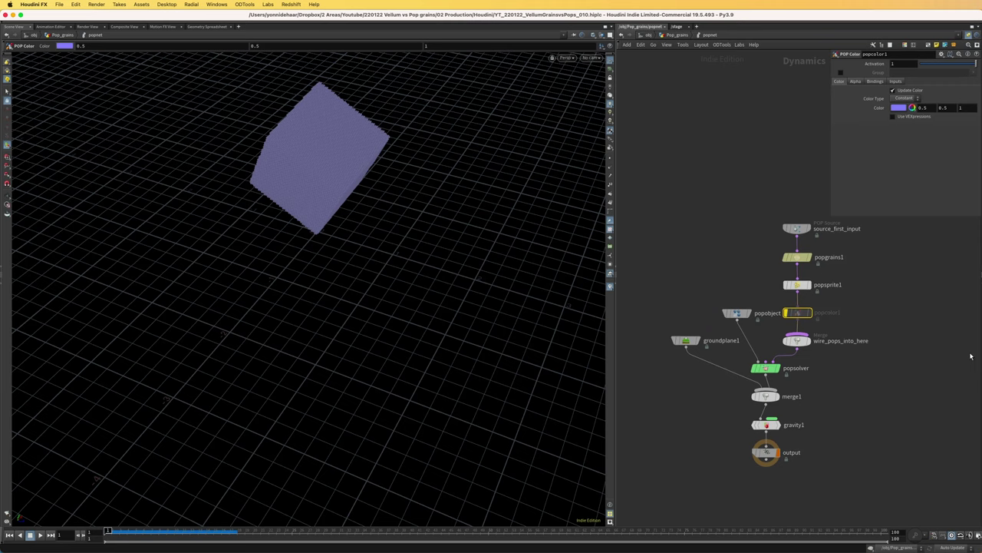
{"action": "middle_click_drag", "start_coordinate": [907, 355], "coordinate": [906, 383]}
{"action": "key", "text": "super+s"}
Step: Return to the object level, turn off the display of Pop_grains and enter the Verllum_grains network
{"action": "left_click", "coordinate": [651, 35]}
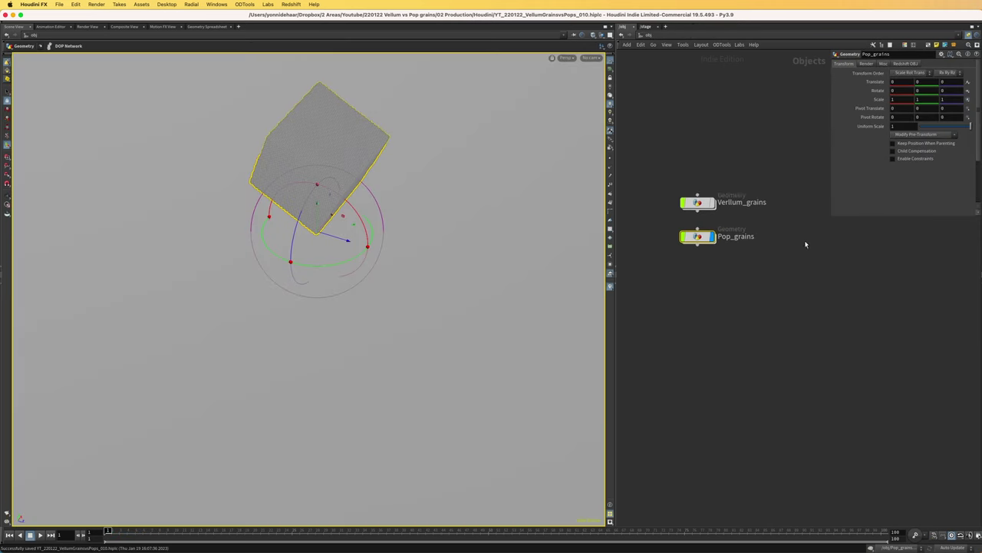
{"action": "middle_click_drag", "start_coordinate": [805, 243], "coordinate": [826, 304]}
{"action": "left_click", "coordinate": [733, 298]}
{"action": "middle_click_drag", "start_coordinate": [761, 347], "coordinate": [770, 379]}
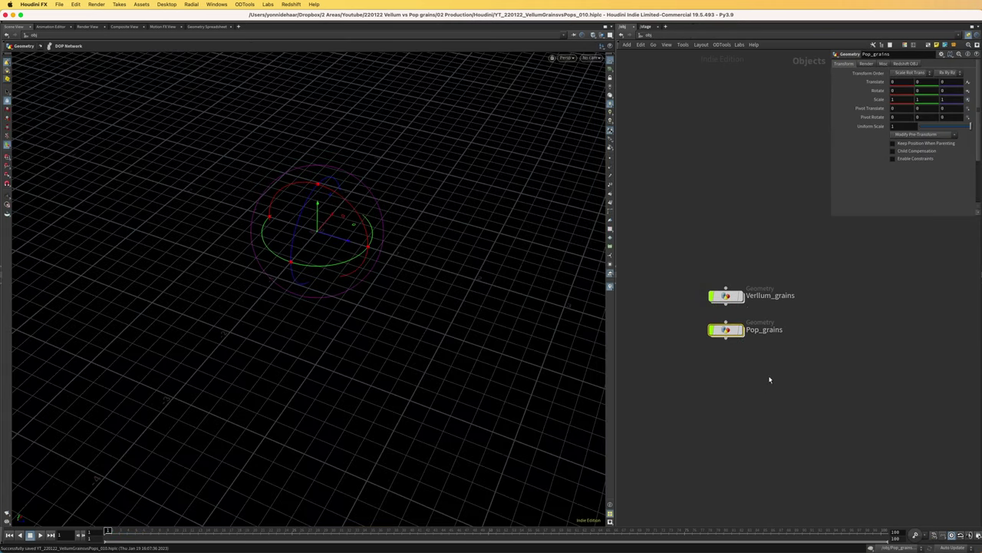
{"action": "double_click", "coordinate": [731, 297]}
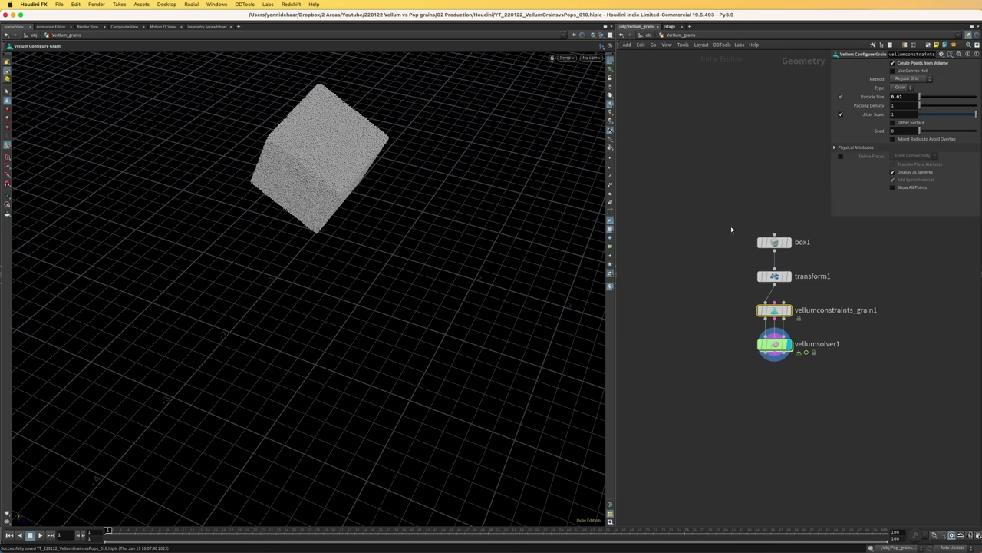
Step: Set vellumconstraints_grain1's Particle Size to 0.02 and save the scene
{"action": "left_click", "coordinate": [911, 98]}
{"action": "type", "text": "2"}
{"action": "key", "text": "Return"}
{"action": "key", "text": "super+s"}
{"action": "left_click", "coordinate": [911, 98]}
{"action": "type", "text": "2"}
{"action": "key", "text": "Return"}
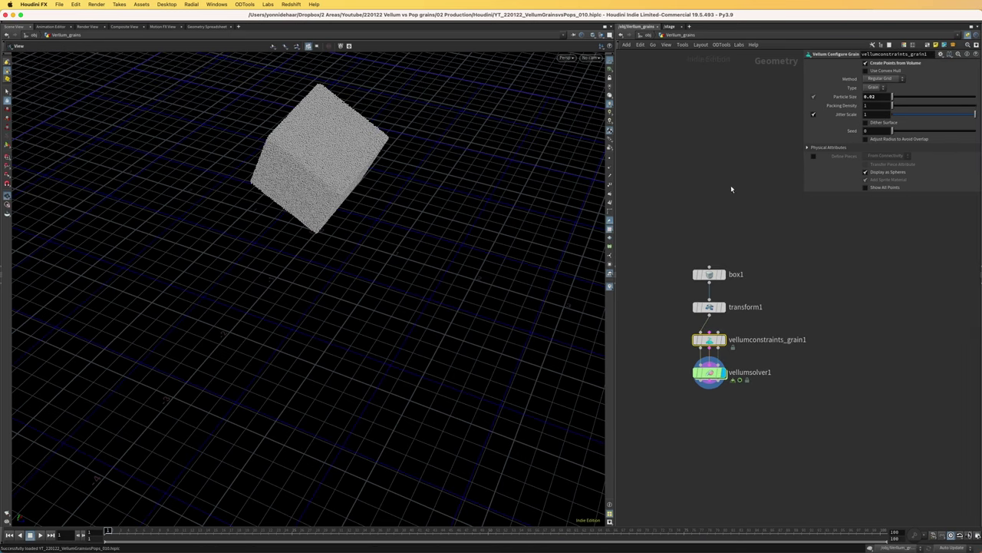
Step: Set vellumconstraints_grain1's Particle Size to 0.01 and copy the parameter for referencing
{"action": "middle_click_drag", "start_coordinate": [737, 200], "coordinate": [748, 228]}
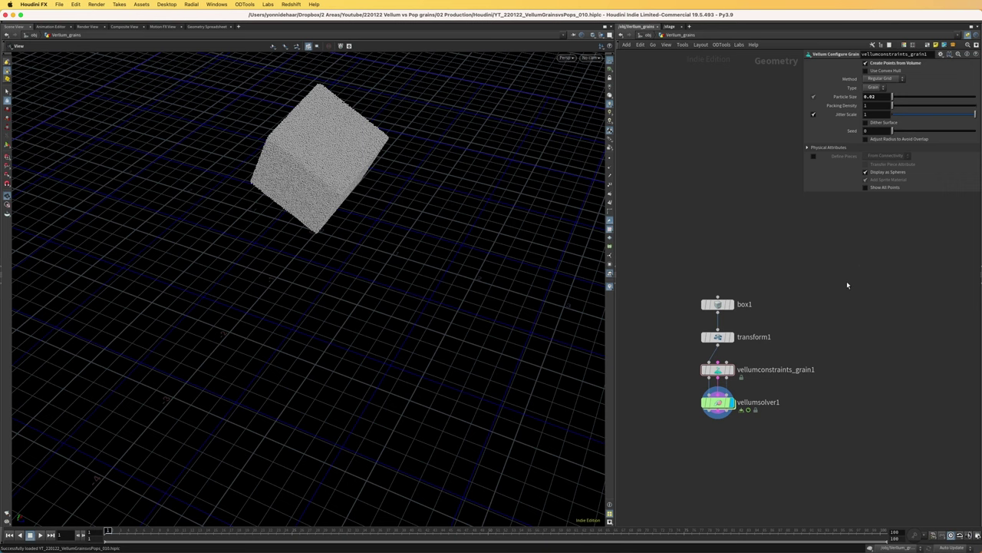
{"action": "double_click", "coordinate": [884, 96]}
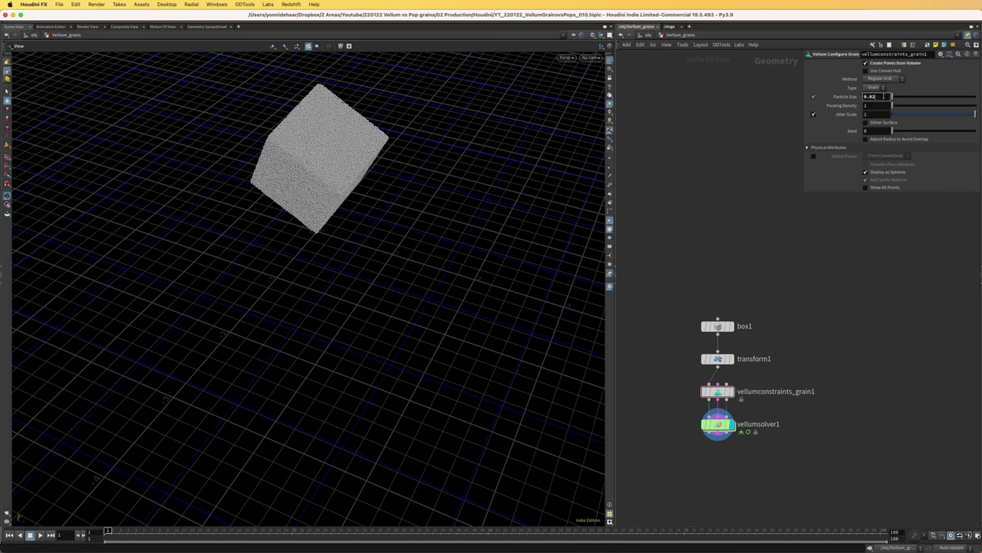
{"action": "type", "text": "0.01"}
{"action": "key", "text": "Return"}
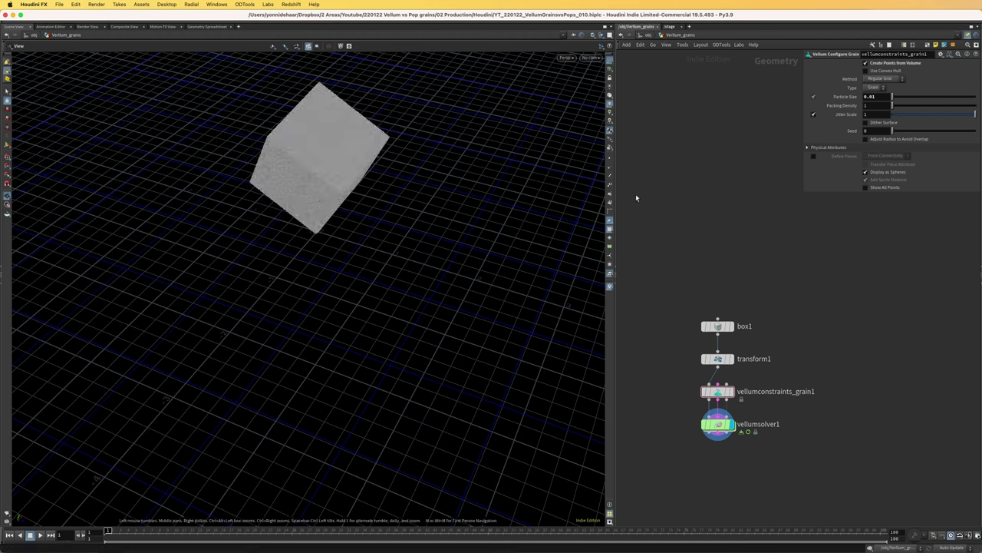
{"action": "middle_click_drag", "start_coordinate": [735, 181], "coordinate": [743, 211]}
{"action": "right_click", "coordinate": [842, 97]}
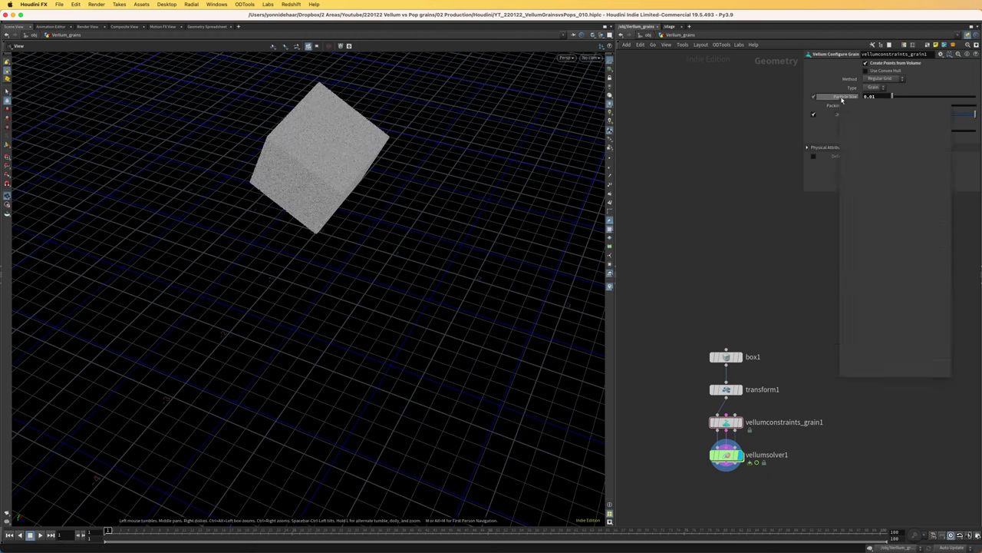
{"action": "left_click", "coordinate": [869, 155]}
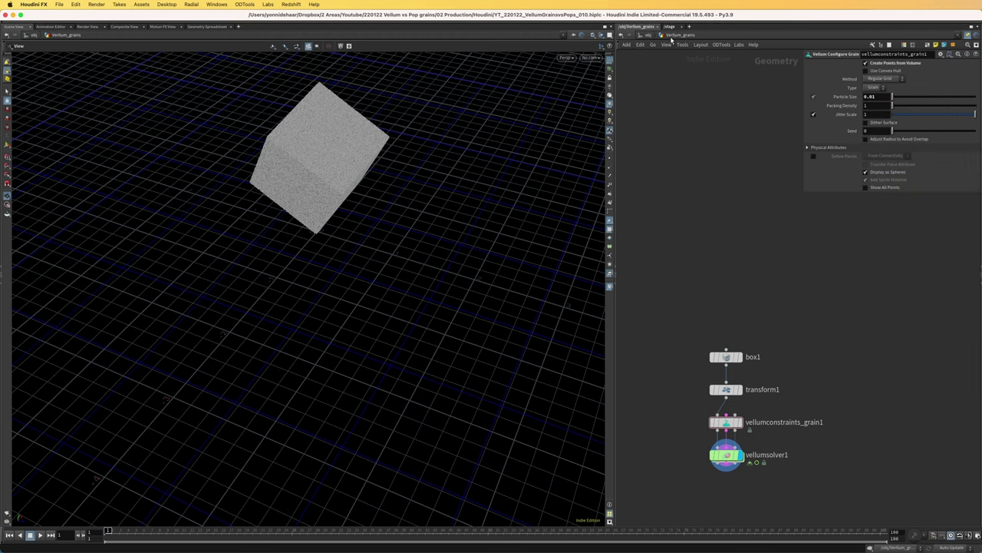
Step: In Pop_grains, link pointsfromvolume1's Point Separation to the copied Vellum Particle Size with a relative channel reference
{"action": "left_click", "coordinate": [647, 35]}
{"action": "left_click", "coordinate": [659, 292]}
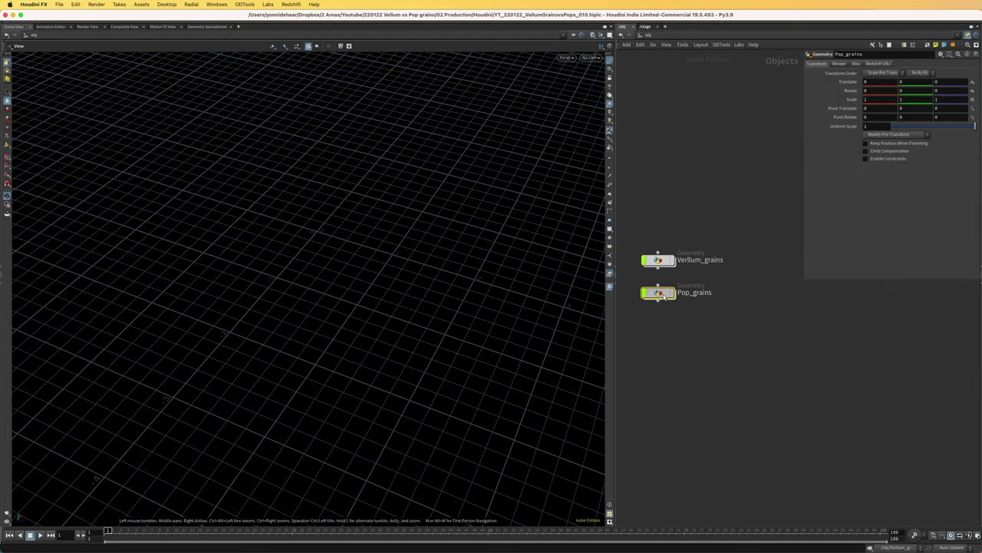
{"action": "double_click", "coordinate": [661, 293]}
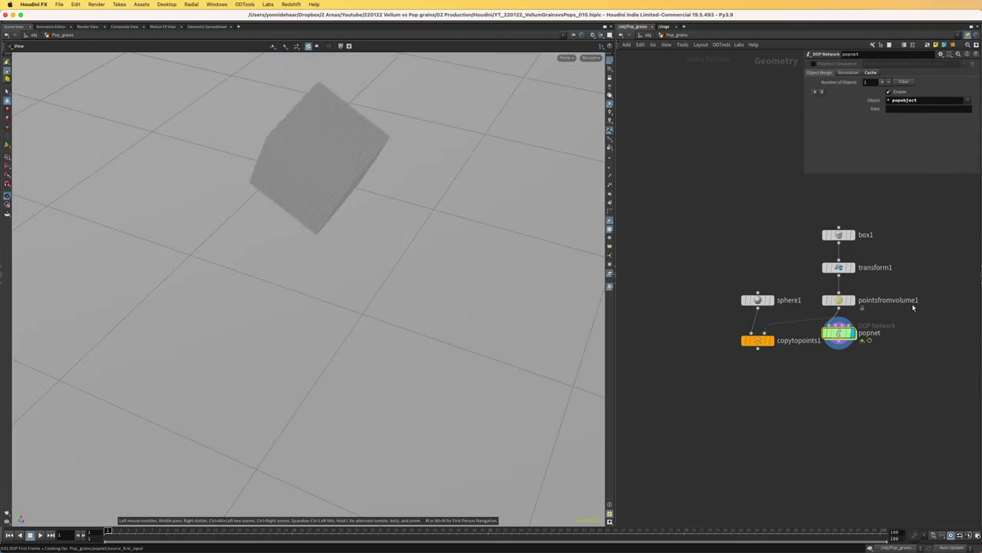
{"action": "middle_click_drag", "start_coordinate": [913, 307], "coordinate": [888, 311]}
{"action": "left_click_drag", "start_coordinate": [903, 289], "coordinate": [796, 311]}
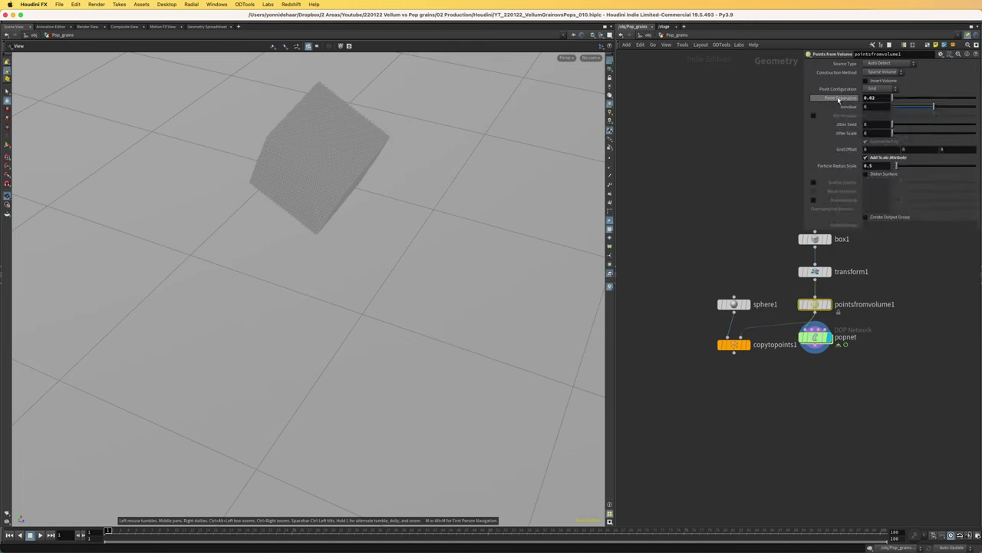
{"action": "right_click", "coordinate": [839, 99]}
{"action": "left_click", "coordinate": [894, 184]}
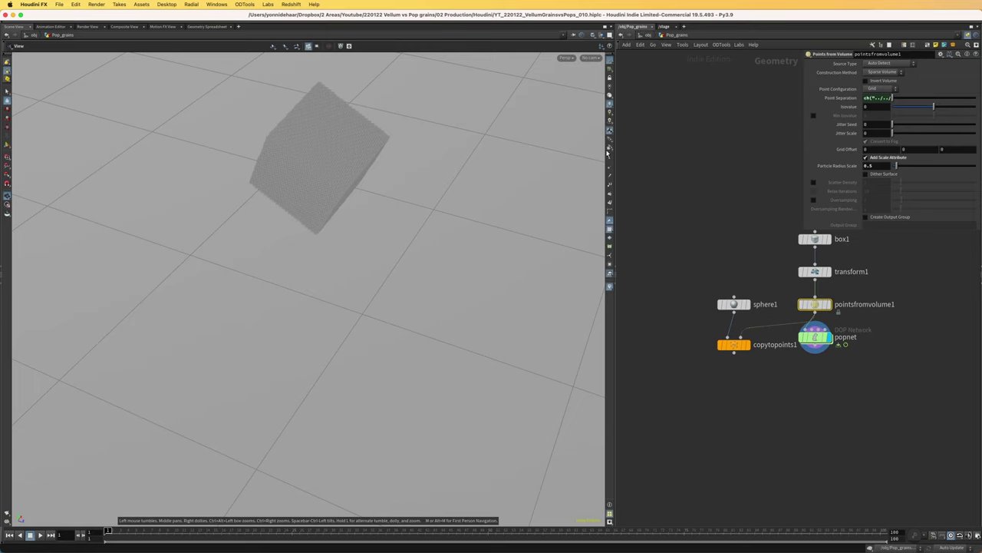
{"action": "right_click_drag", "start_coordinate": [307, 154], "coordinate": [332, 181]}
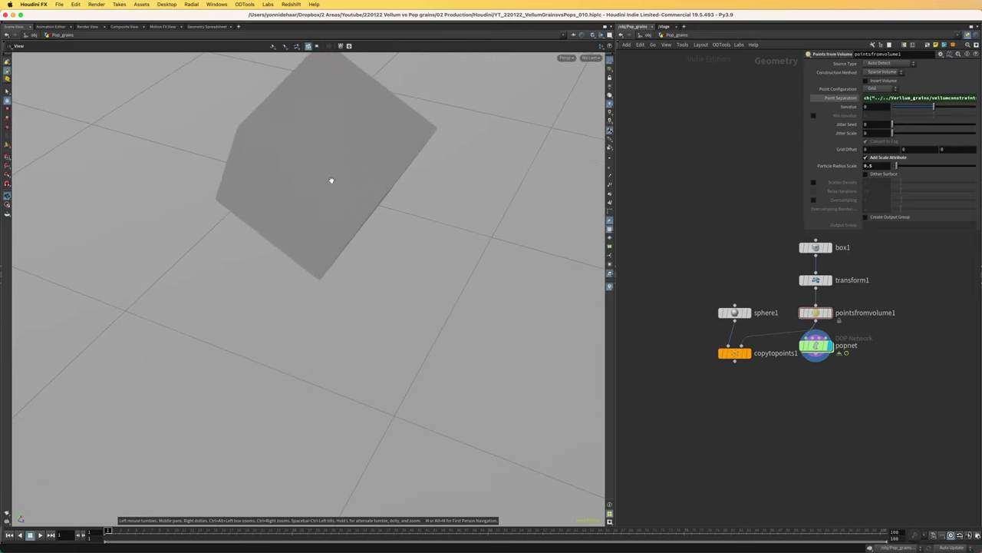
{"action": "left_click_drag", "start_coordinate": [322, 192], "coordinate": [323, 206]}
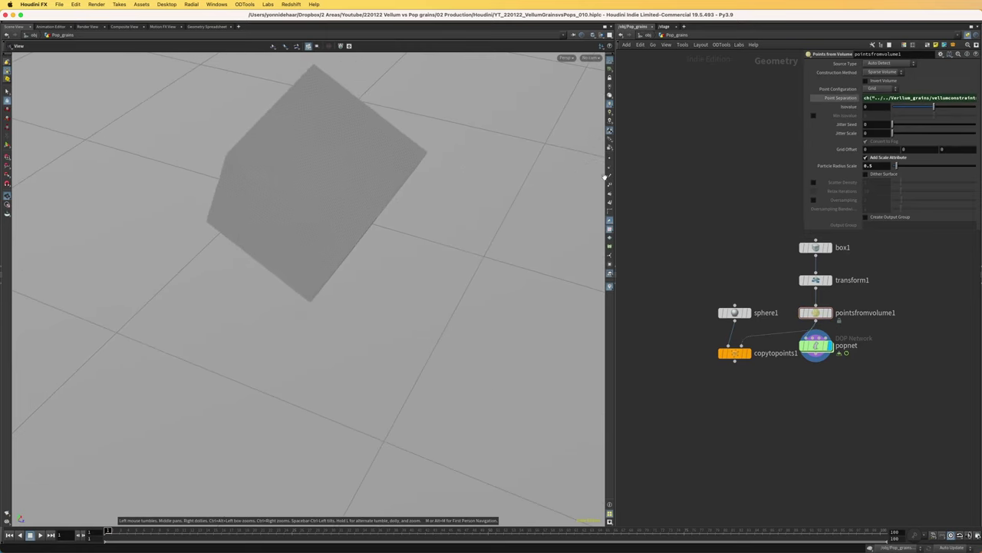
Step: Display Verllum_grains at the object level, save the scene and play the Vellum simulation to about frame 52
{"action": "left_click", "coordinate": [644, 37]}
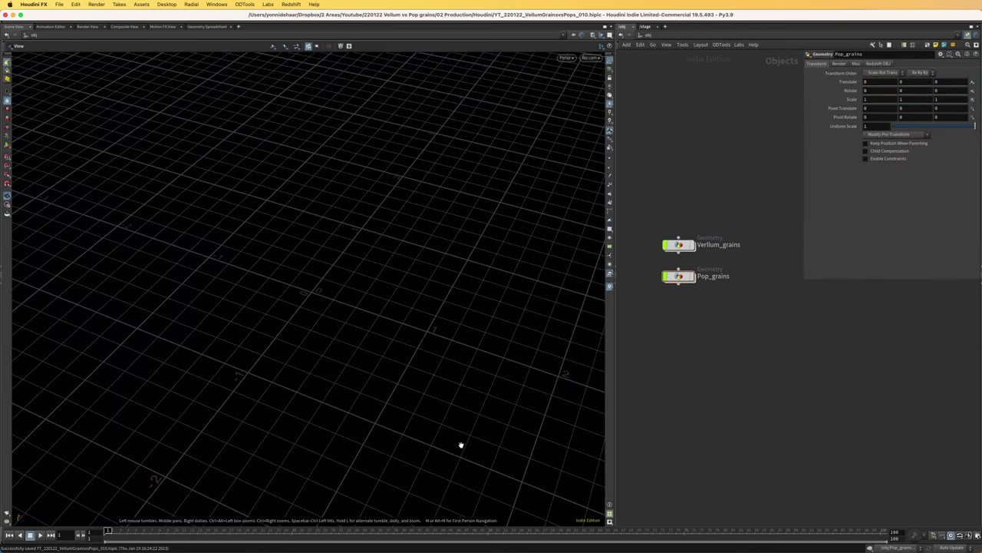
{"action": "left_click", "coordinate": [690, 244]}
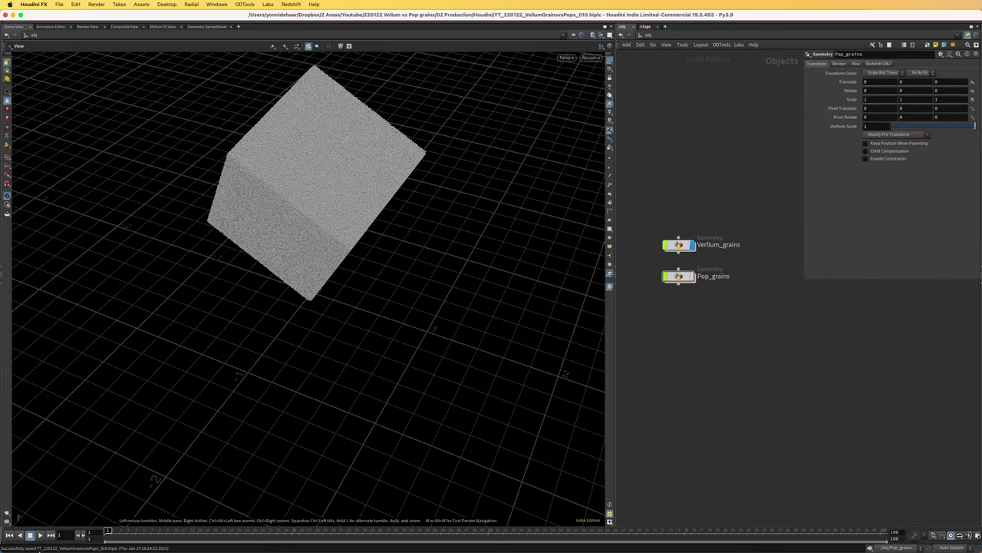
{"action": "left_click", "coordinate": [39, 534]}
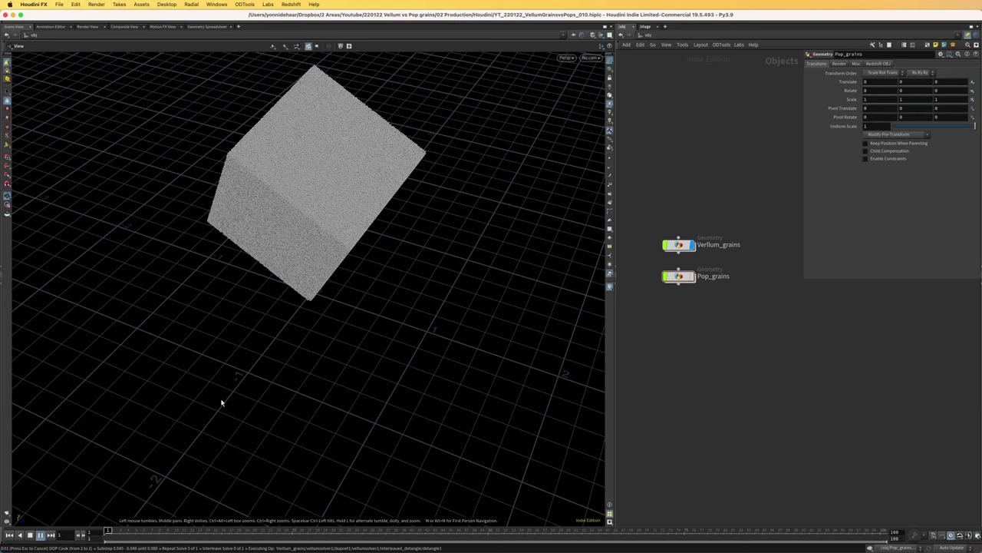
{"action": "key", "text": "super+s"}
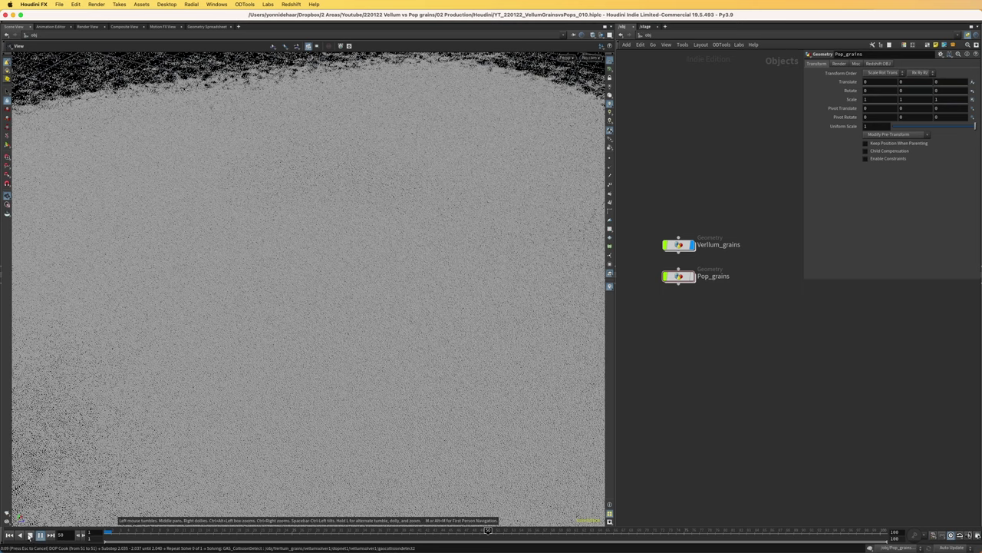
{"action": "left_click", "coordinate": [29, 535]}
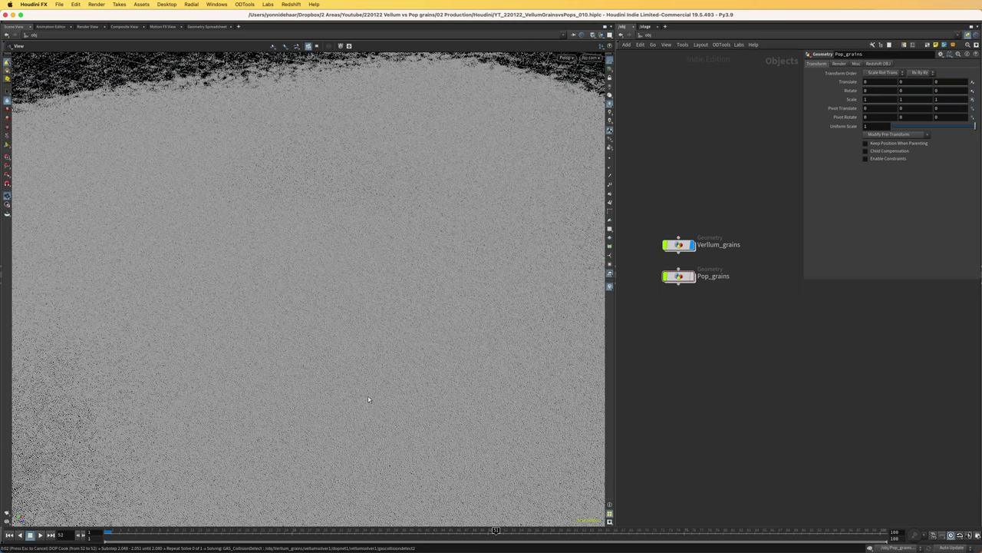
Step: Scrub through the Vellum grain simulation to examine how the grains spread, ending at frame 1
{"action": "left_click", "coordinate": [178, 530]}
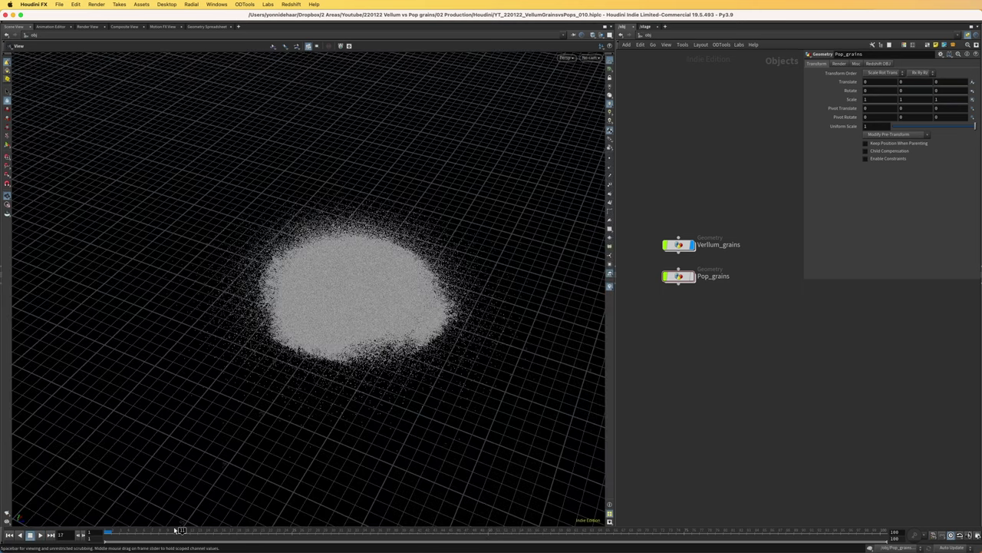
{"action": "left_click_drag", "start_coordinate": [175, 531], "coordinate": [339, 530]}
{"action": "left_click_drag", "start_coordinate": [390, 327], "coordinate": [342, 364]}
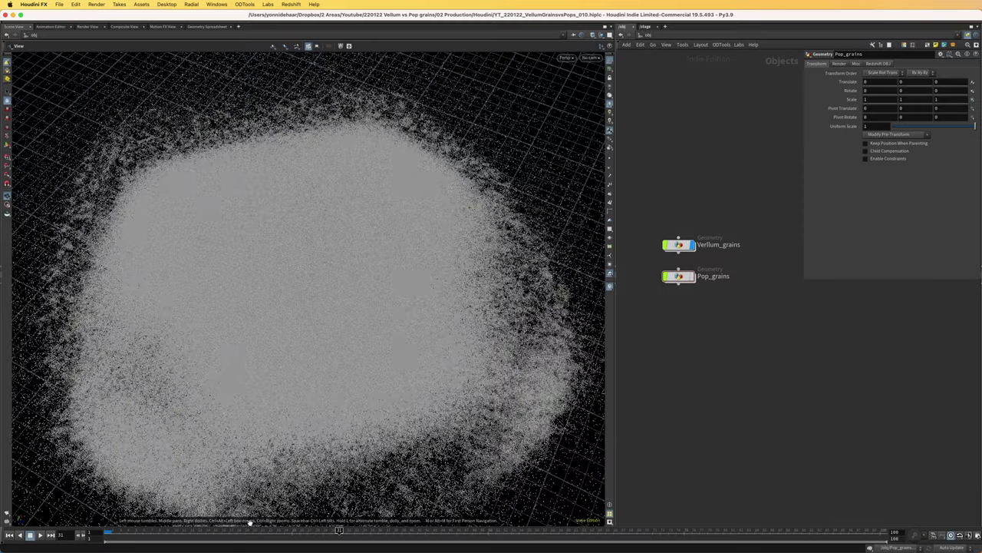
{"action": "left_click_drag", "start_coordinate": [358, 532], "coordinate": [410, 530]}
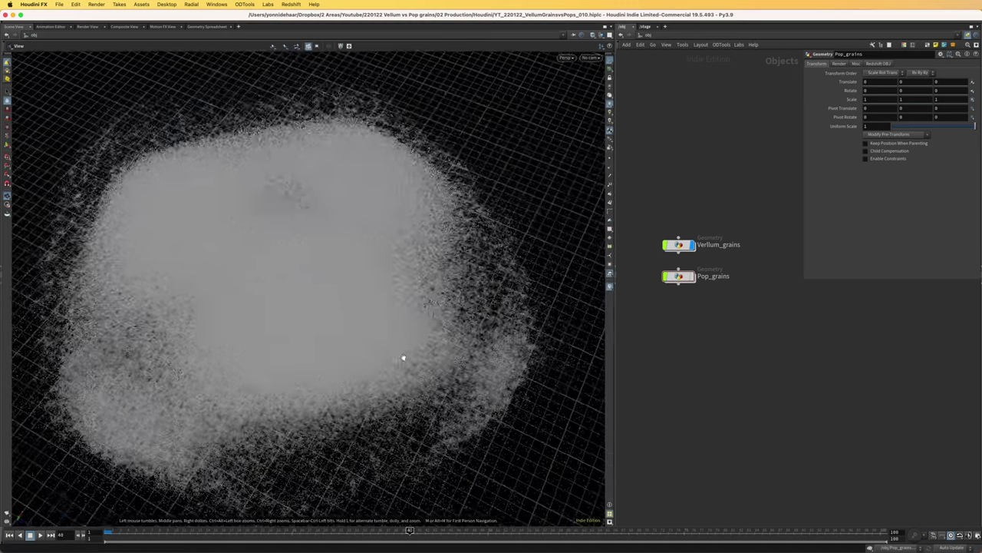
{"action": "left_click", "coordinate": [151, 530]}
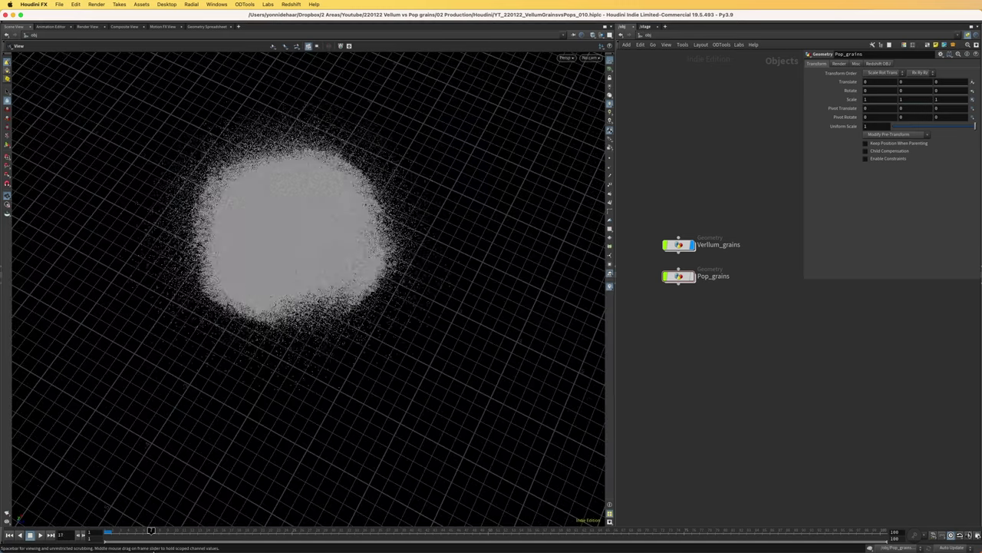
{"action": "left_click_drag", "start_coordinate": [151, 530], "coordinate": [108, 530]}
{"action": "middle_click_drag", "start_coordinate": [260, 237], "coordinate": [296, 262]}
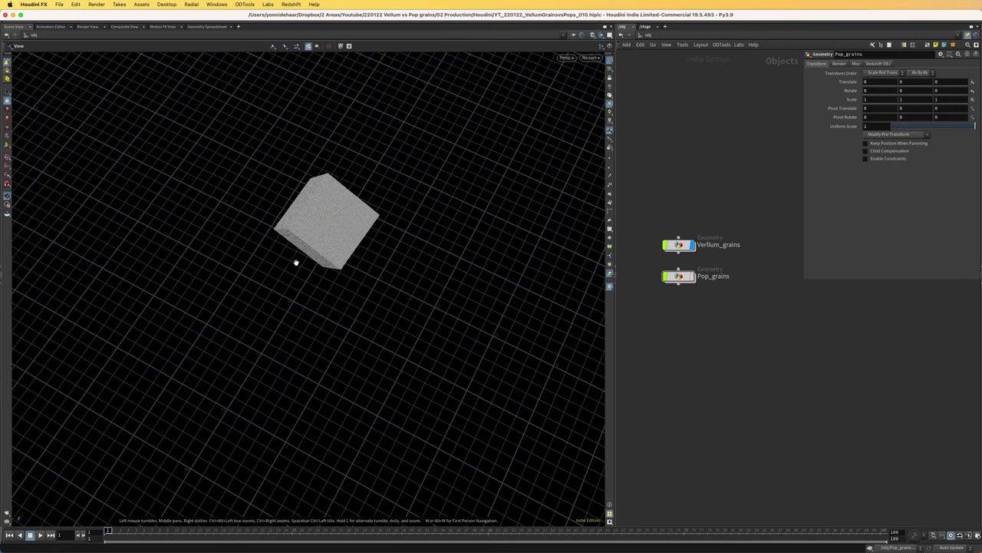
Step: Display Pop_grains instead of Verllum_grains, play its simulation to about frame 52 and scrub back through it
{"action": "left_click", "coordinate": [695, 229]}
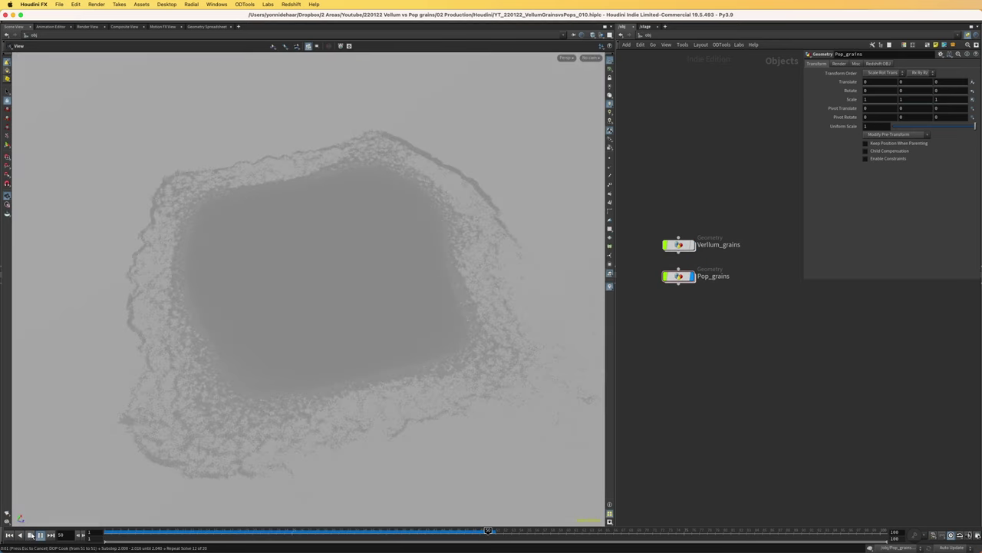
{"action": "left_click", "coordinate": [32, 535]}
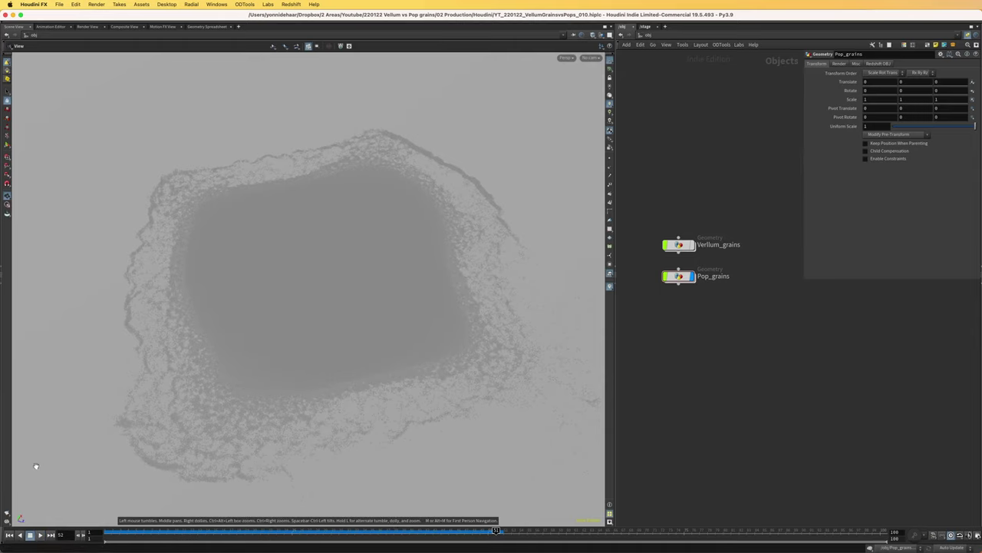
{"action": "left_click_drag", "start_coordinate": [115, 531], "coordinate": [414, 536]}
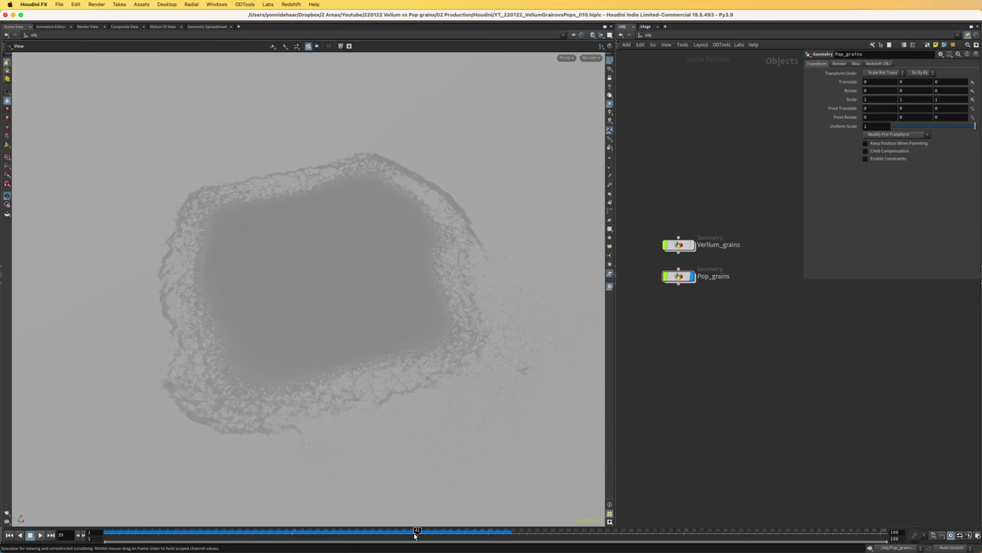
Step: Examine the POP grains up close and from above between frames 41 and 50
{"action": "left_click_drag", "start_coordinate": [353, 331], "coordinate": [385, 388]}
{"action": "right_click_drag", "start_coordinate": [417, 280], "coordinate": [392, 261]}
{"action": "middle_click_drag", "start_coordinate": [392, 261], "coordinate": [324, 342]}
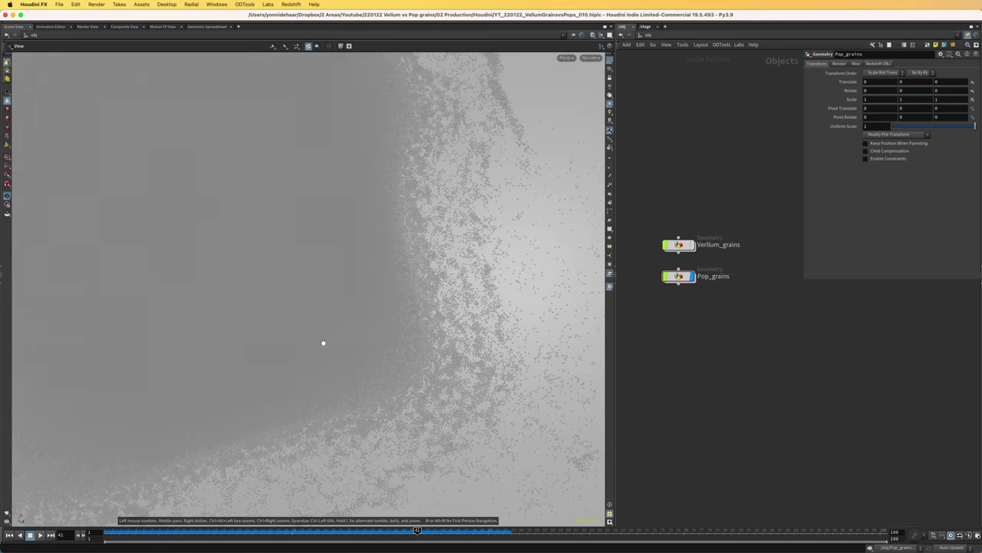
{"action": "left_click_drag", "start_coordinate": [323, 342], "coordinate": [373, 283]}
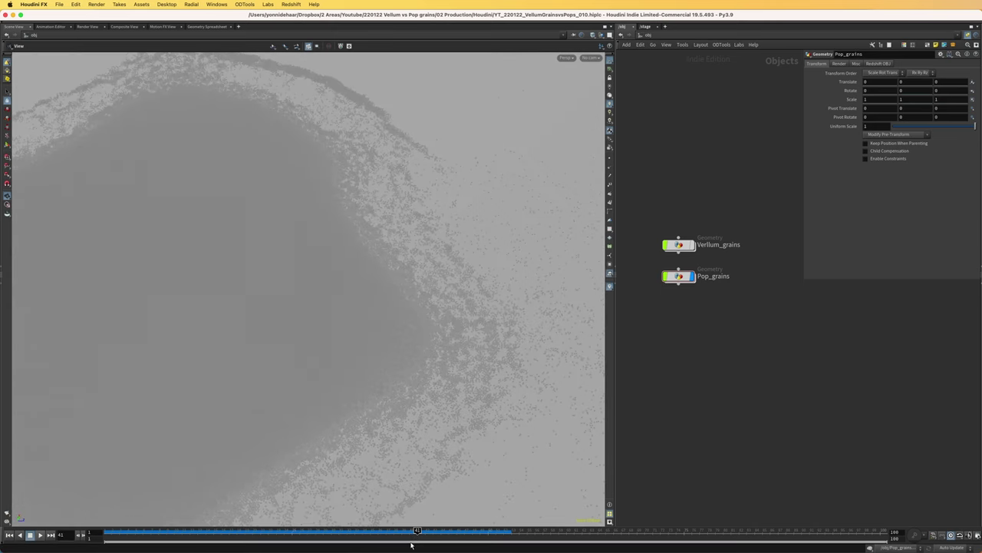
{"action": "left_click_drag", "start_coordinate": [417, 532], "coordinate": [488, 530]}
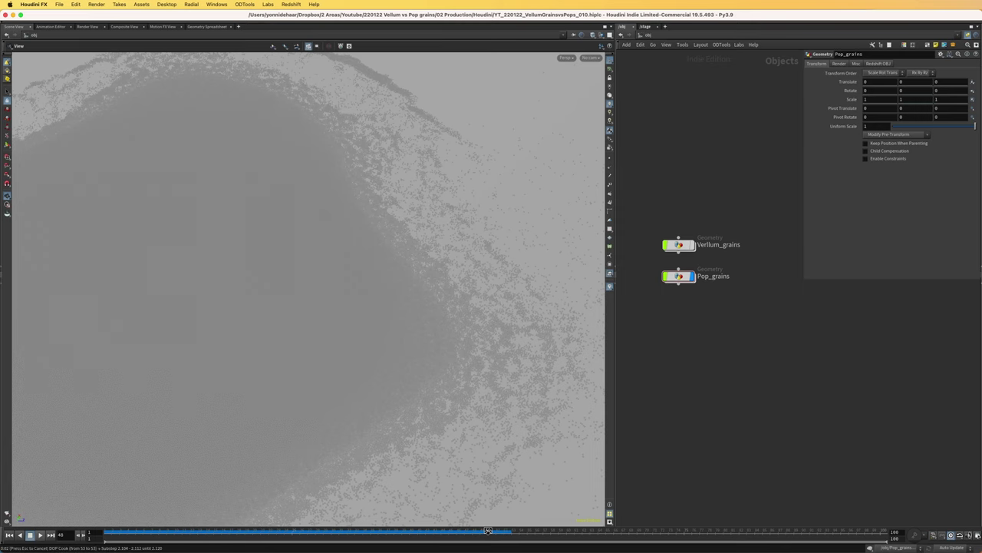
{"action": "scroll", "coordinate": [408, 353], "scroll_direction": "down", "scroll_amount": 3}
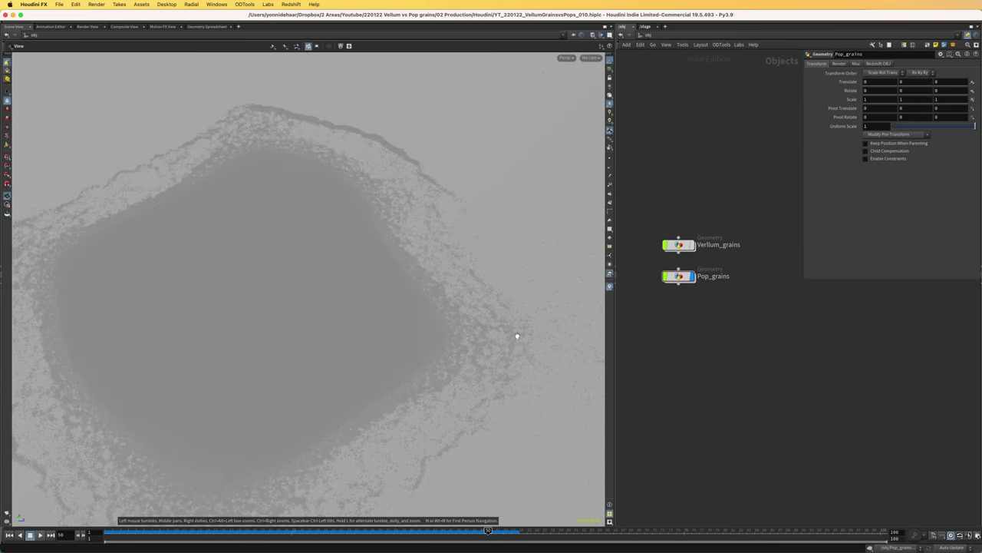
{"action": "left_click_drag", "start_coordinate": [517, 336], "coordinate": [331, 412]}
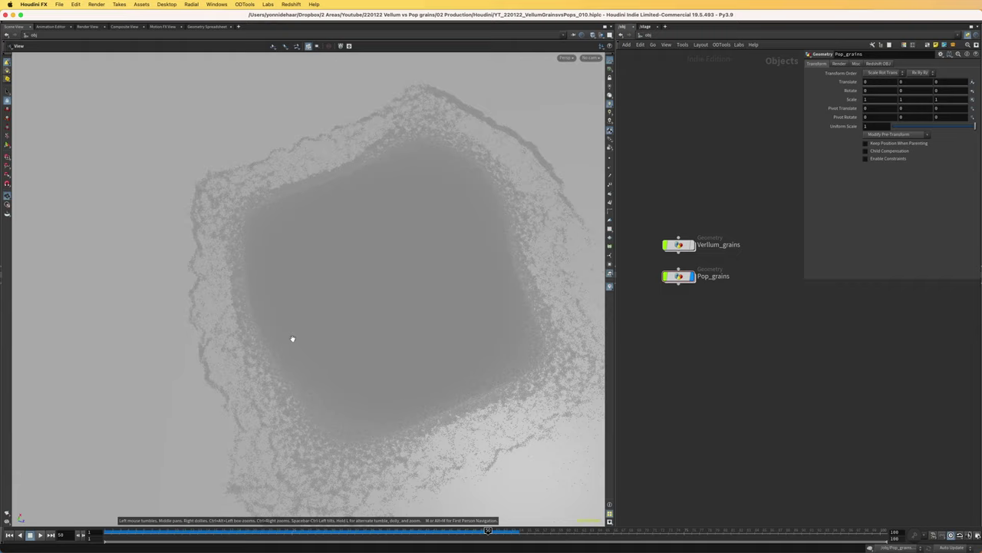
Step: Compare both simulations at frame 50 by alternating the displayed object, leave Pop_grains displayed and save the scene
{"action": "left_click_drag", "start_coordinate": [285, 294], "coordinate": [583, 279]}
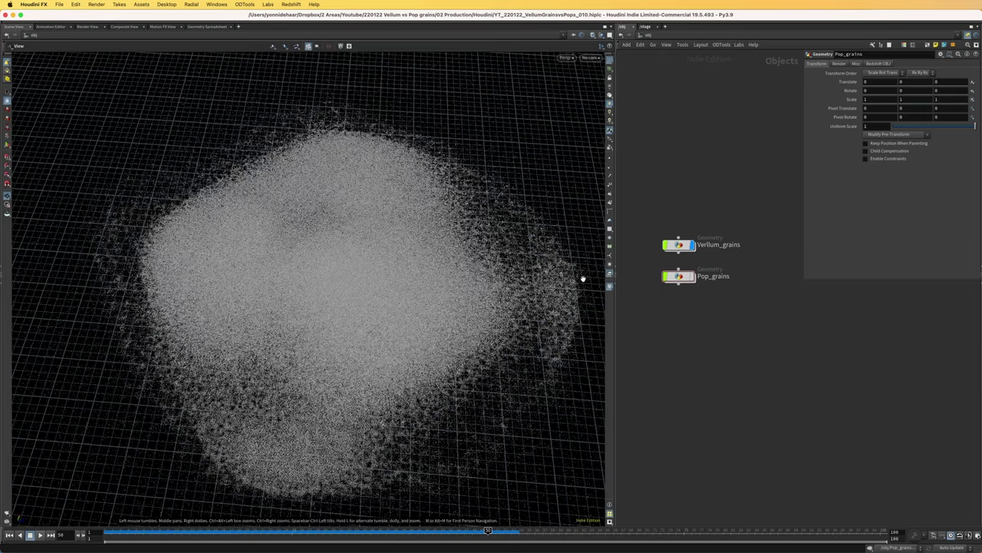
{"action": "left_click", "coordinate": [691, 246]}
{"action": "left_click", "coordinate": [691, 277]}
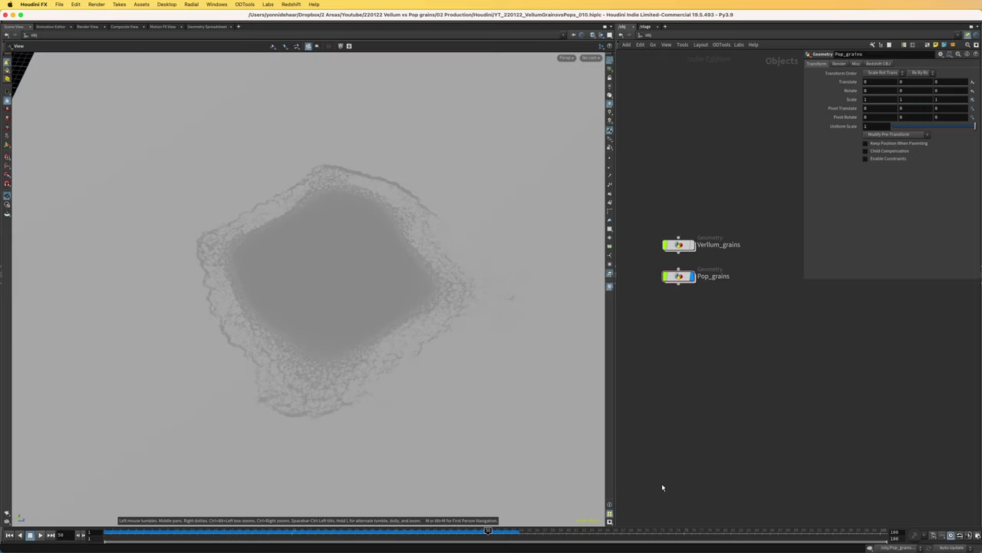
{"action": "key", "text": "super+s"}
{"action": "scroll", "coordinate": [746, 383], "scroll_direction": "up", "scroll_amount": 2}
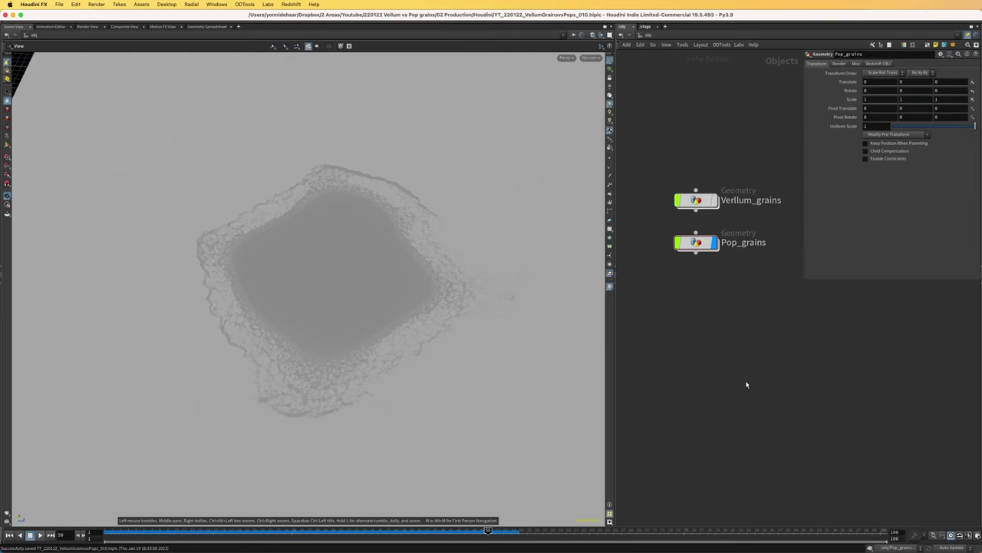